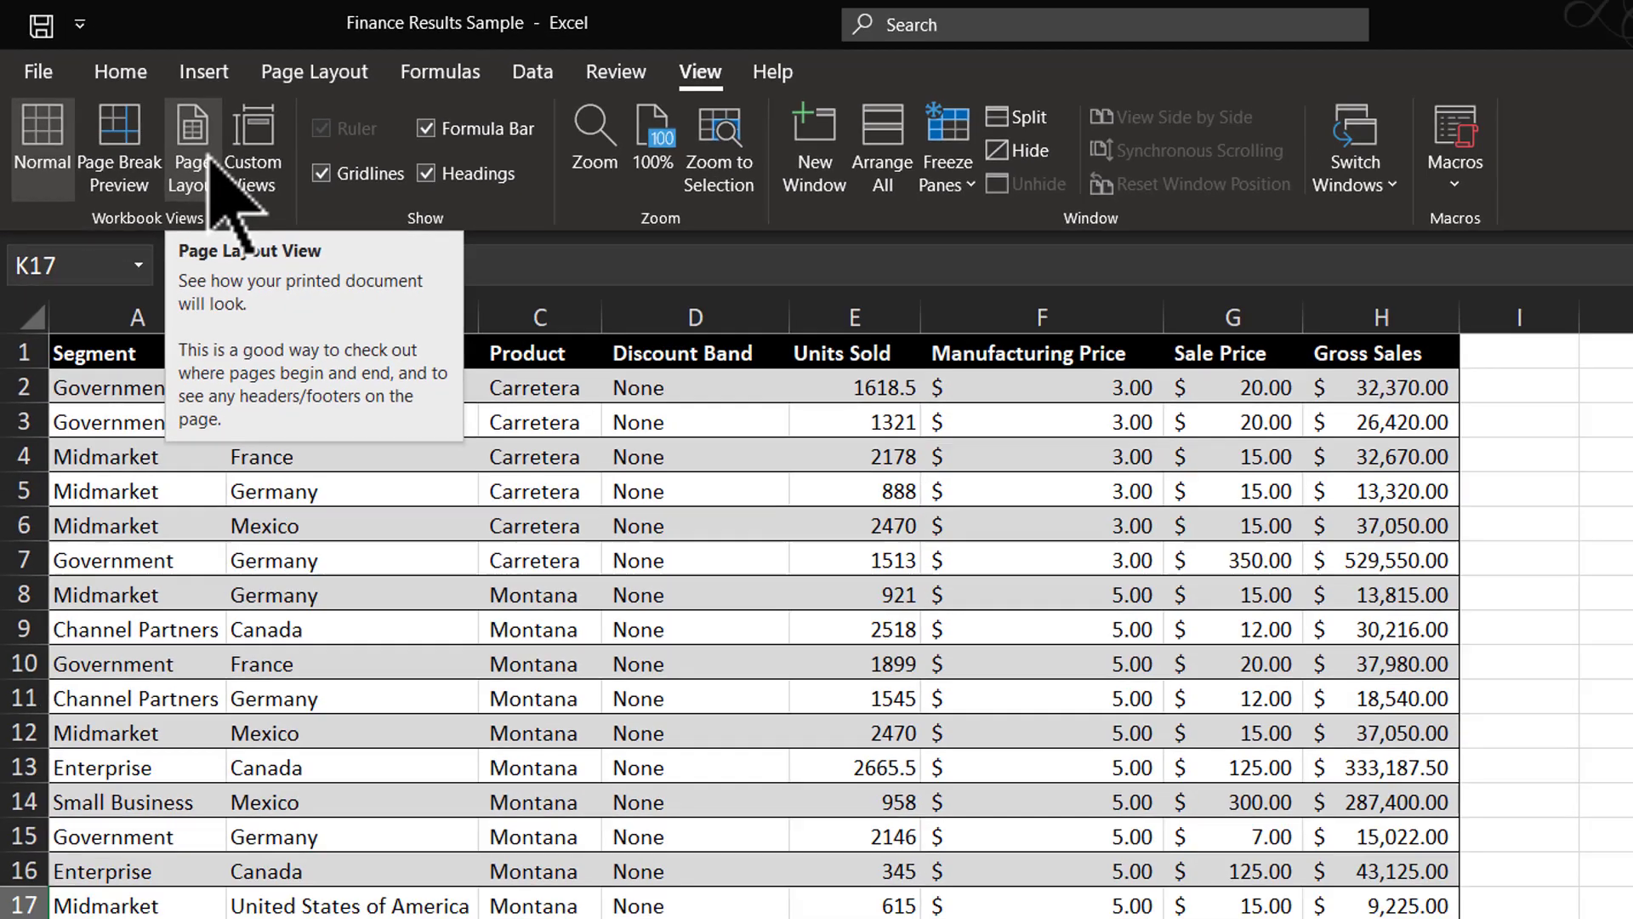
# Switch the List 1 sheet to Page Layout view and bring the first page with its header area into view
pyautogui.click(323, 244)
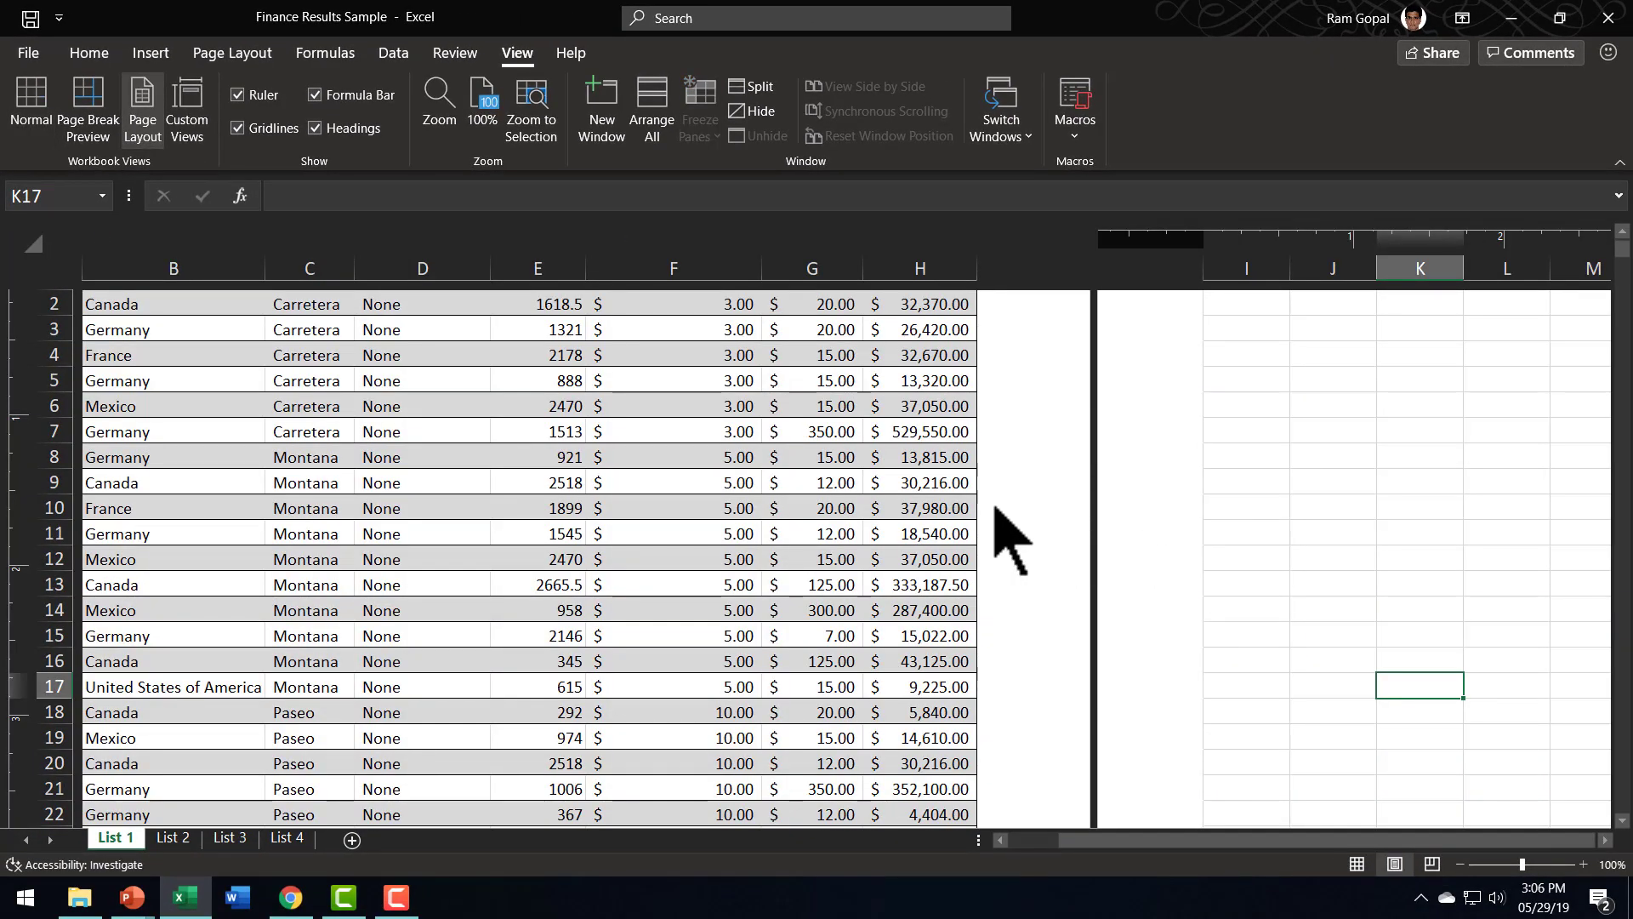
pyautogui.scroll(2, 856, 500)
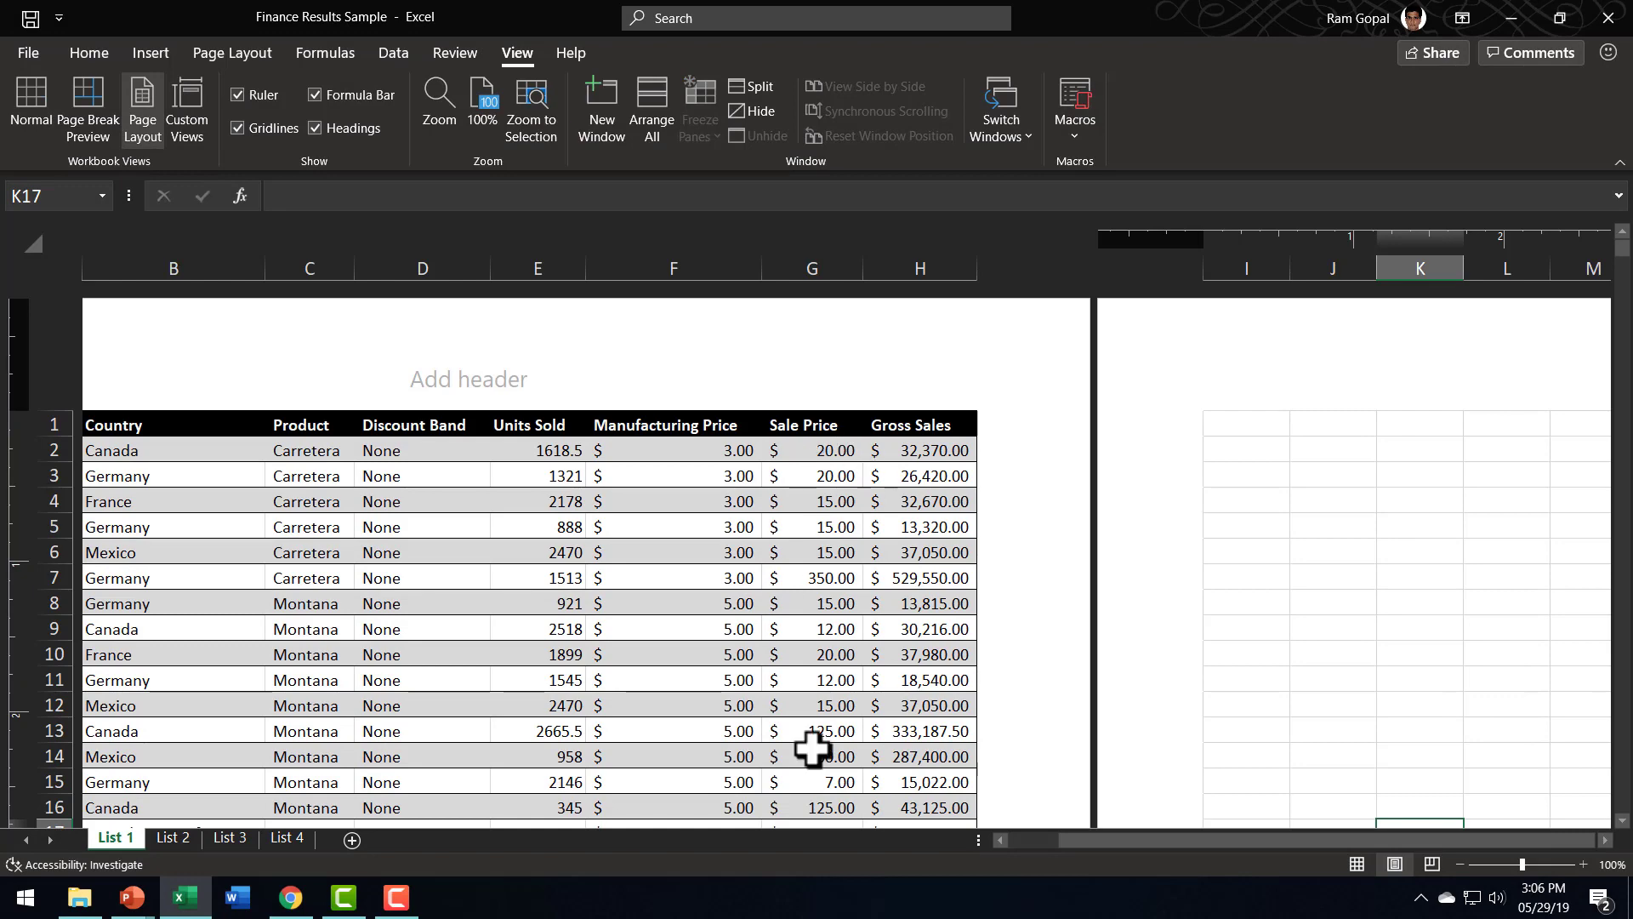
pyautogui.moveTo(1161, 840); pyautogui.dragTo(1063, 840)
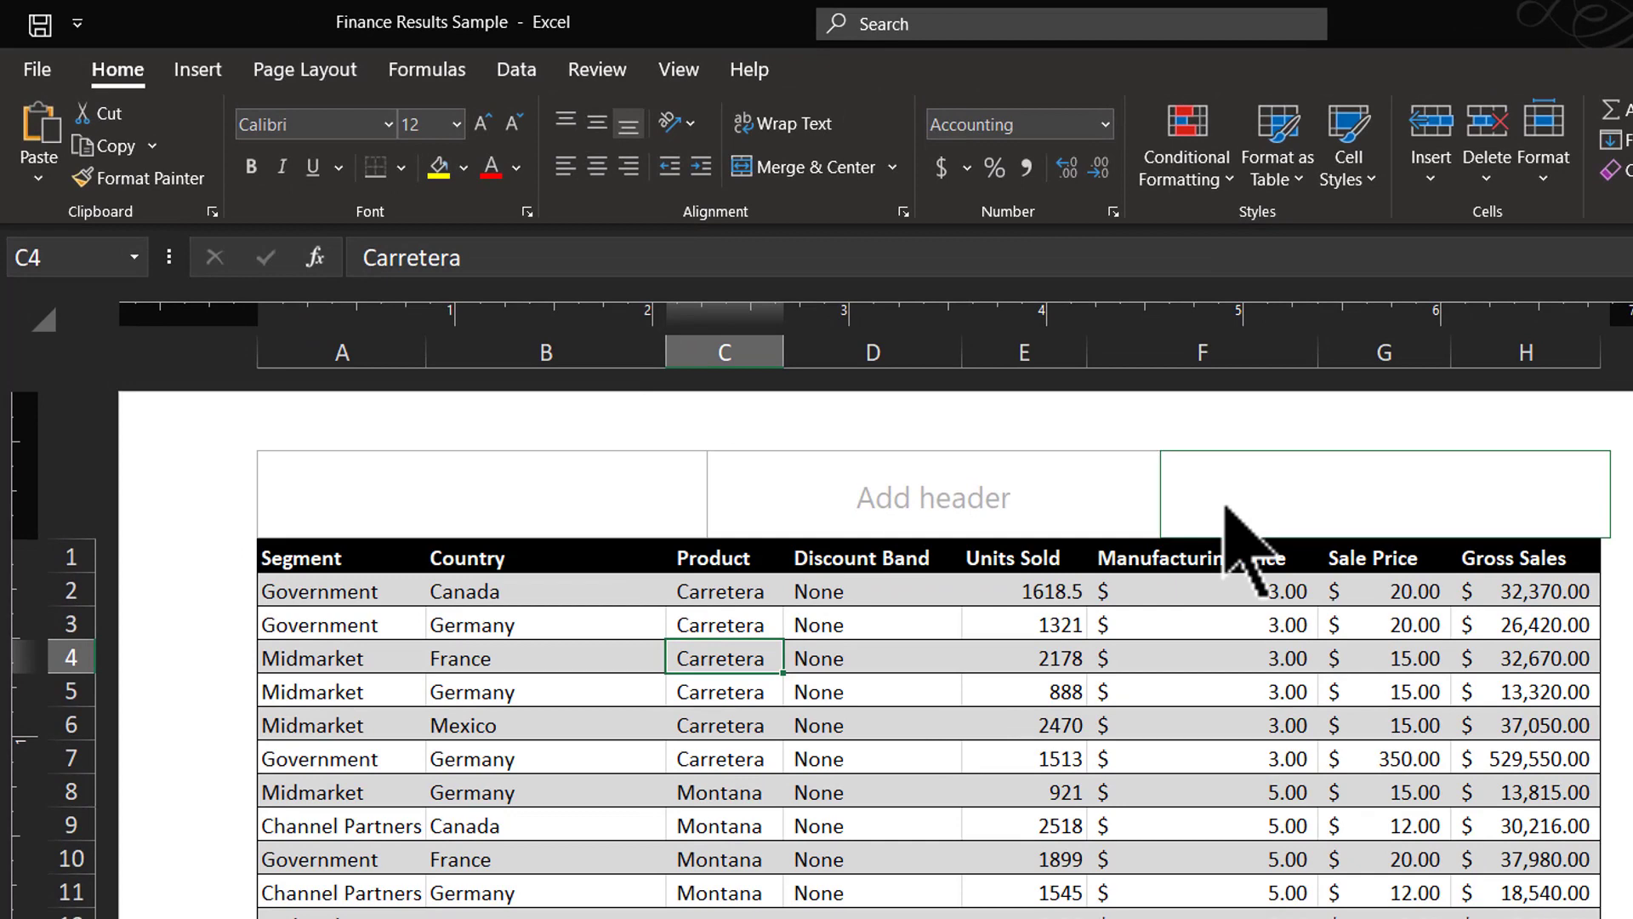
# Apply the preset header "Page 1, Finance Results Sample" to the sheet
pyautogui.click(955, 505)
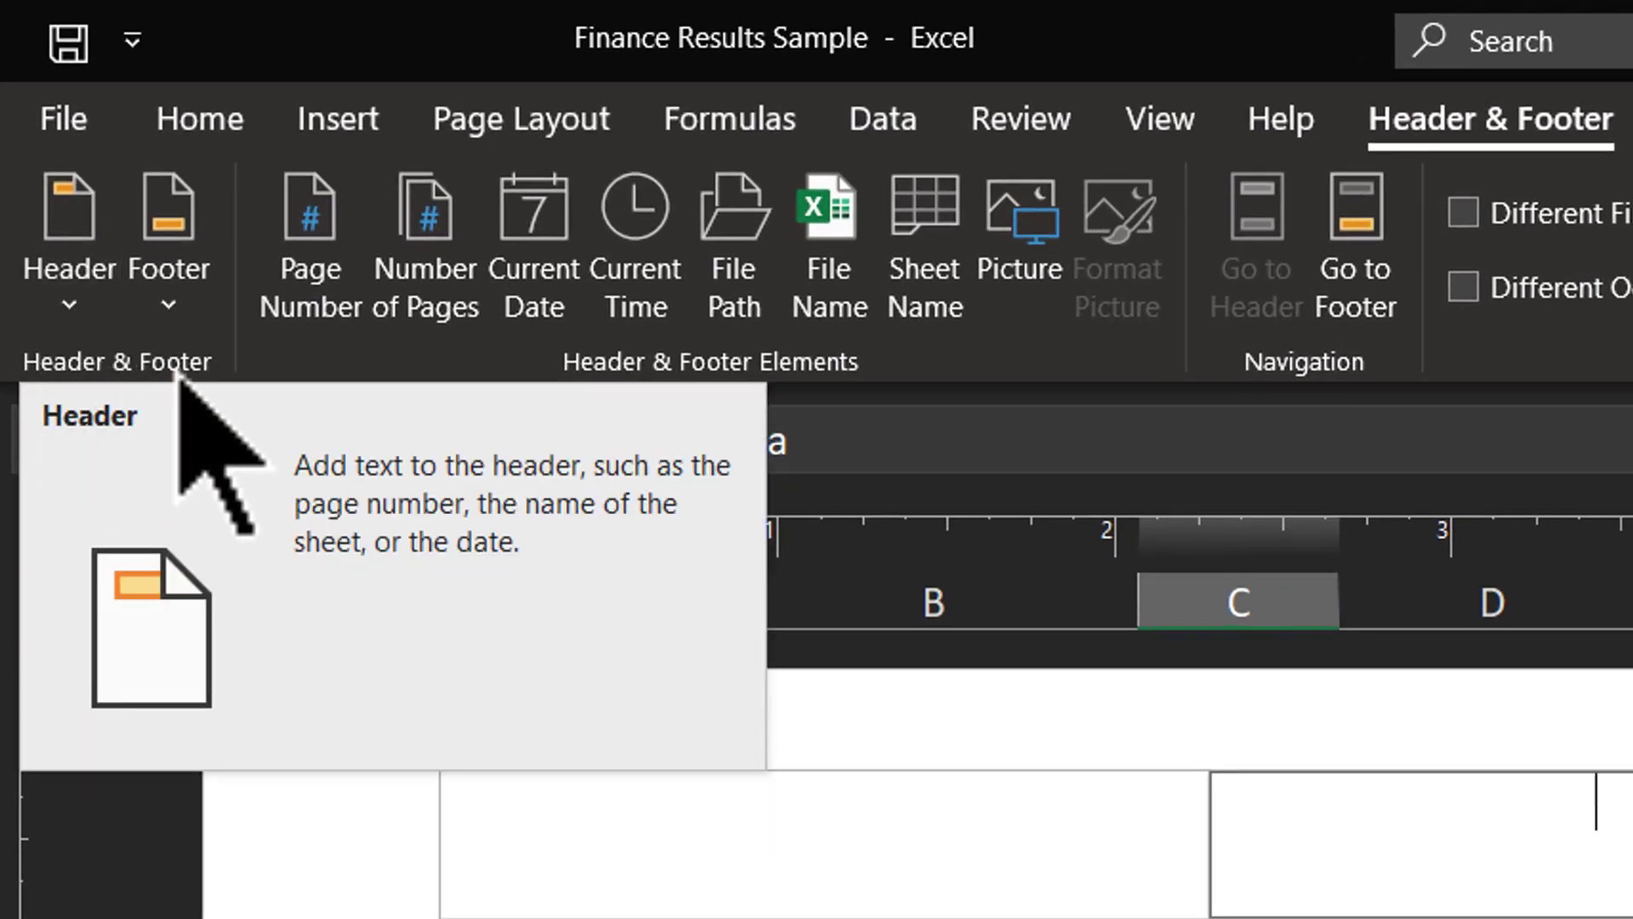
pyautogui.click(73, 264)
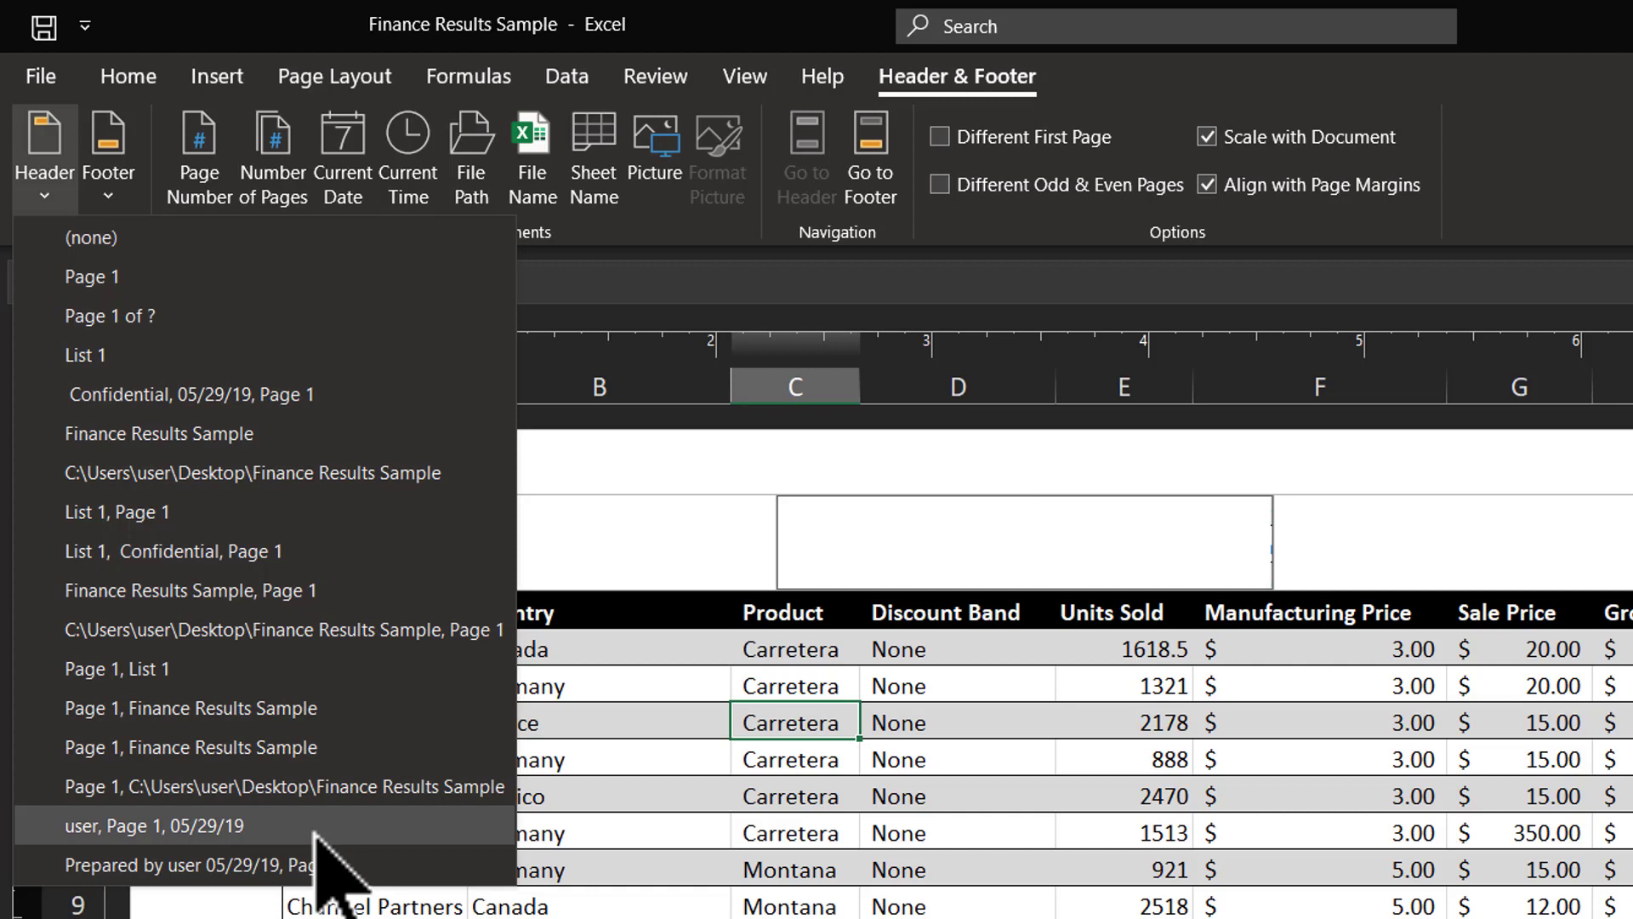
pyautogui.click(228, 718)
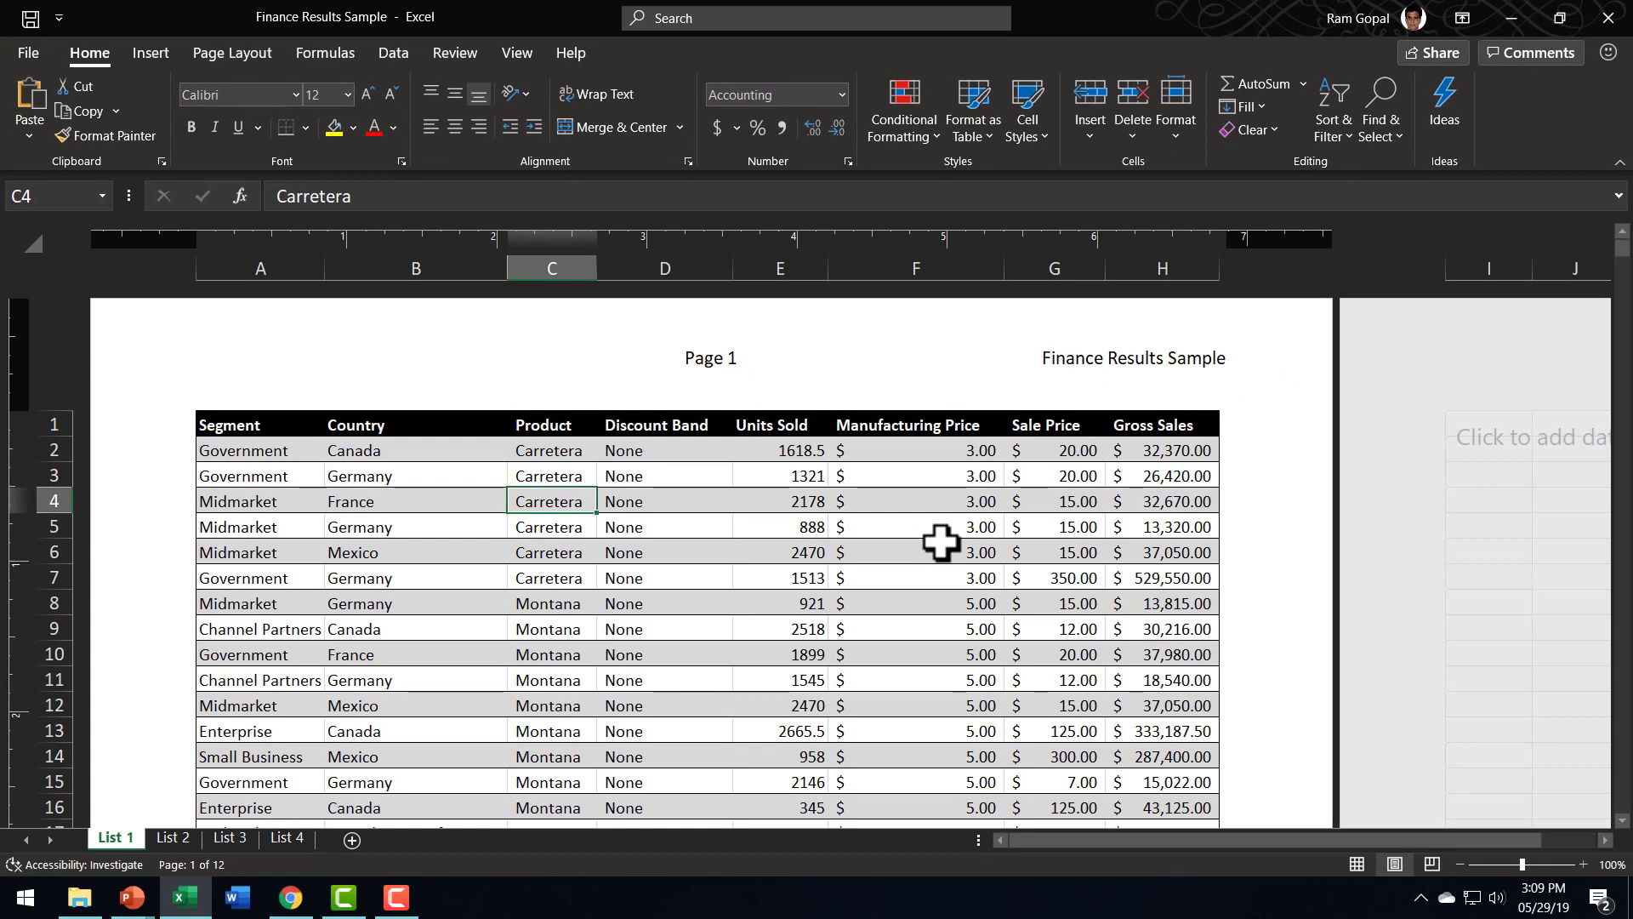
# Check how the header repeats on the following pages of List 1, down to page 3
pyautogui.scroll(-20, 940, 542)
pyautogui.scroll(4, 940, 541)
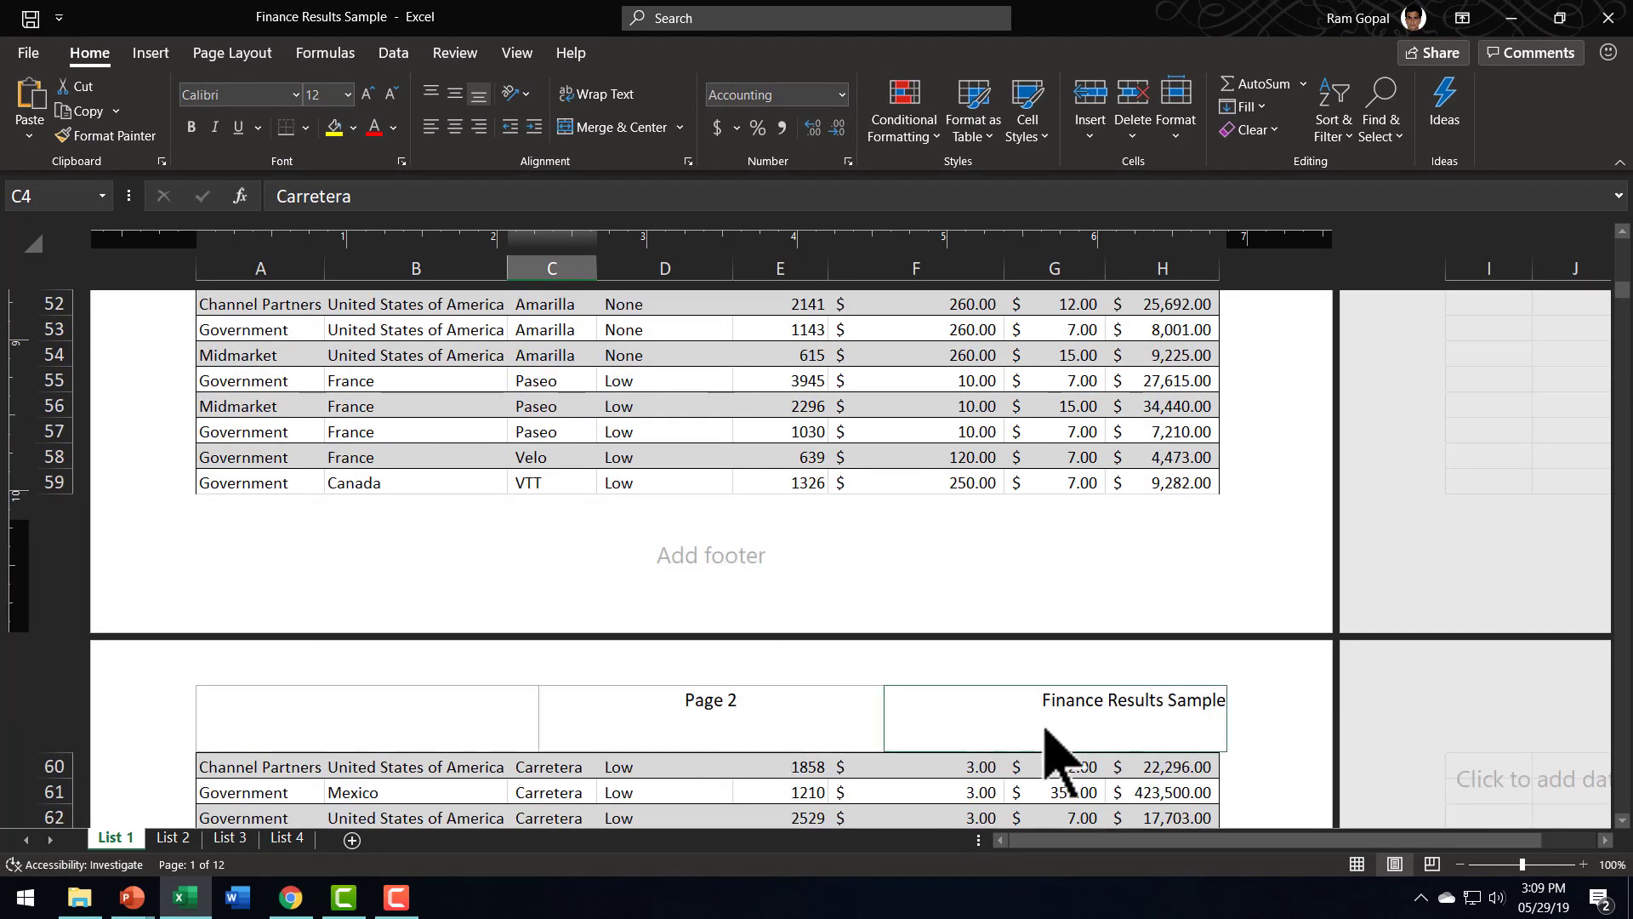
pyautogui.scroll(-15, 969, 732)
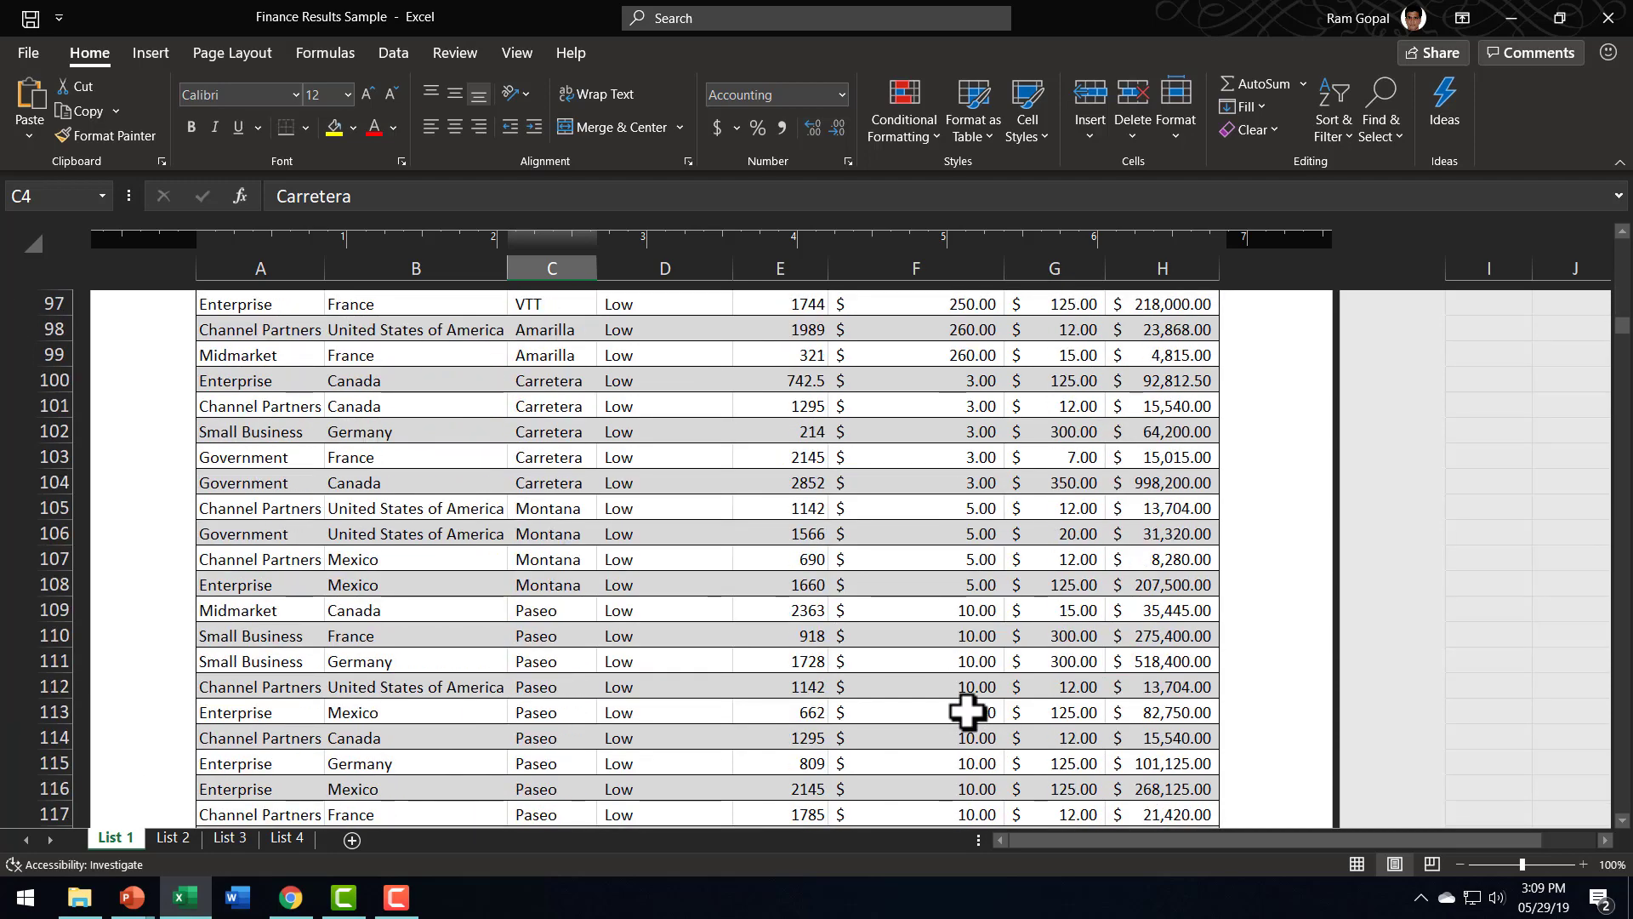
pyautogui.scroll(-4, 967, 712)
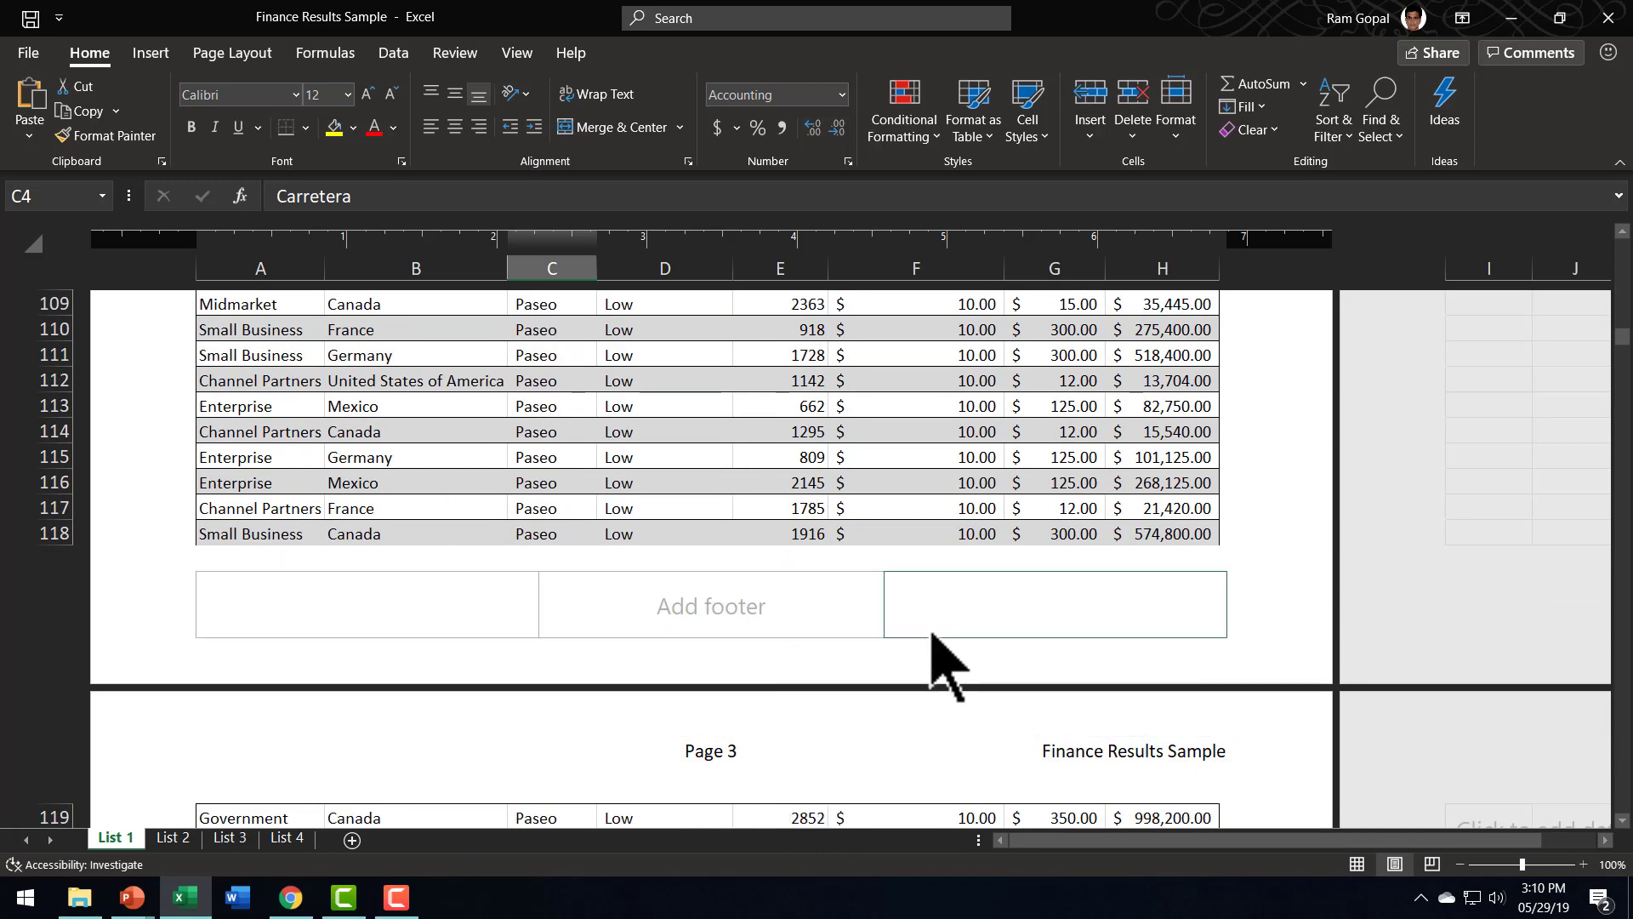
pyautogui.scroll(20, 930, 627)
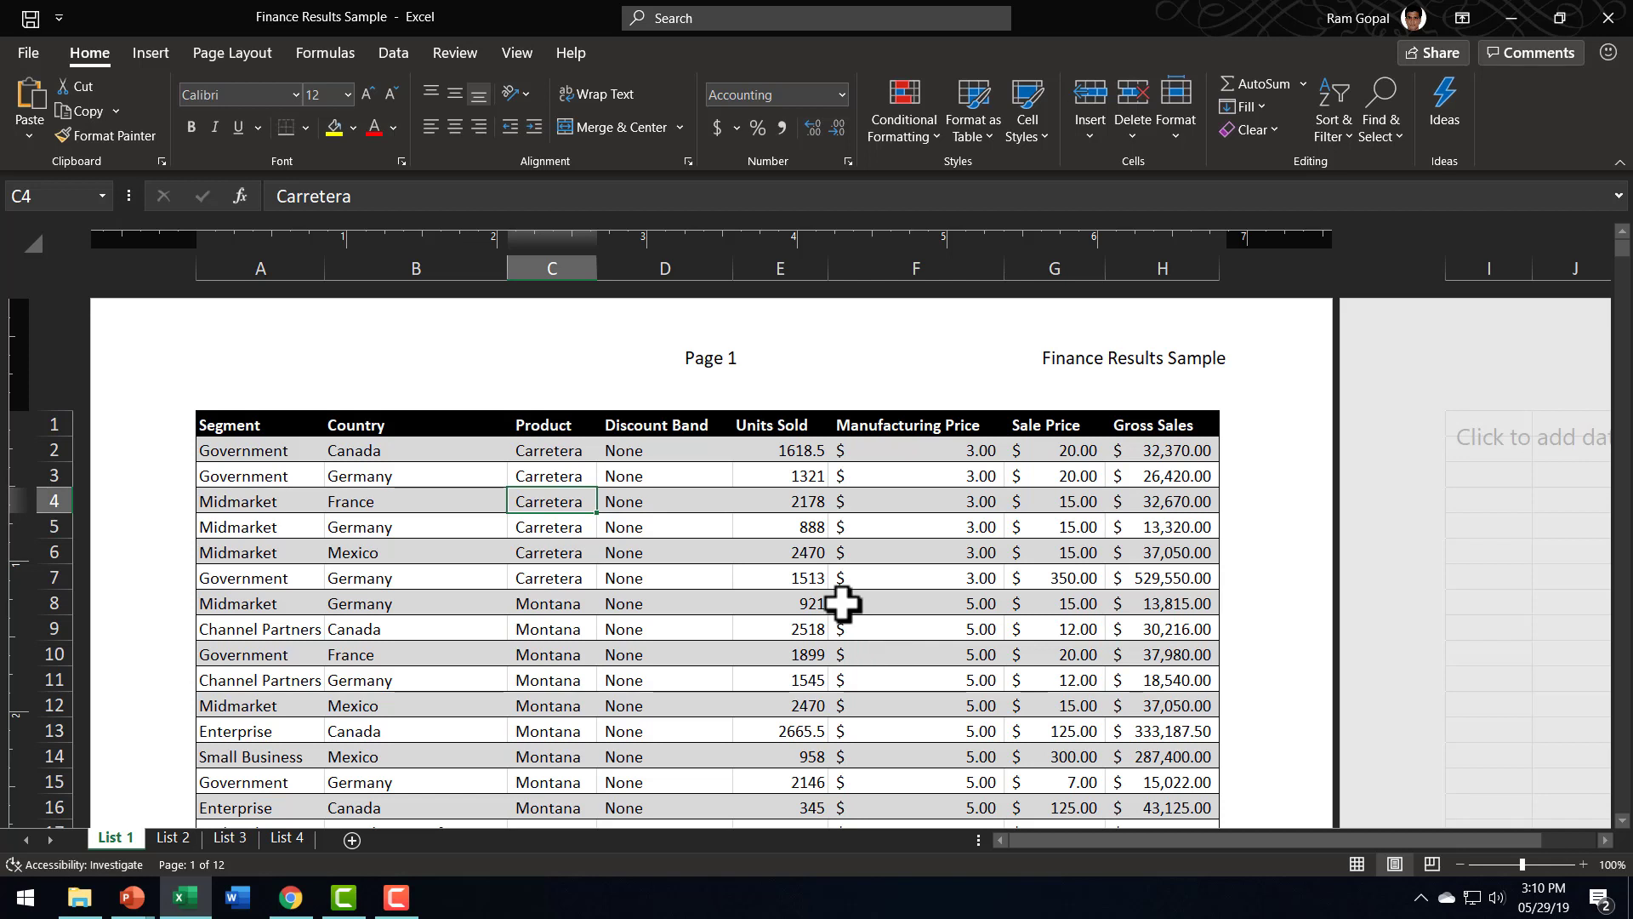
# Extend the center header to read "Page &[Page] of &[Pages]" using the Number of Pages element
pyautogui.click(745, 356)
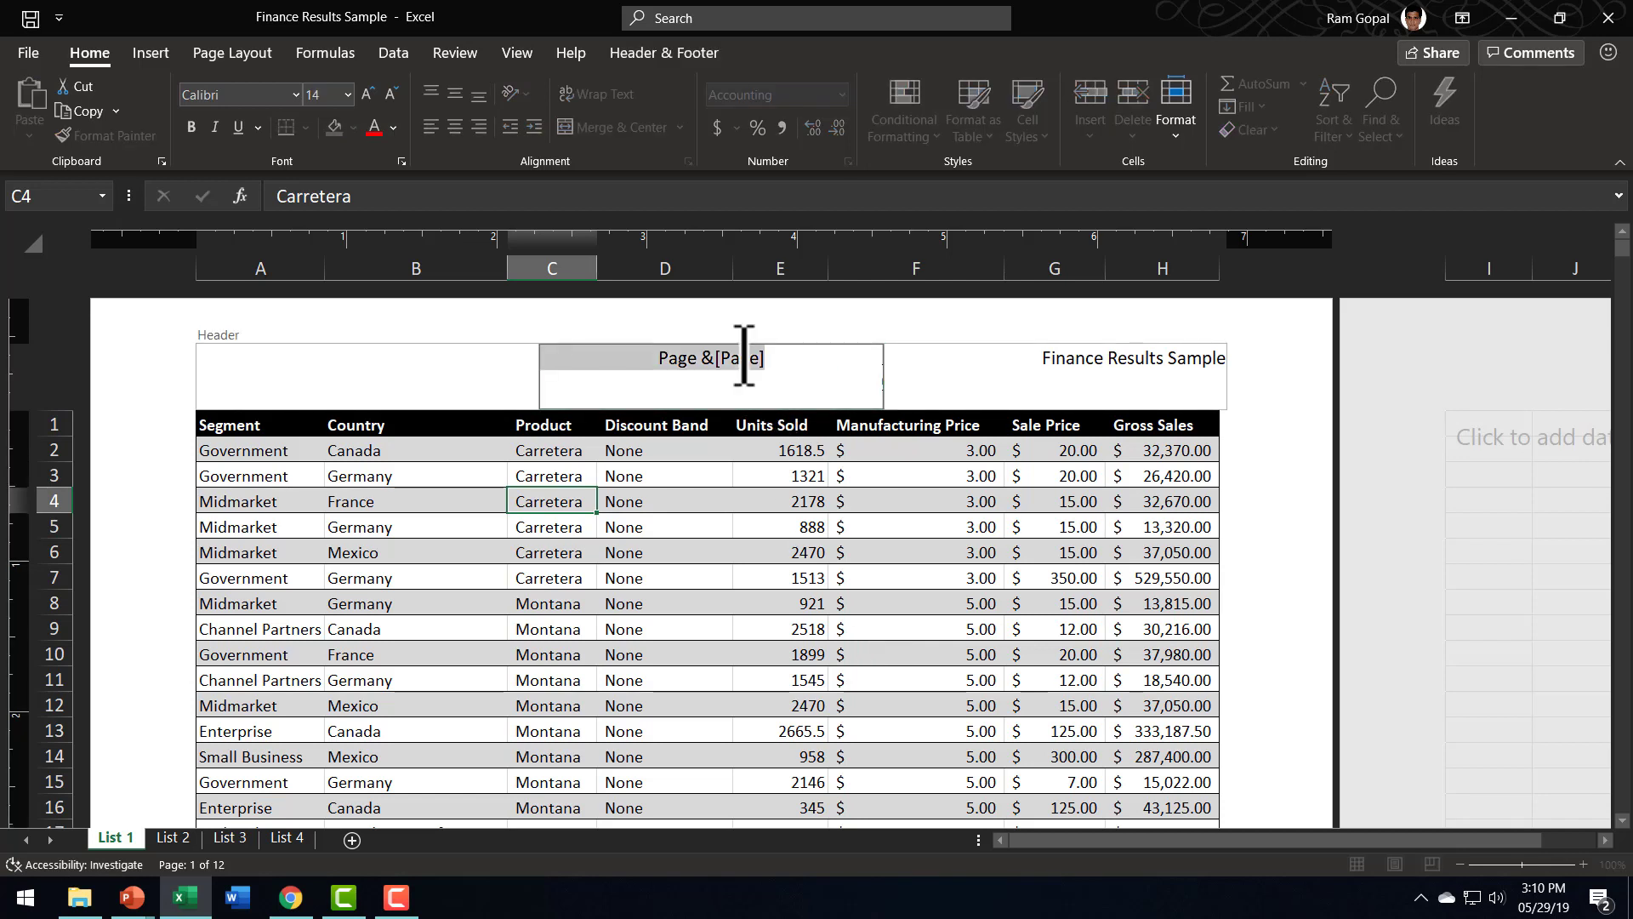
pyautogui.click(685, 58)
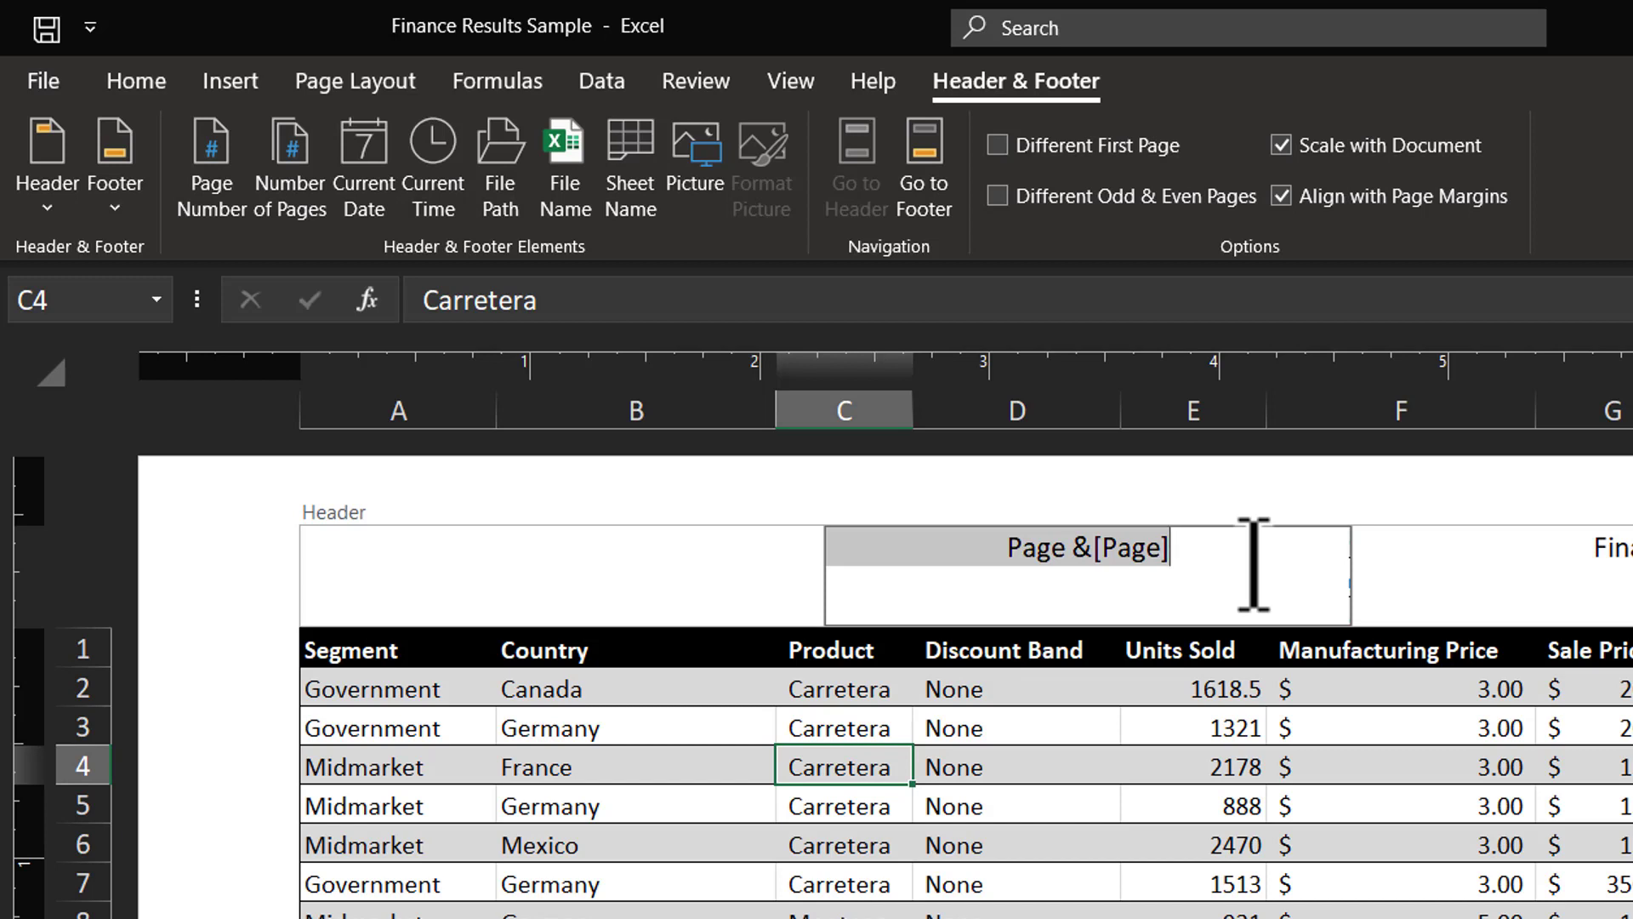
pyautogui.write('of')
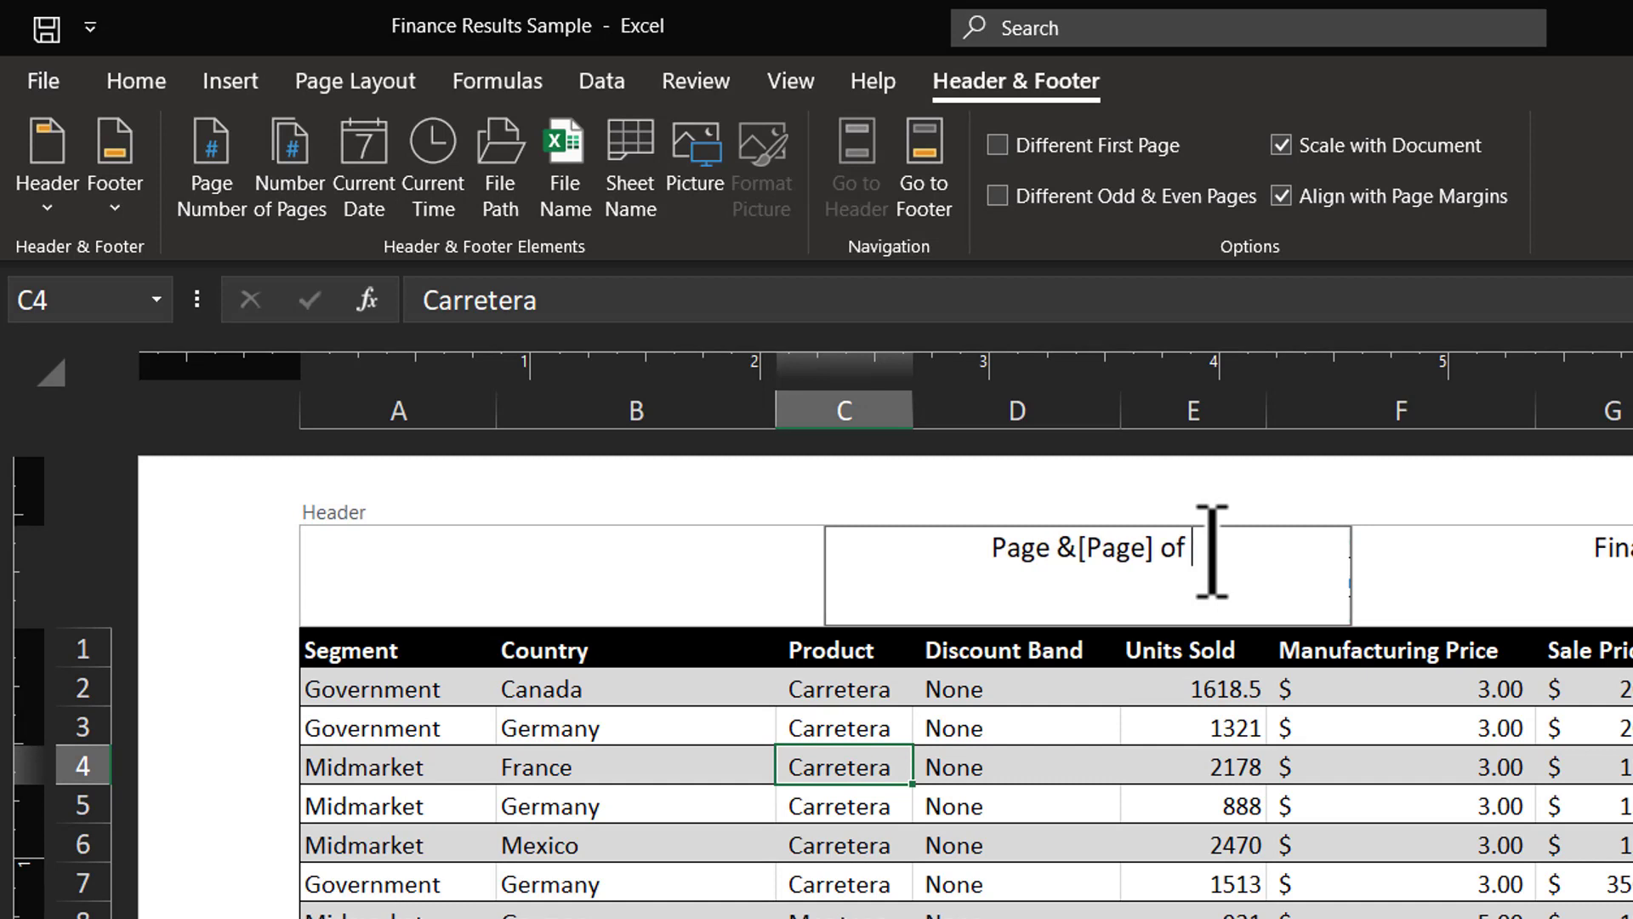
pyautogui.click(292, 174)
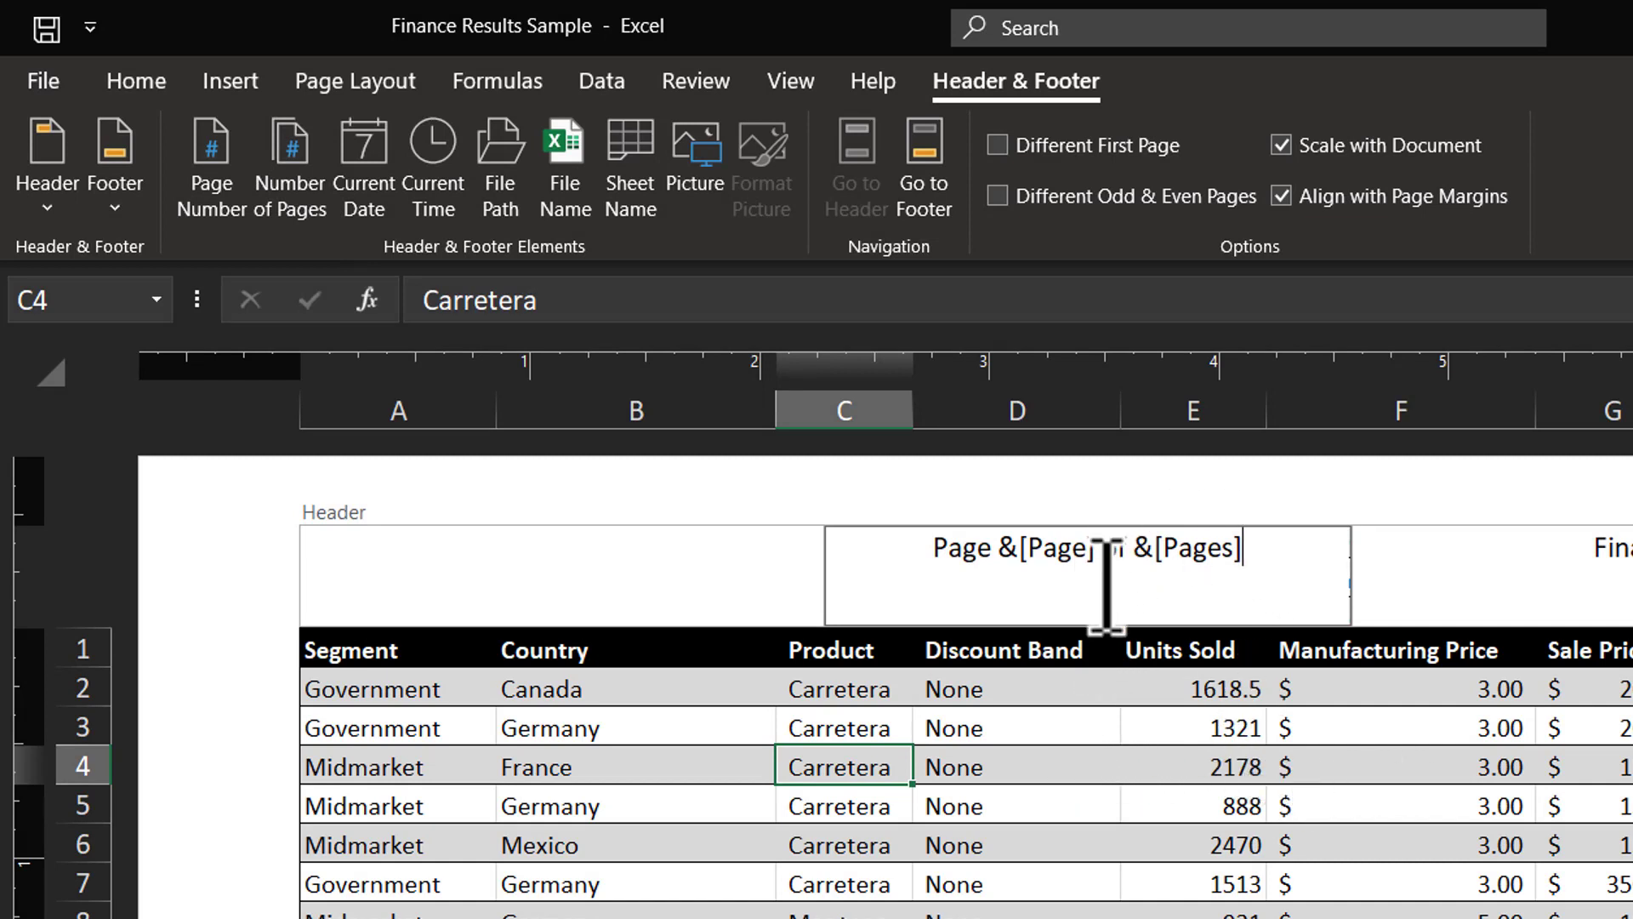
pyautogui.click(1114, 779)
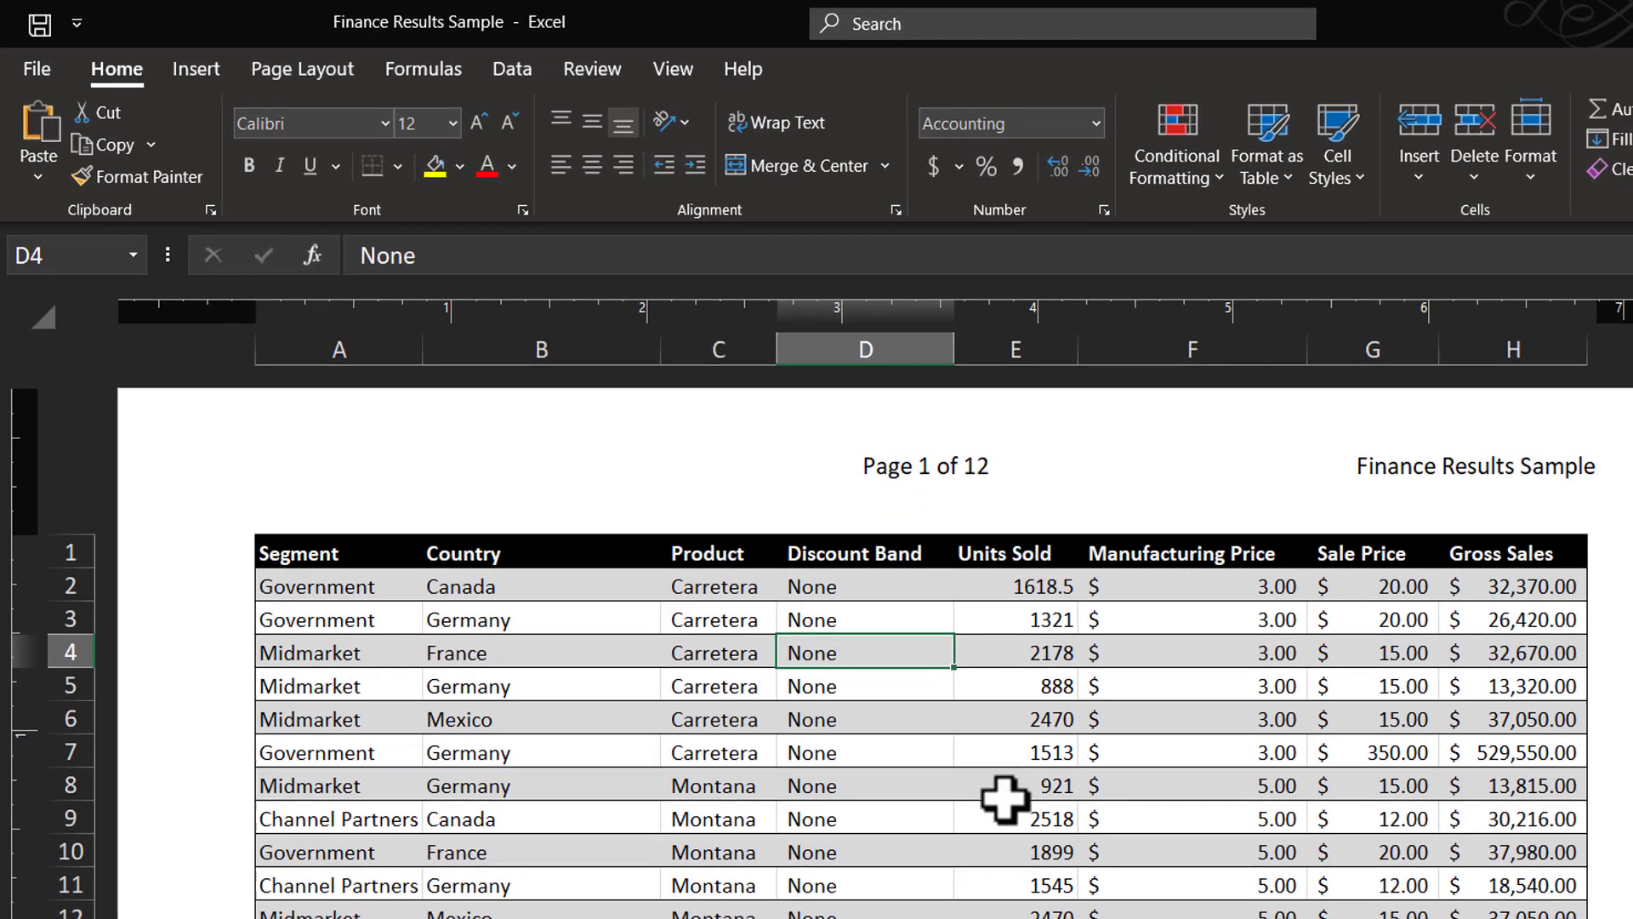
pyautogui.press('Down')
pyautogui.press('Right')
pyautogui.press('Right')
pyautogui.press('Right')
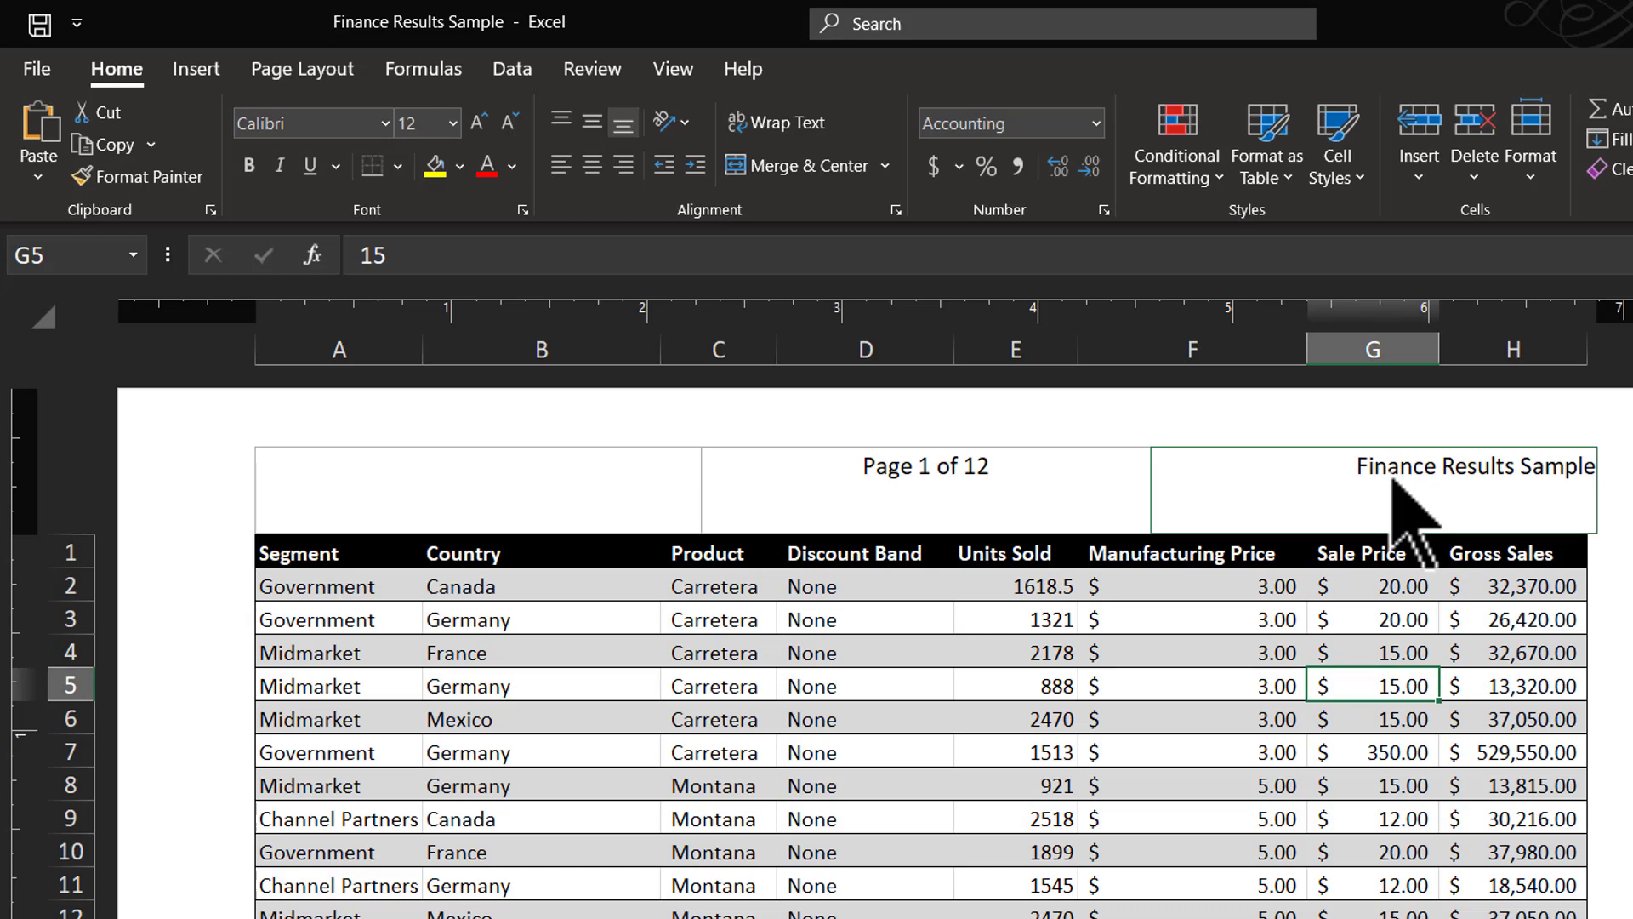
# Add the Sheet Name element on a new line below the file name in the right header section
pyautogui.click(1446, 466)
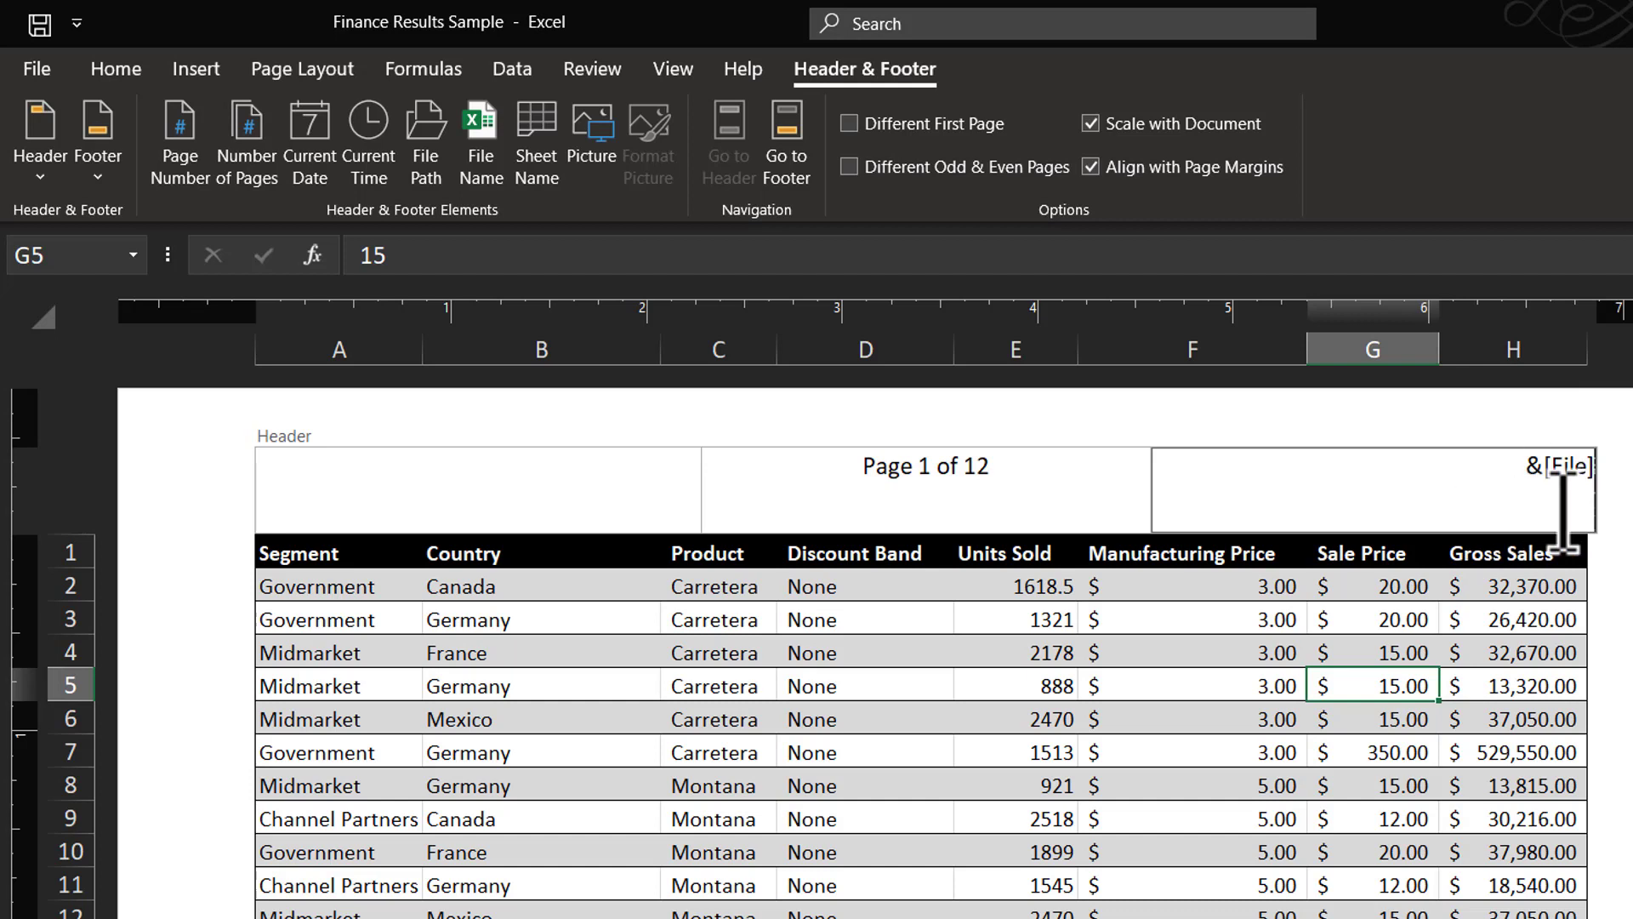
pyautogui.click(545, 136)
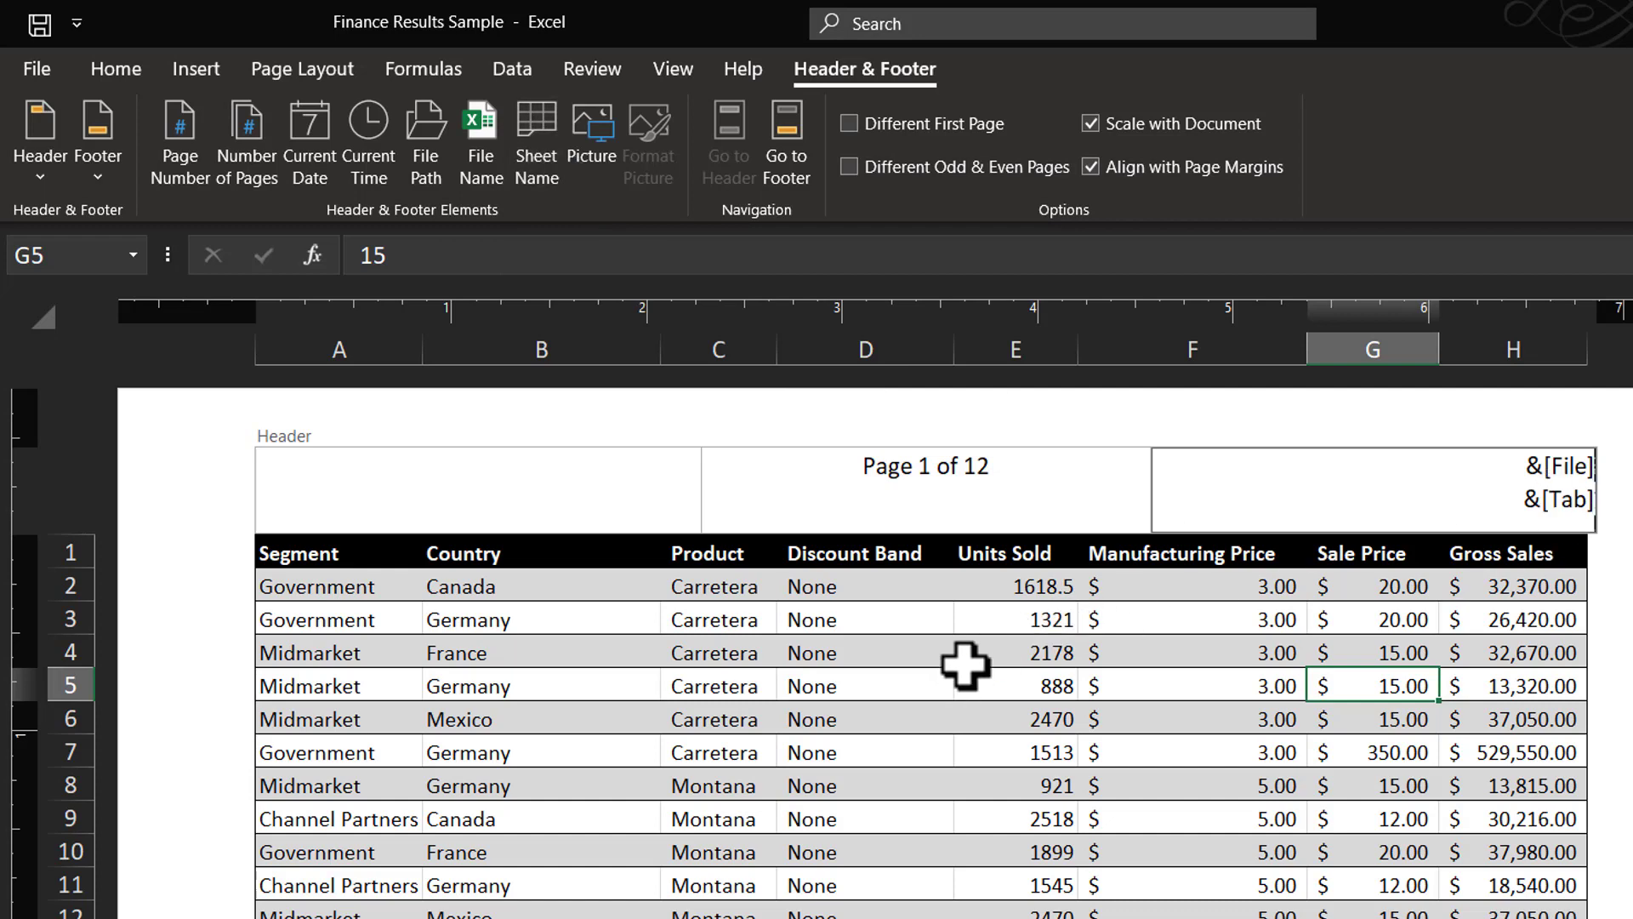
pyautogui.click(914, 654)
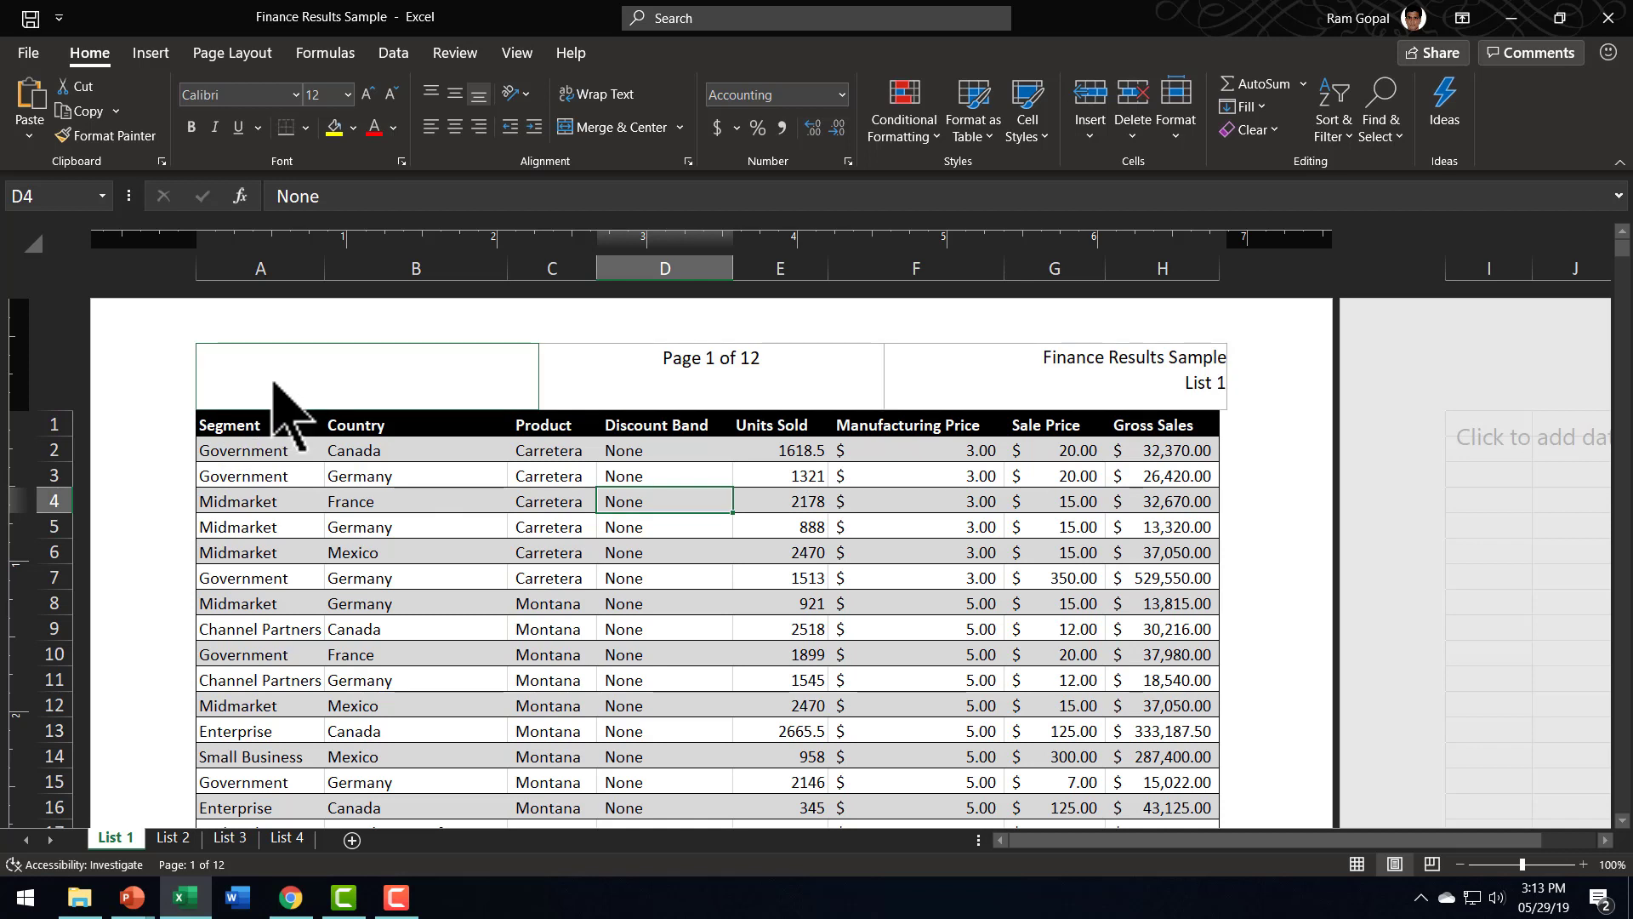
# Insert the picture file "Presentation Process Logo" from the Pictures folder into the left header section
pyautogui.click(397, 372)
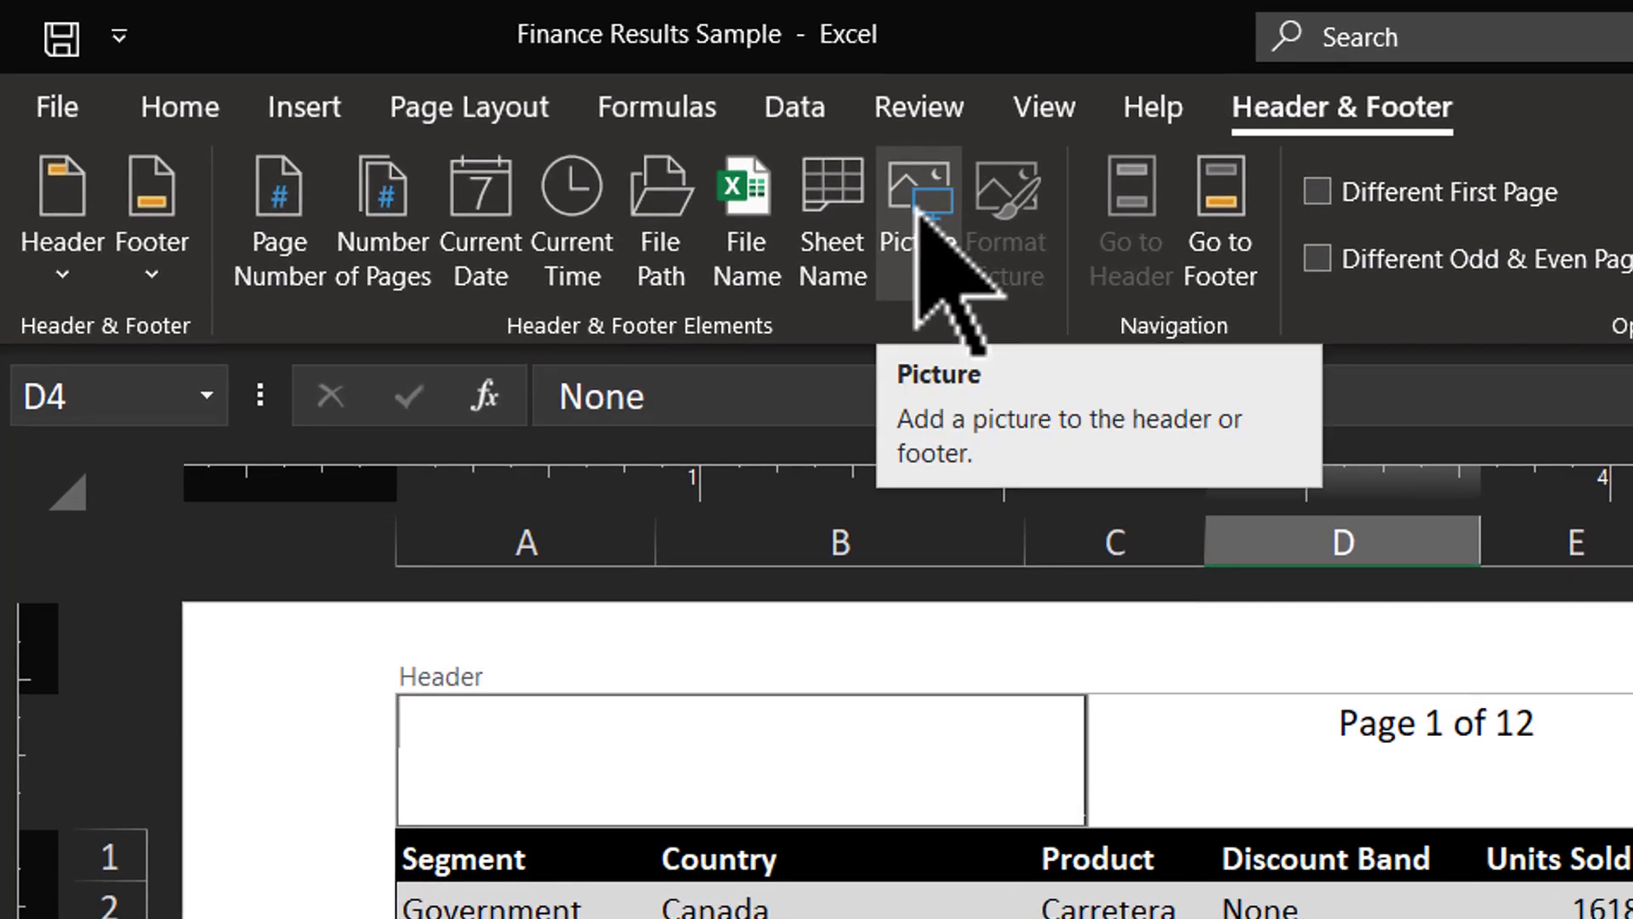
pyautogui.click(918, 215)
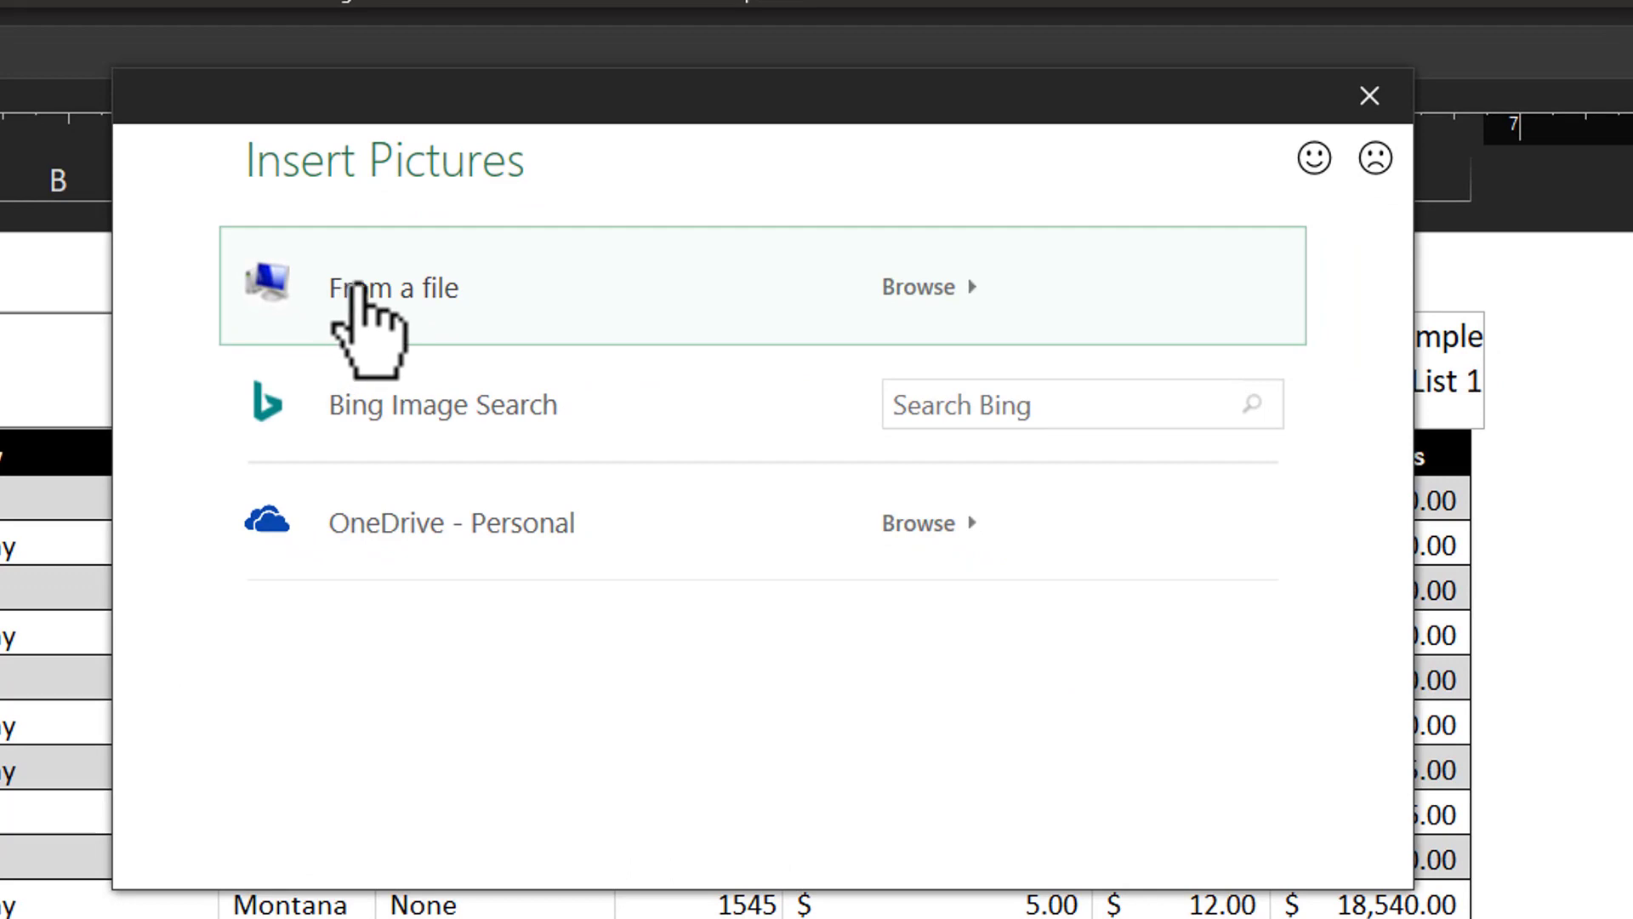
pyautogui.click(359, 291)
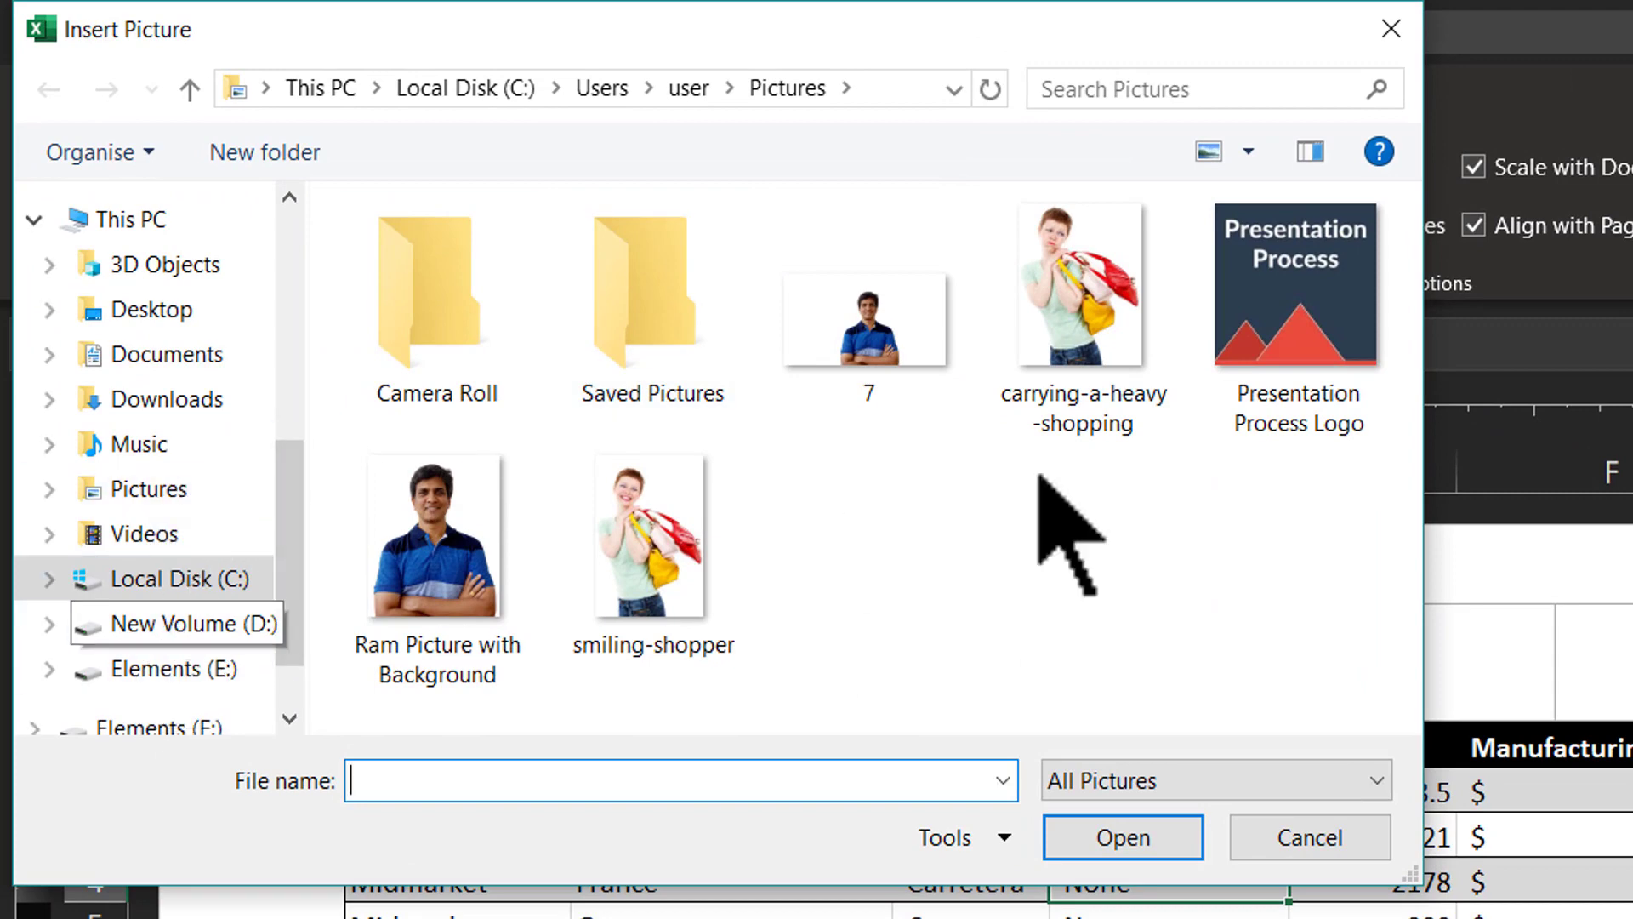
pyautogui.click(1286, 277)
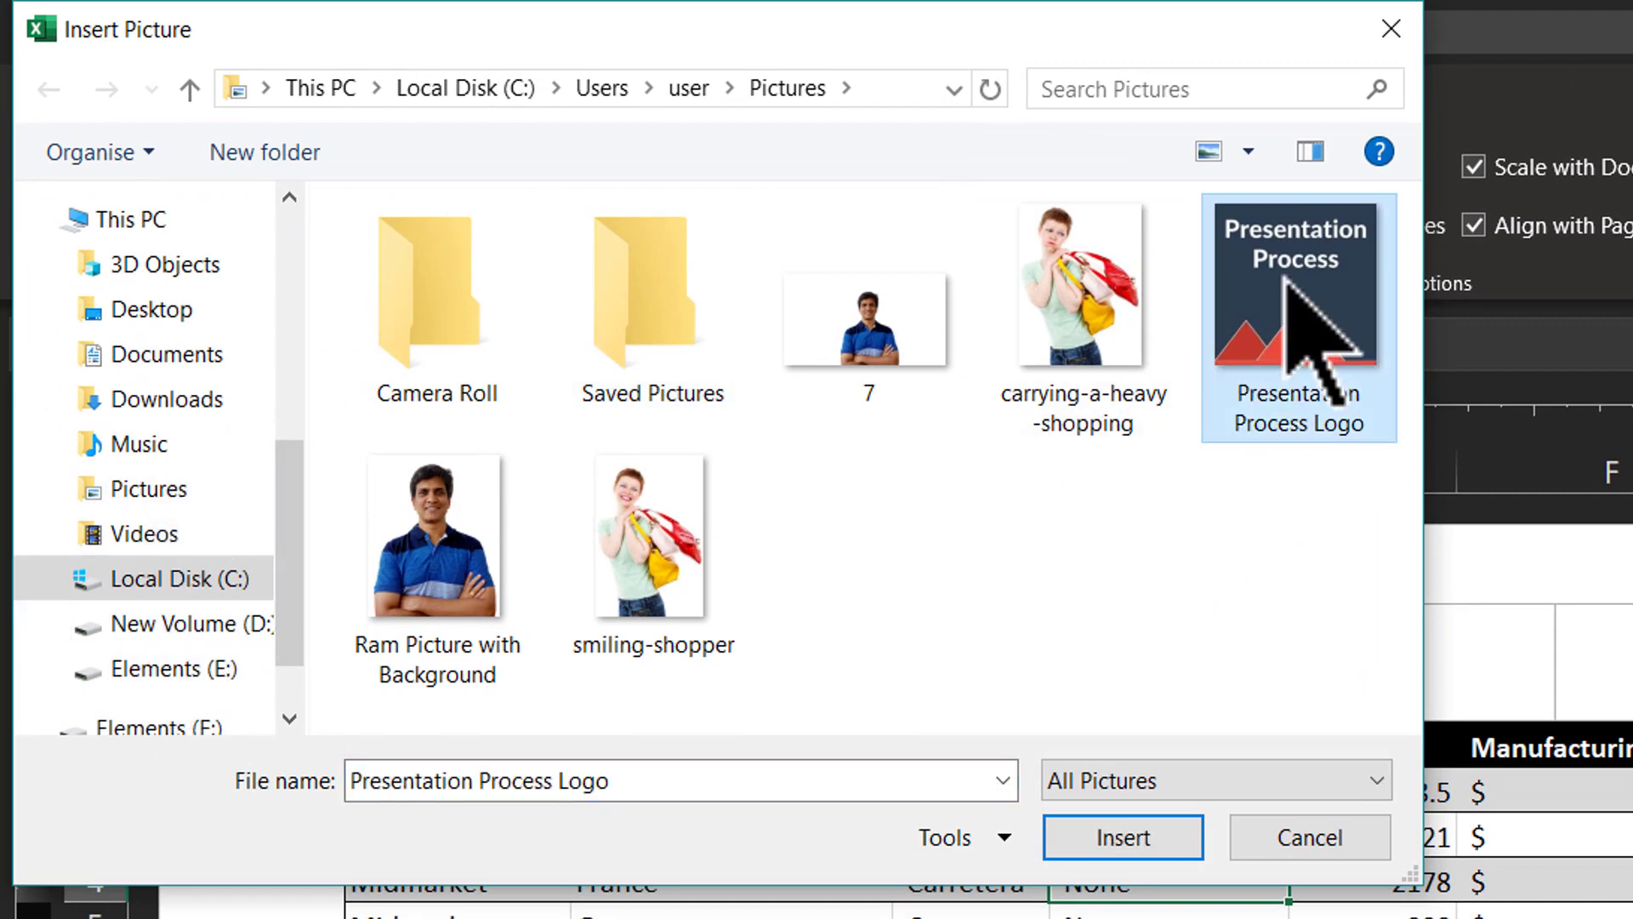
pyautogui.click(1114, 850)
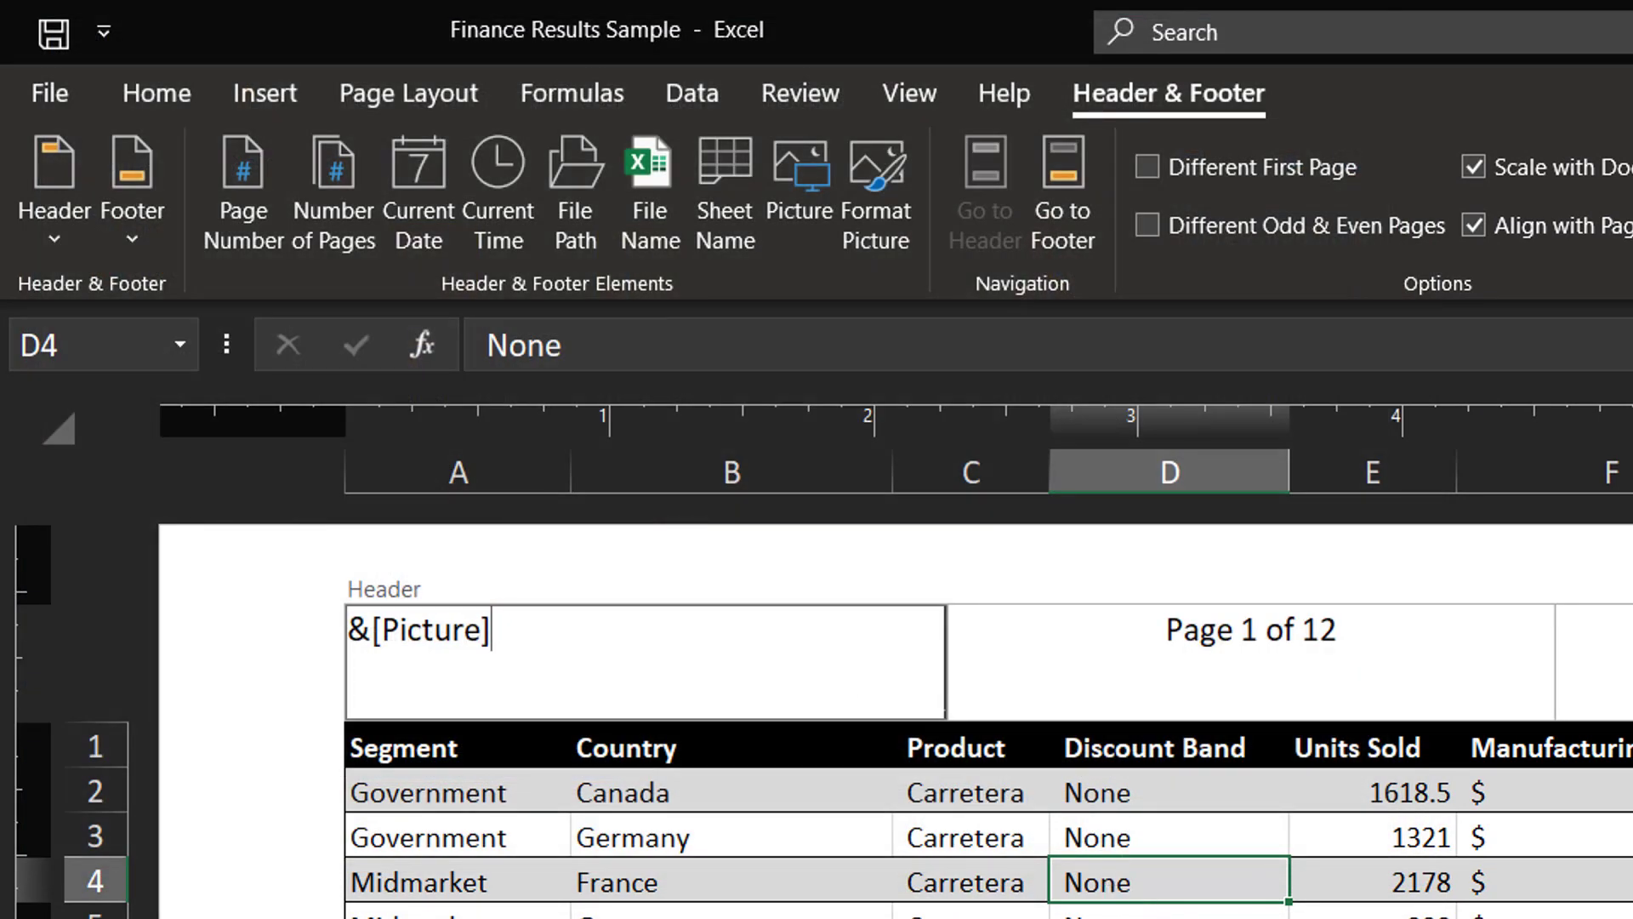
pyautogui.click(1225, 912)
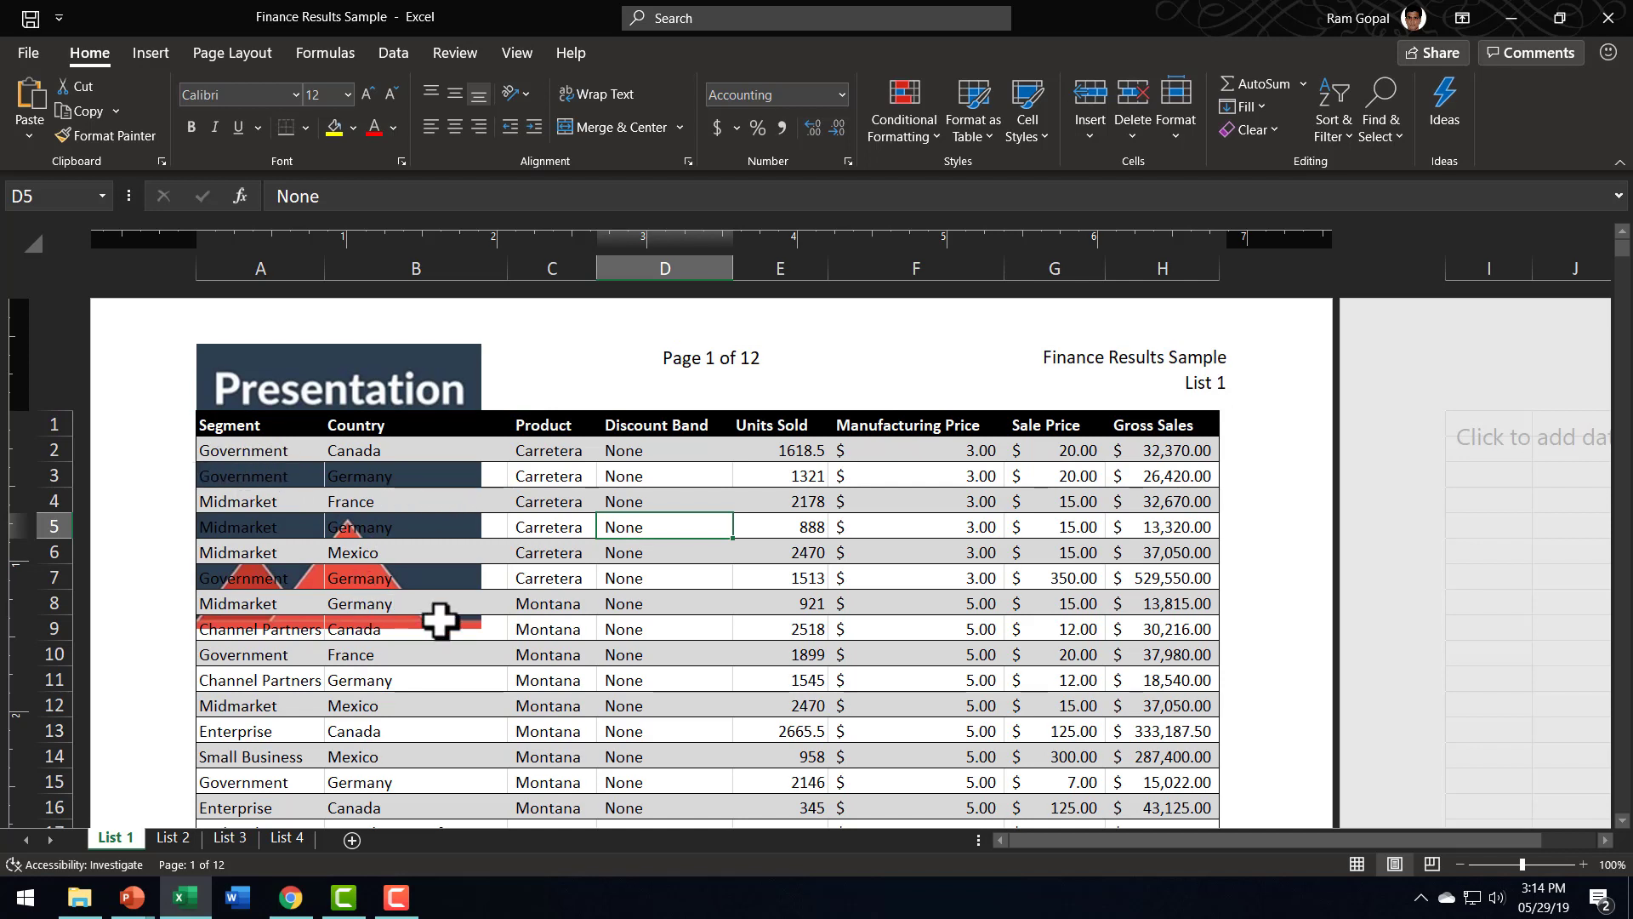
# Scale the header logo's height to 20% with the aspect ratio locked
pyautogui.click(462, 366)
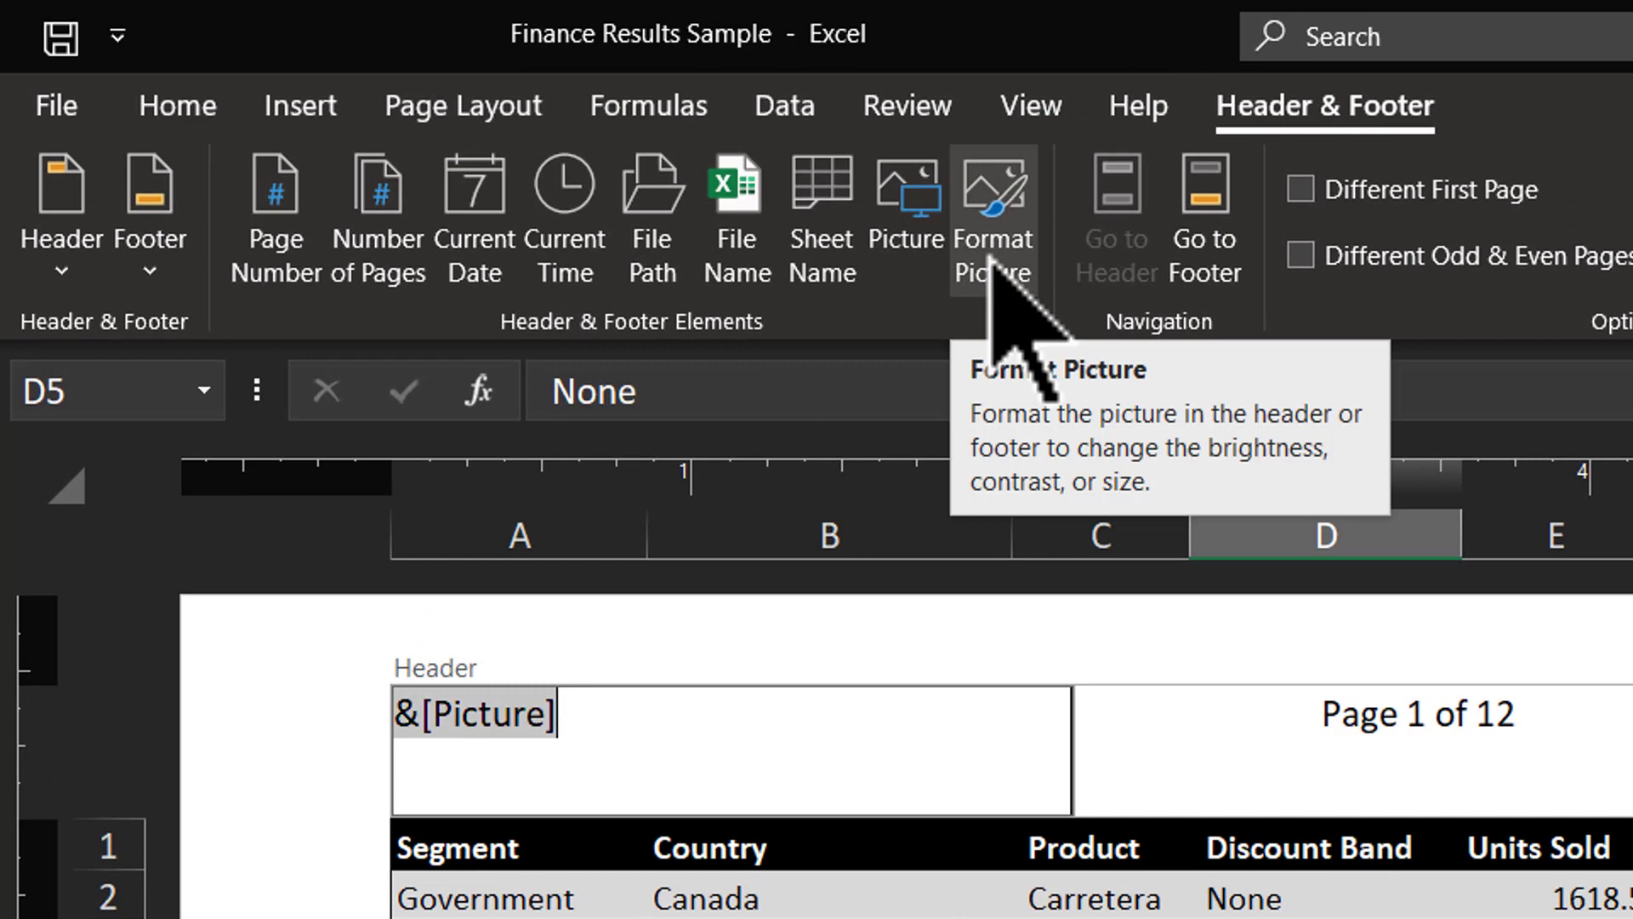
pyautogui.click(990, 260)
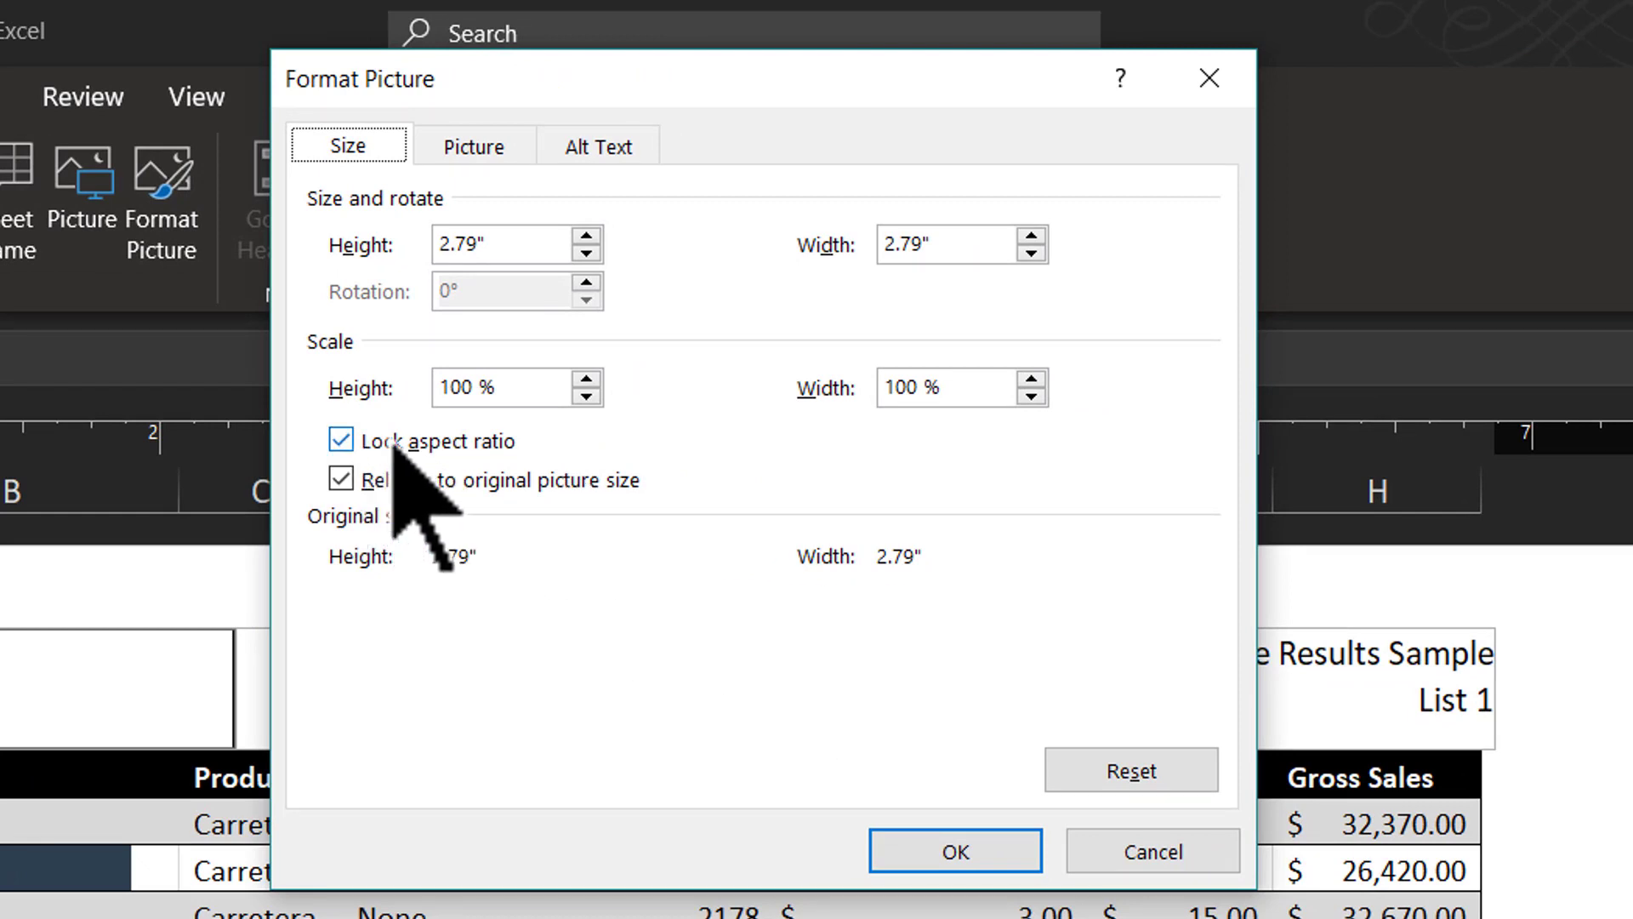
pyautogui.click(542, 387)
pyautogui.moveTo(541, 387); pyautogui.dragTo(397, 387)
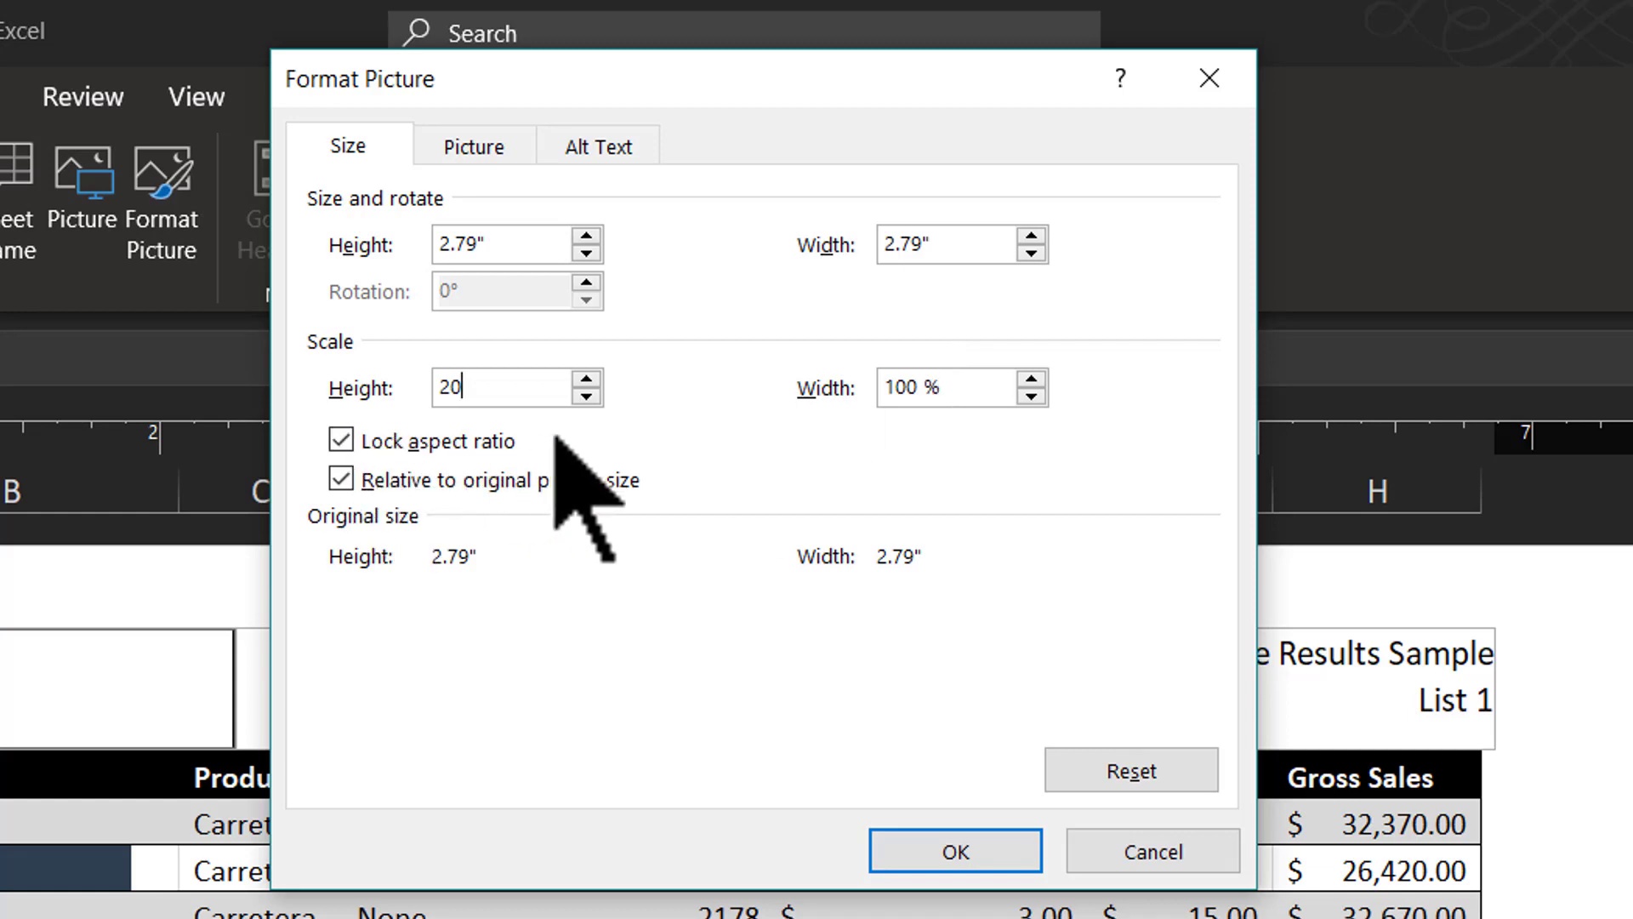
pyautogui.press('Return')
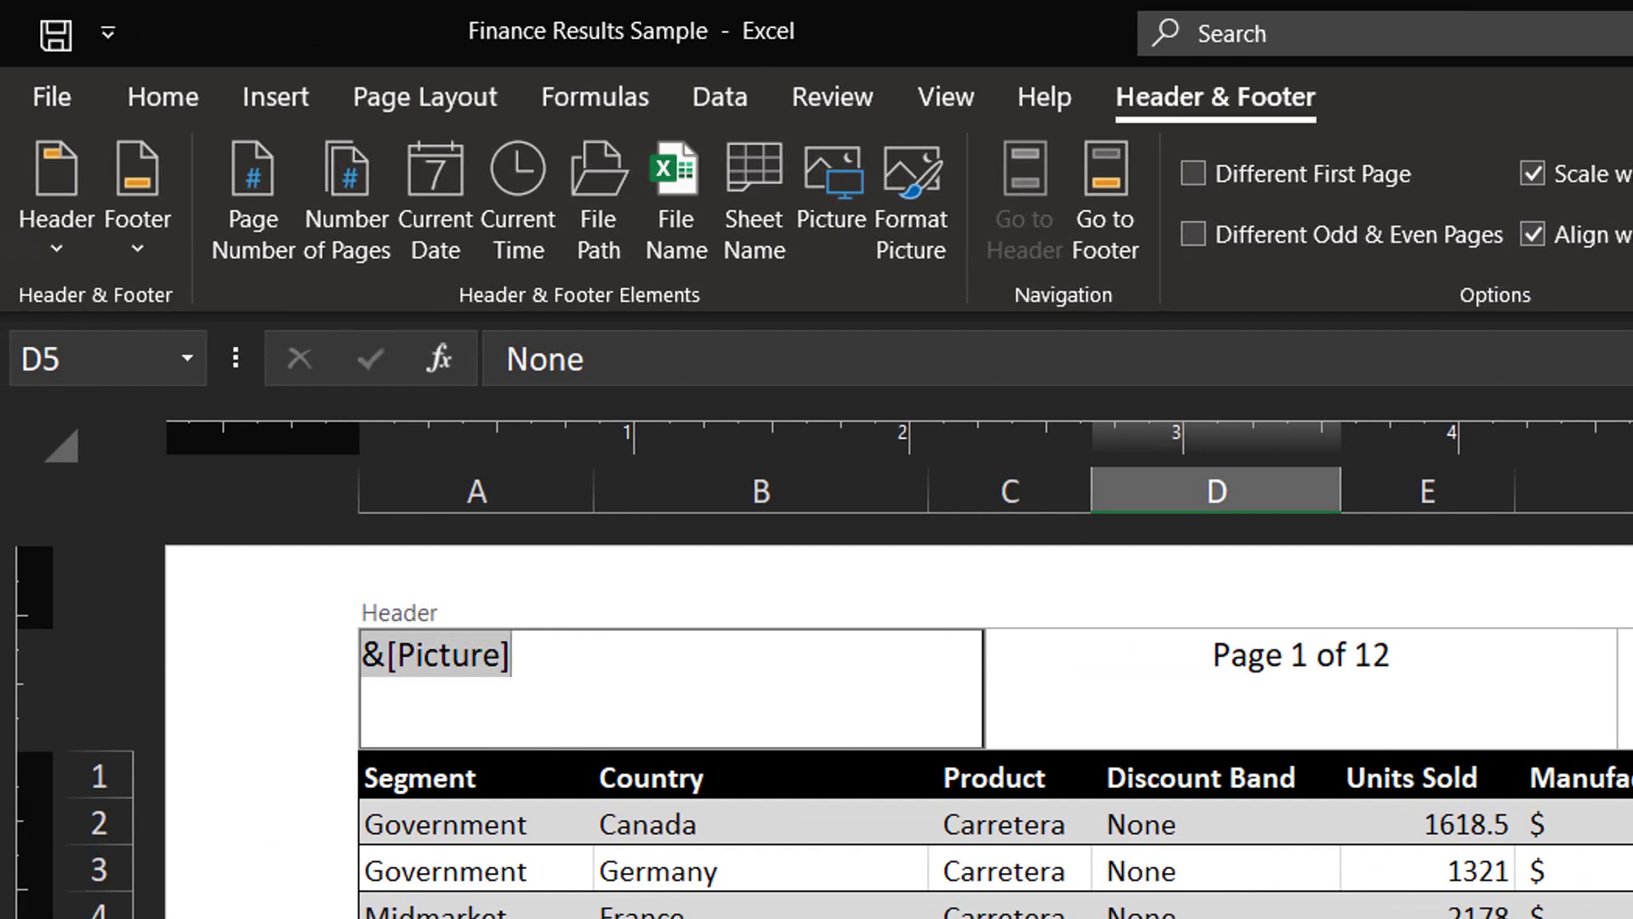
pyautogui.press('Escape')
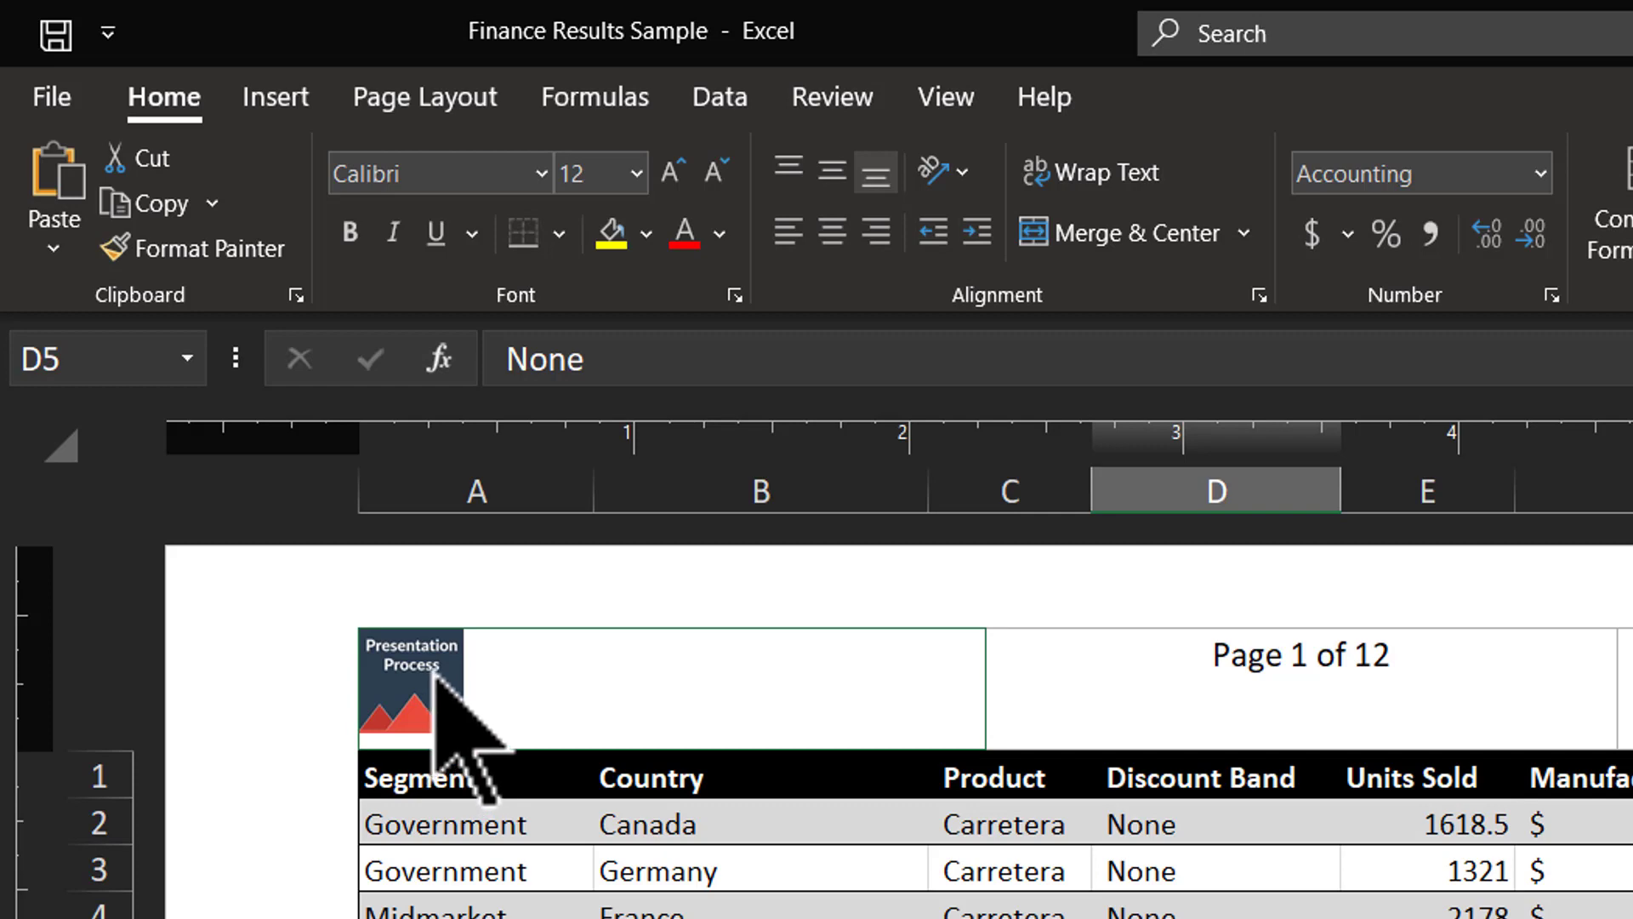
# Crop the header logo by 0.2" from its top edge
pyautogui.click(433, 672)
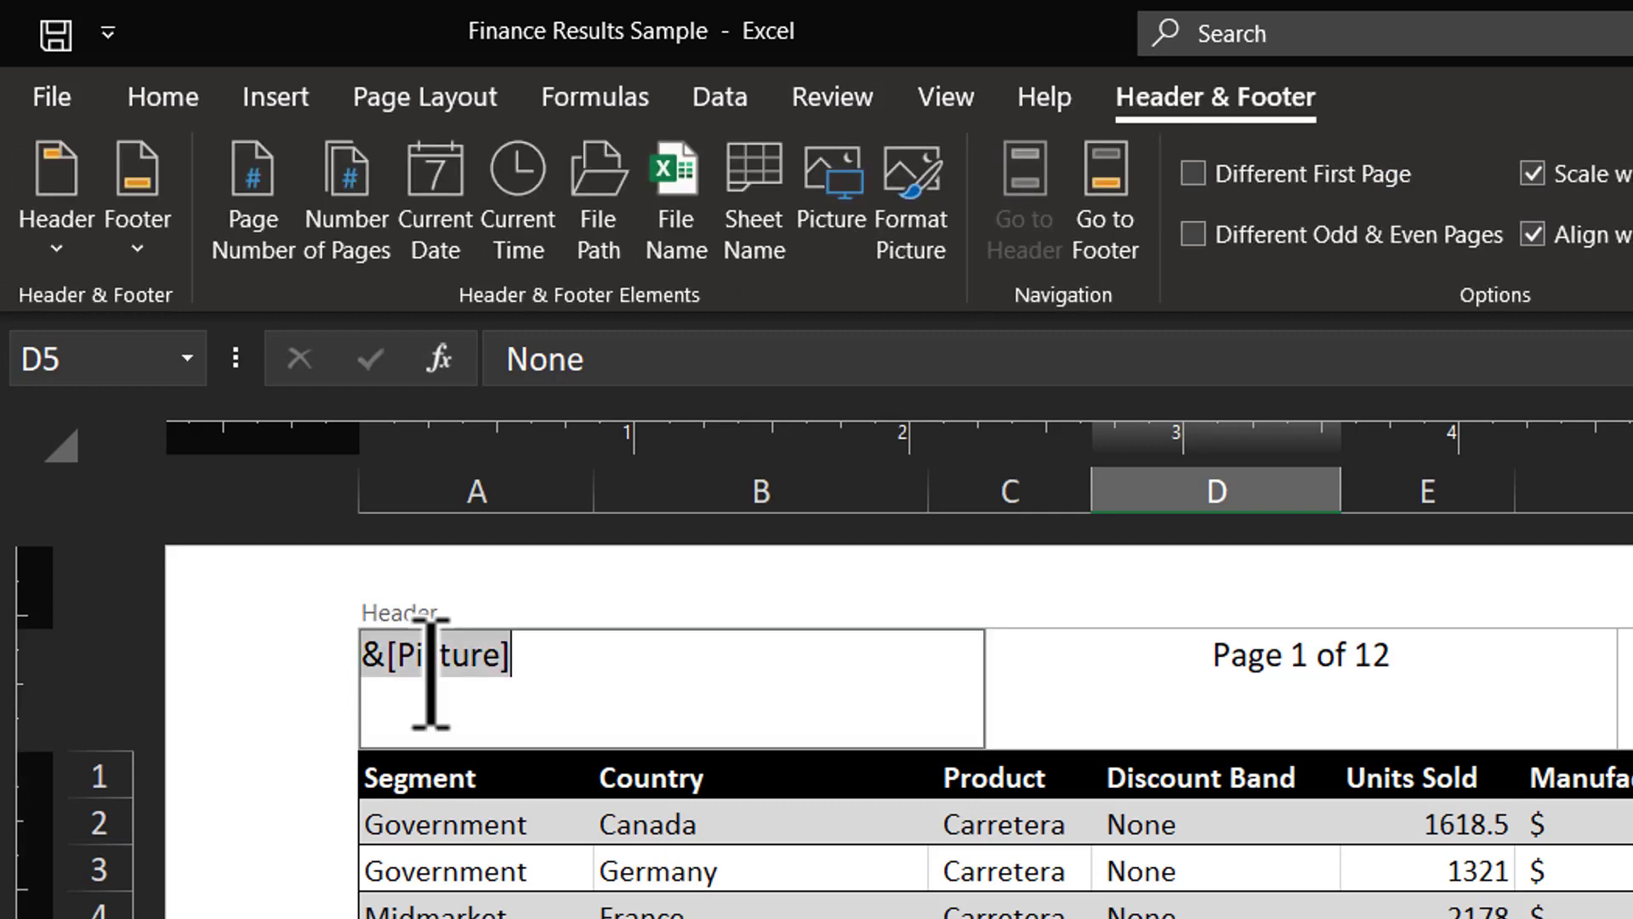
pyautogui.click(917, 211)
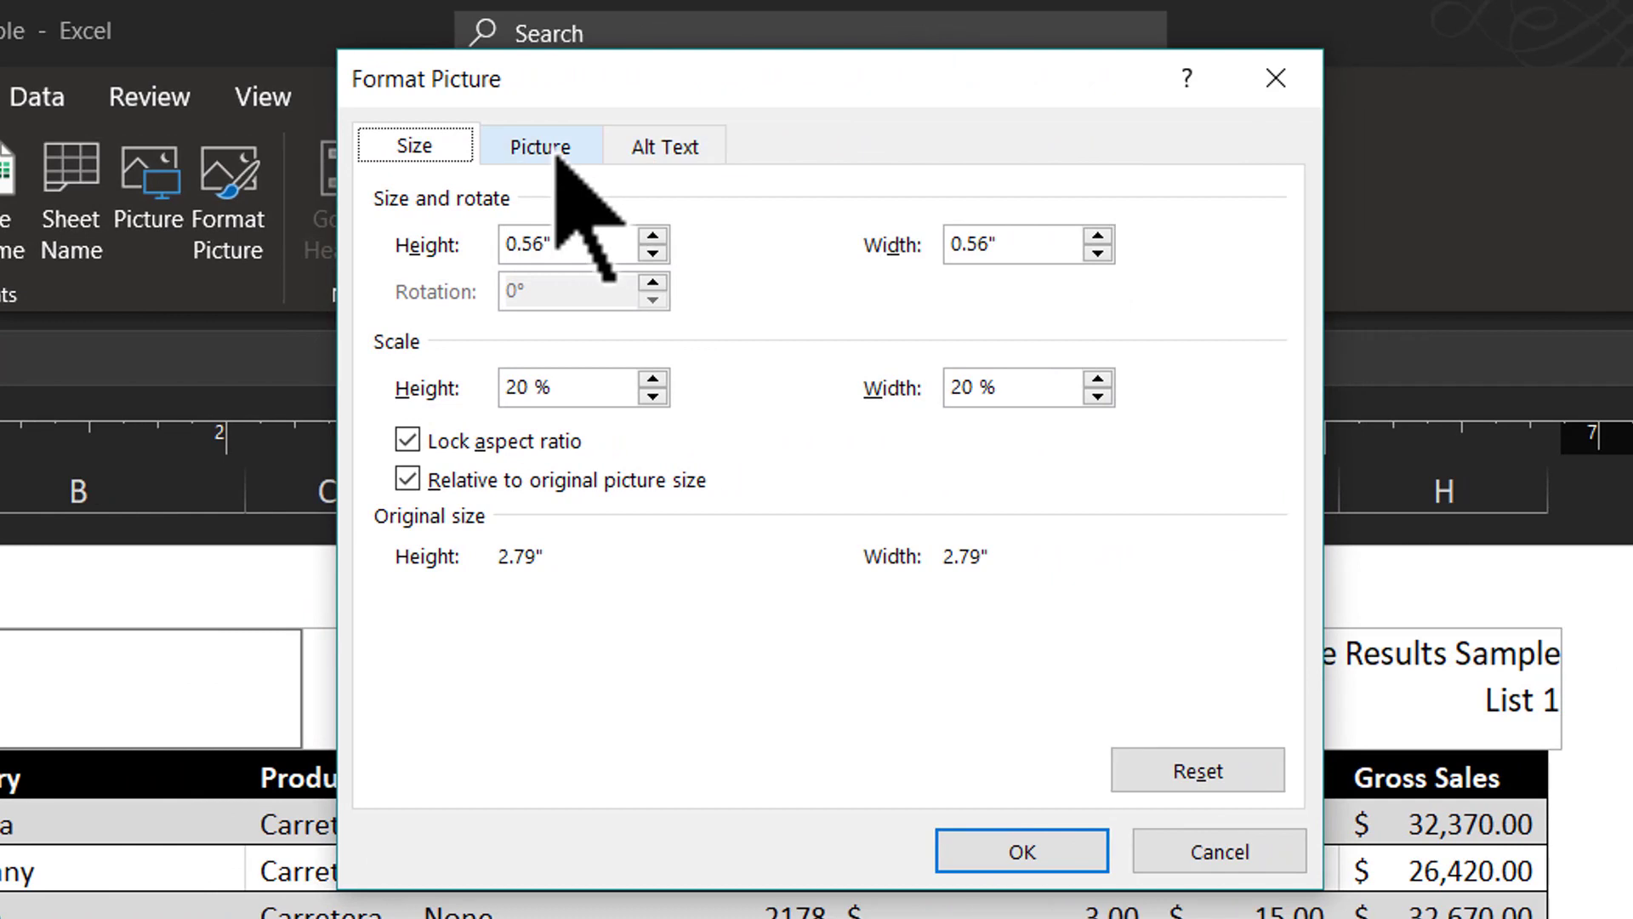
pyautogui.click(557, 158)
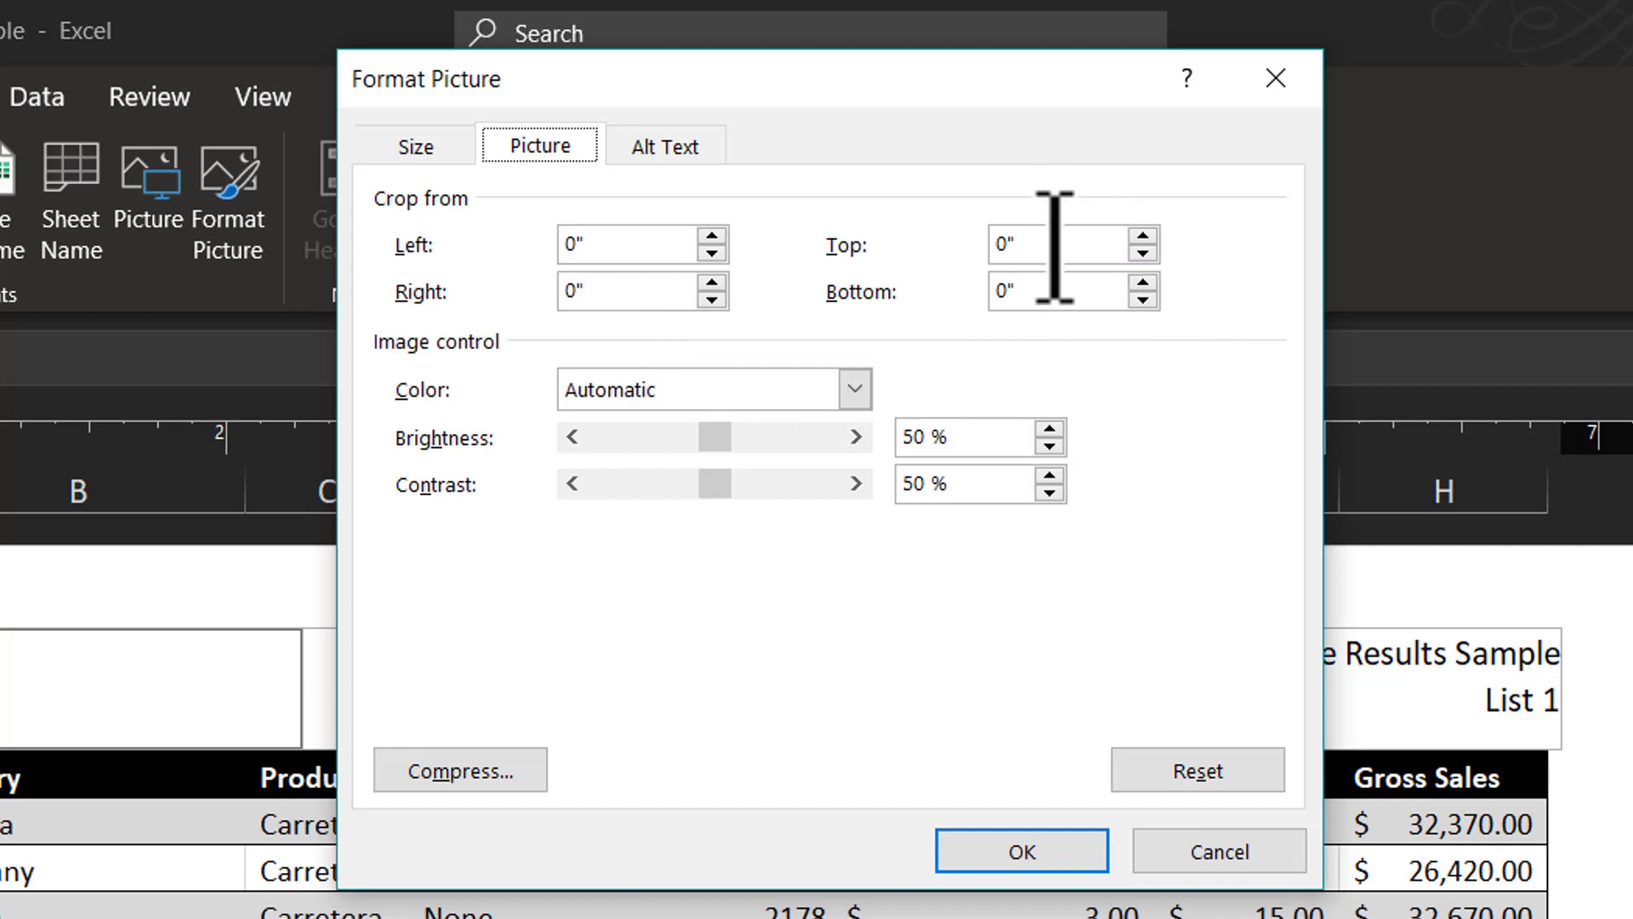
pyautogui.click(1143, 252)
pyautogui.click(1143, 253)
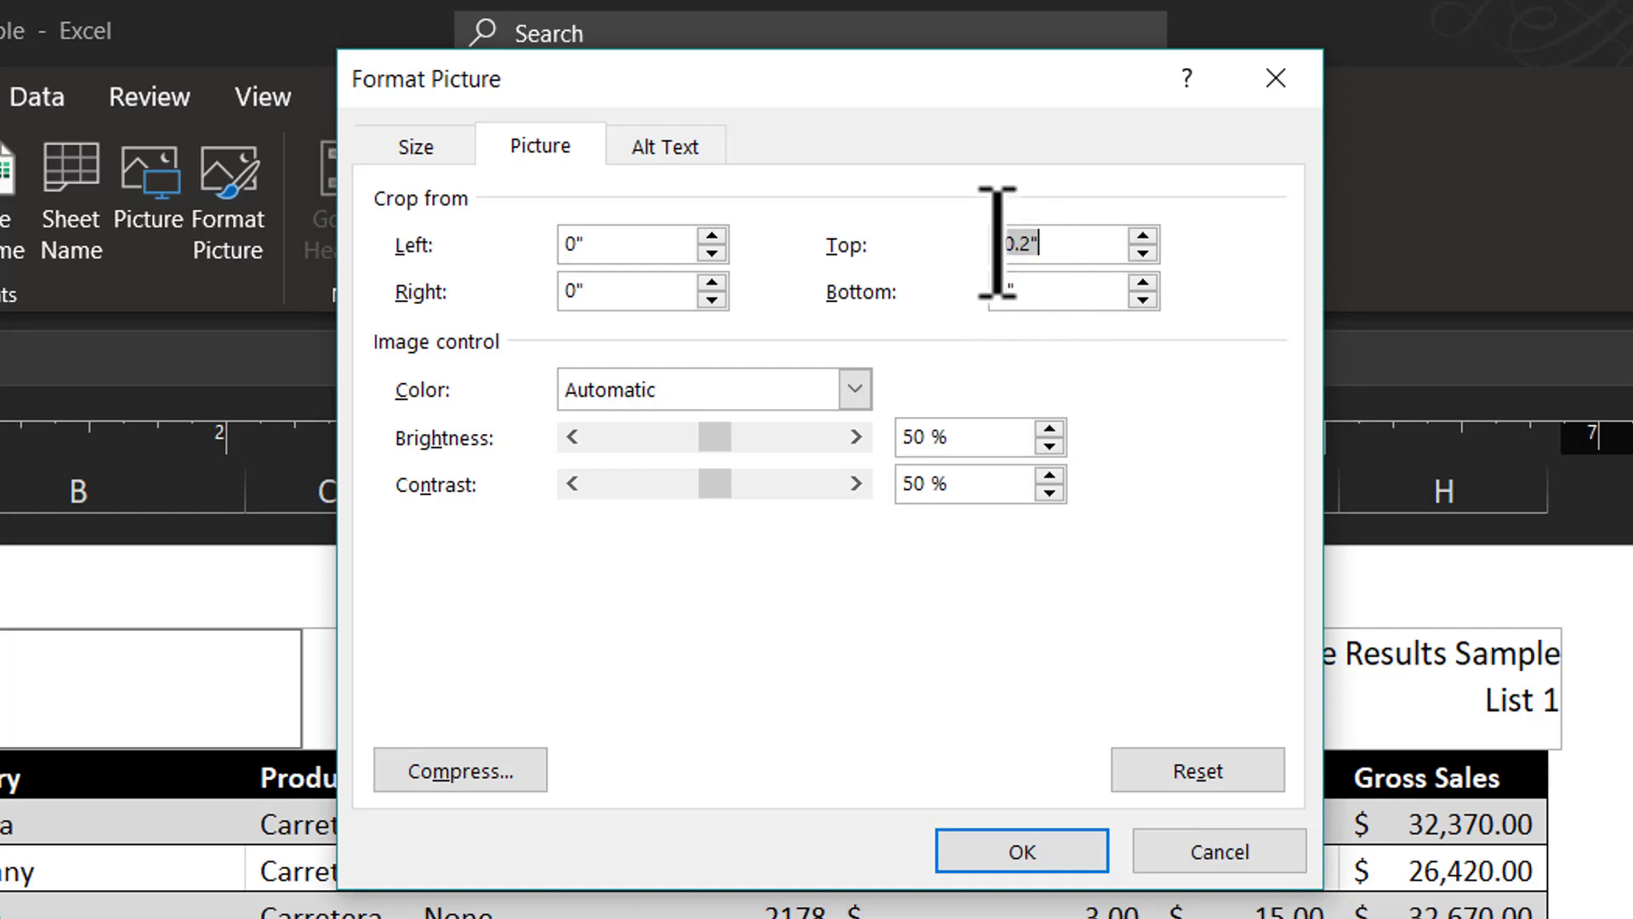
pyautogui.click(1023, 851)
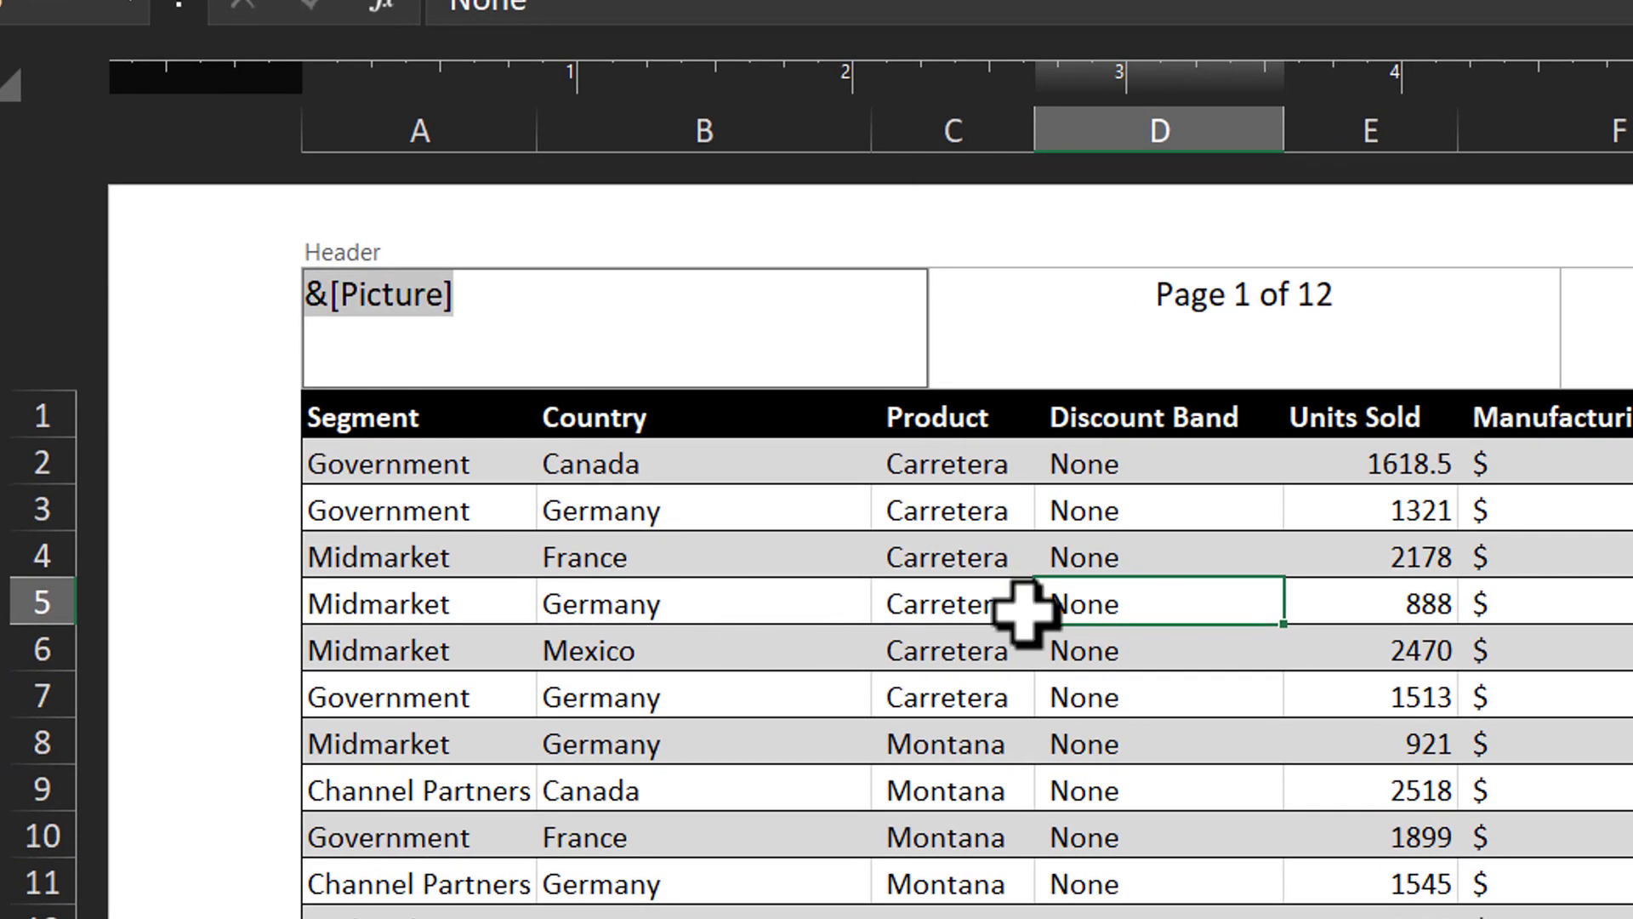
# Switch from the header to the page footer and apply the preset footer "List 1, Confidential, Page 1"
pyautogui.click(900, 609)
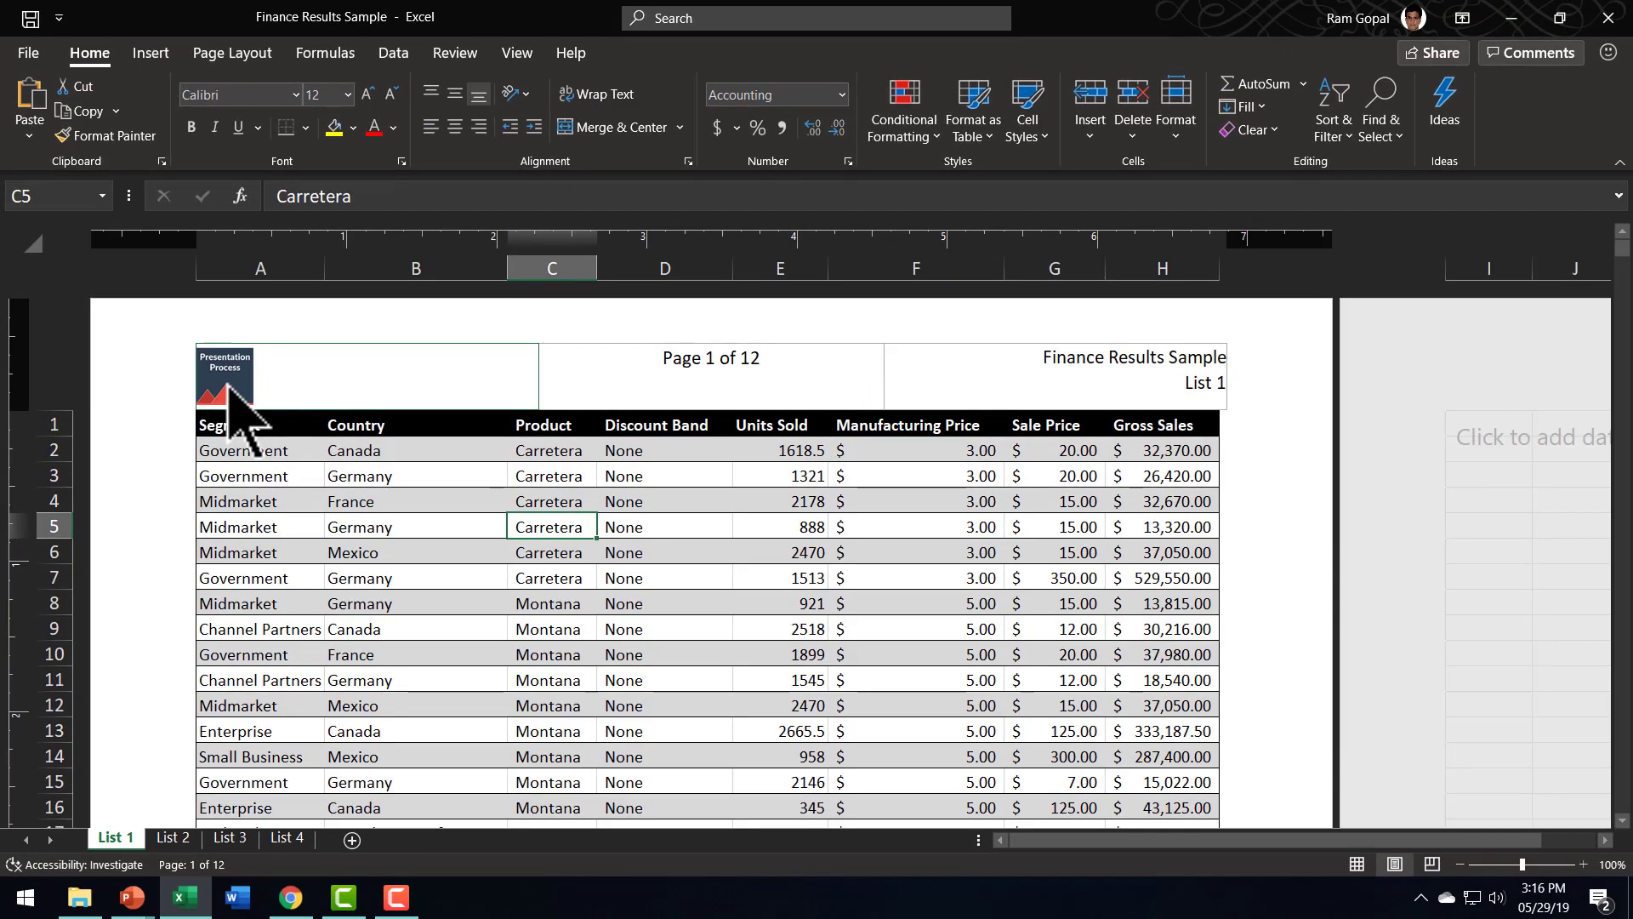
pyautogui.click(669, 374)
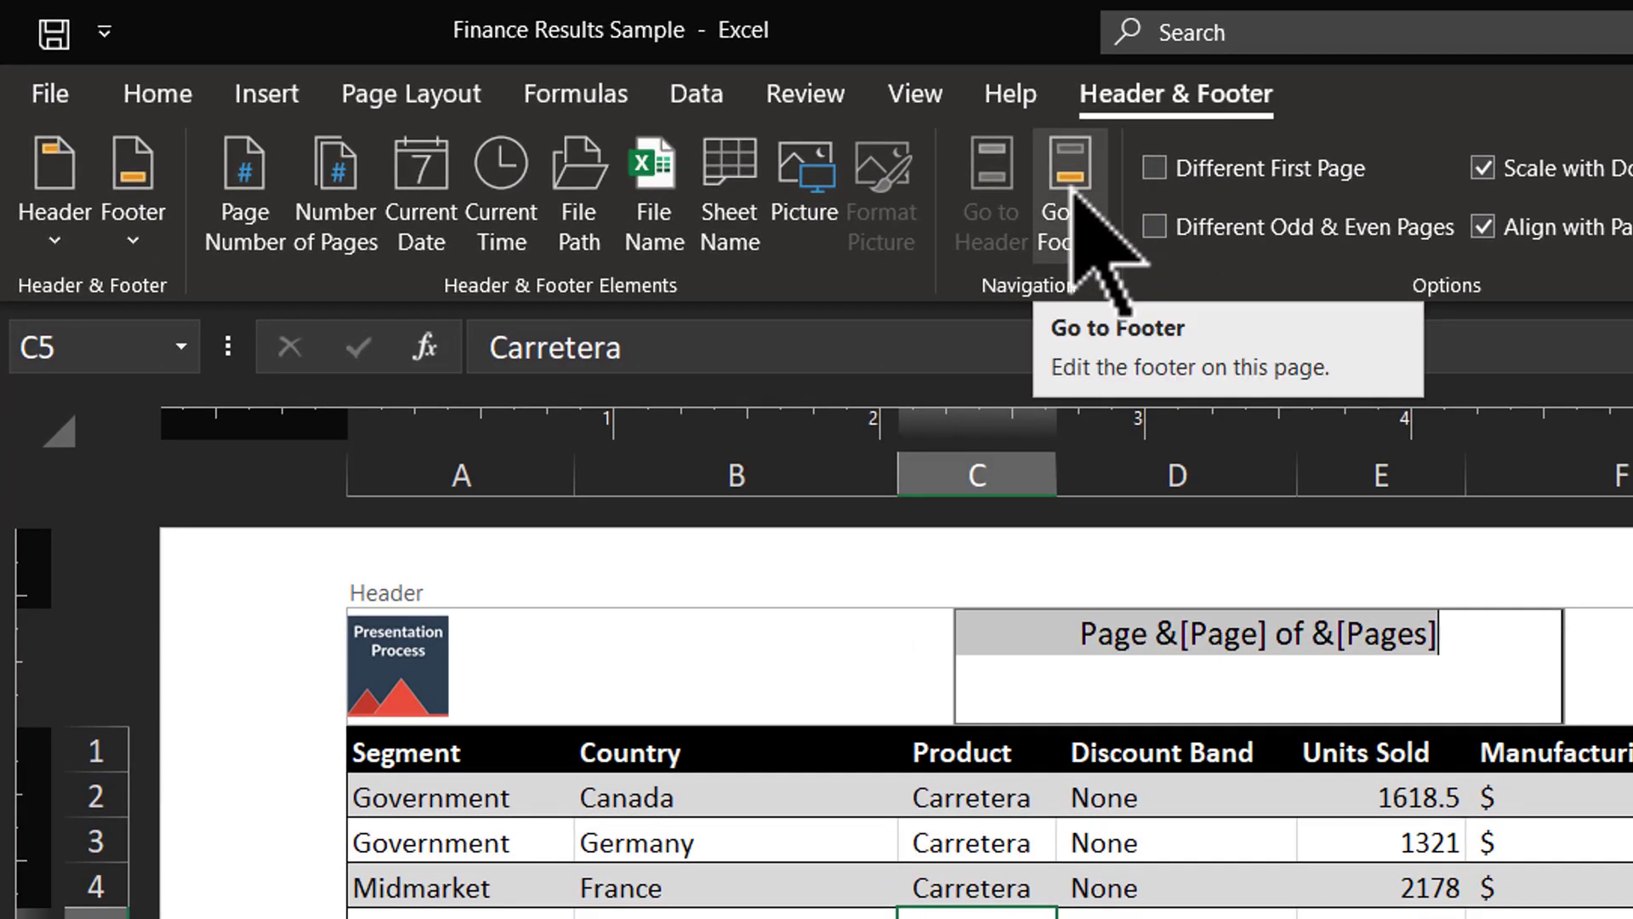
pyautogui.click(1074, 192)
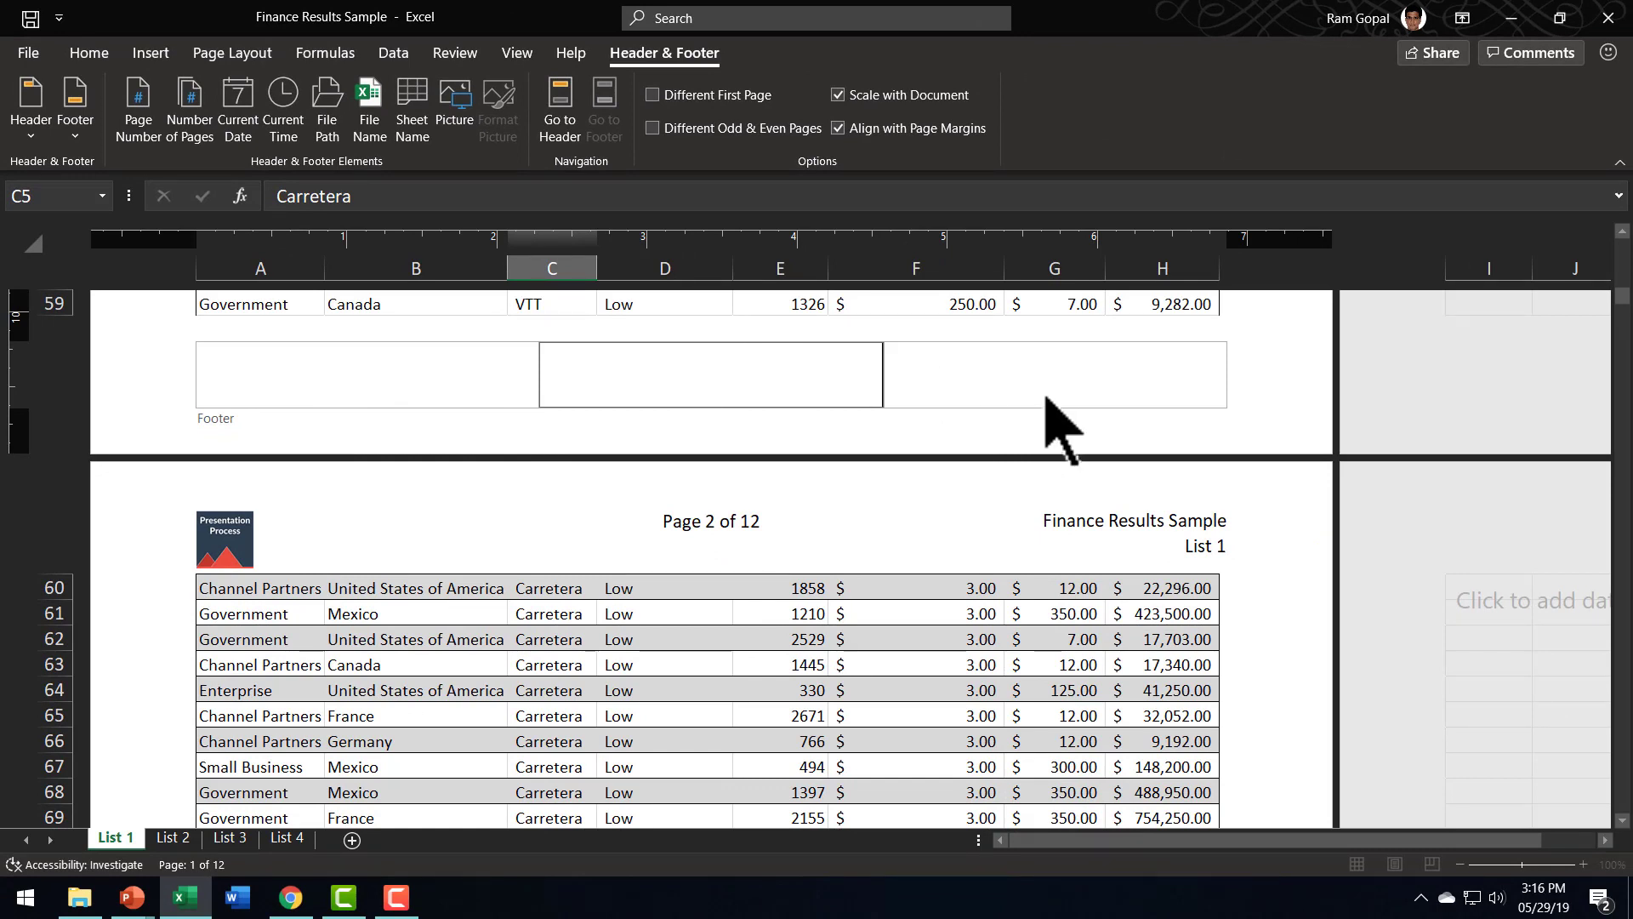
pyautogui.click(77, 104)
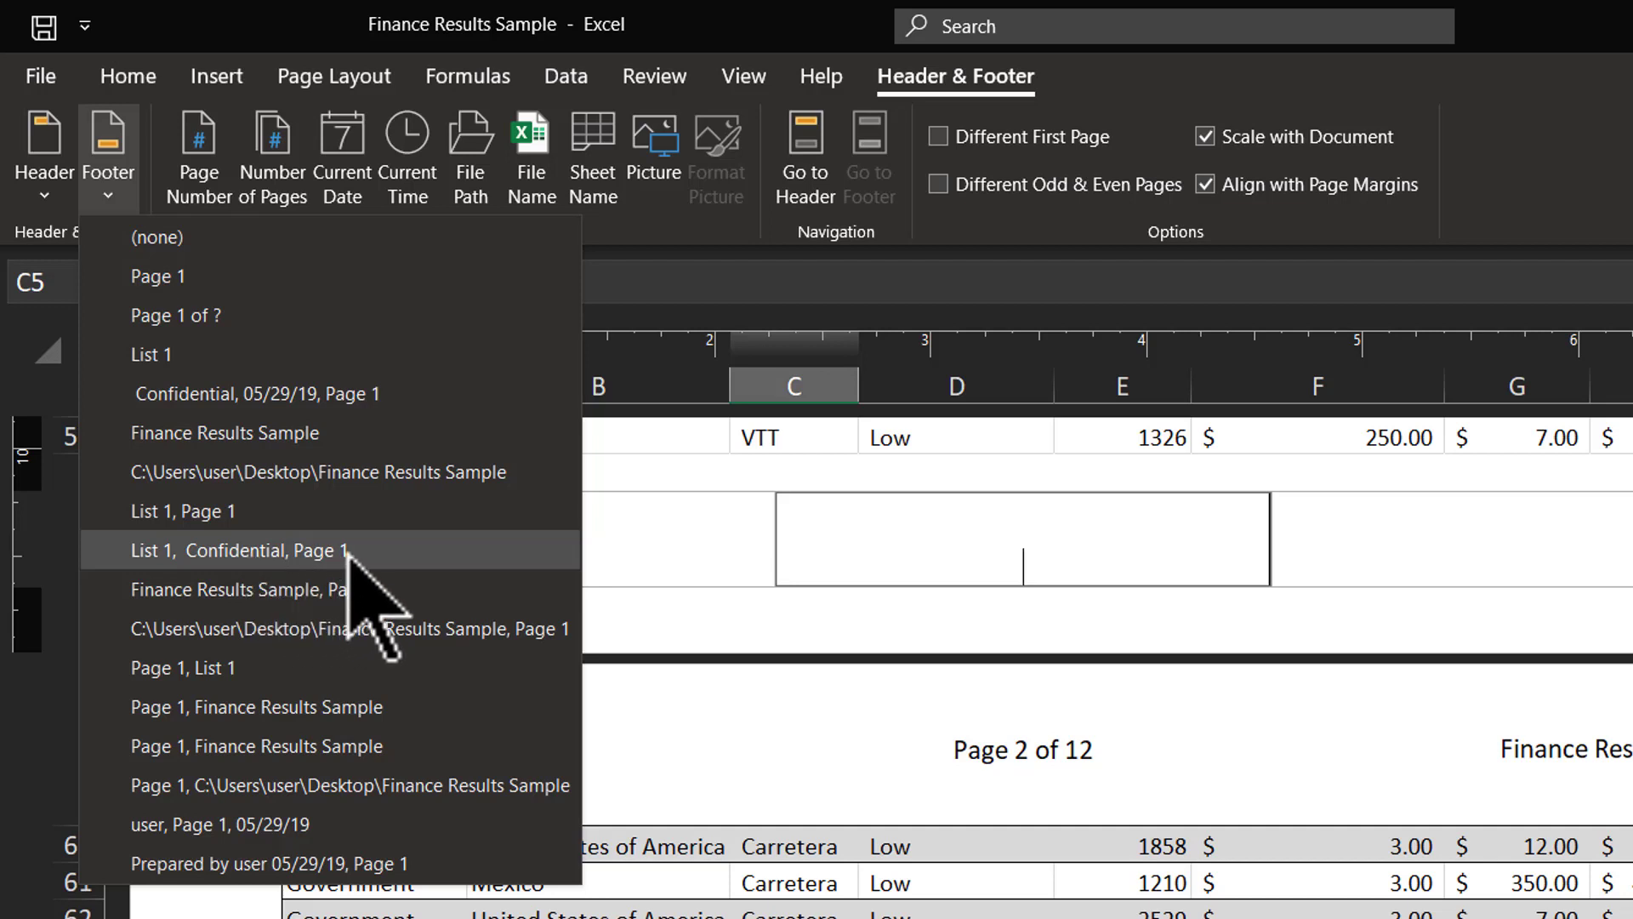
pyautogui.click(246, 550)
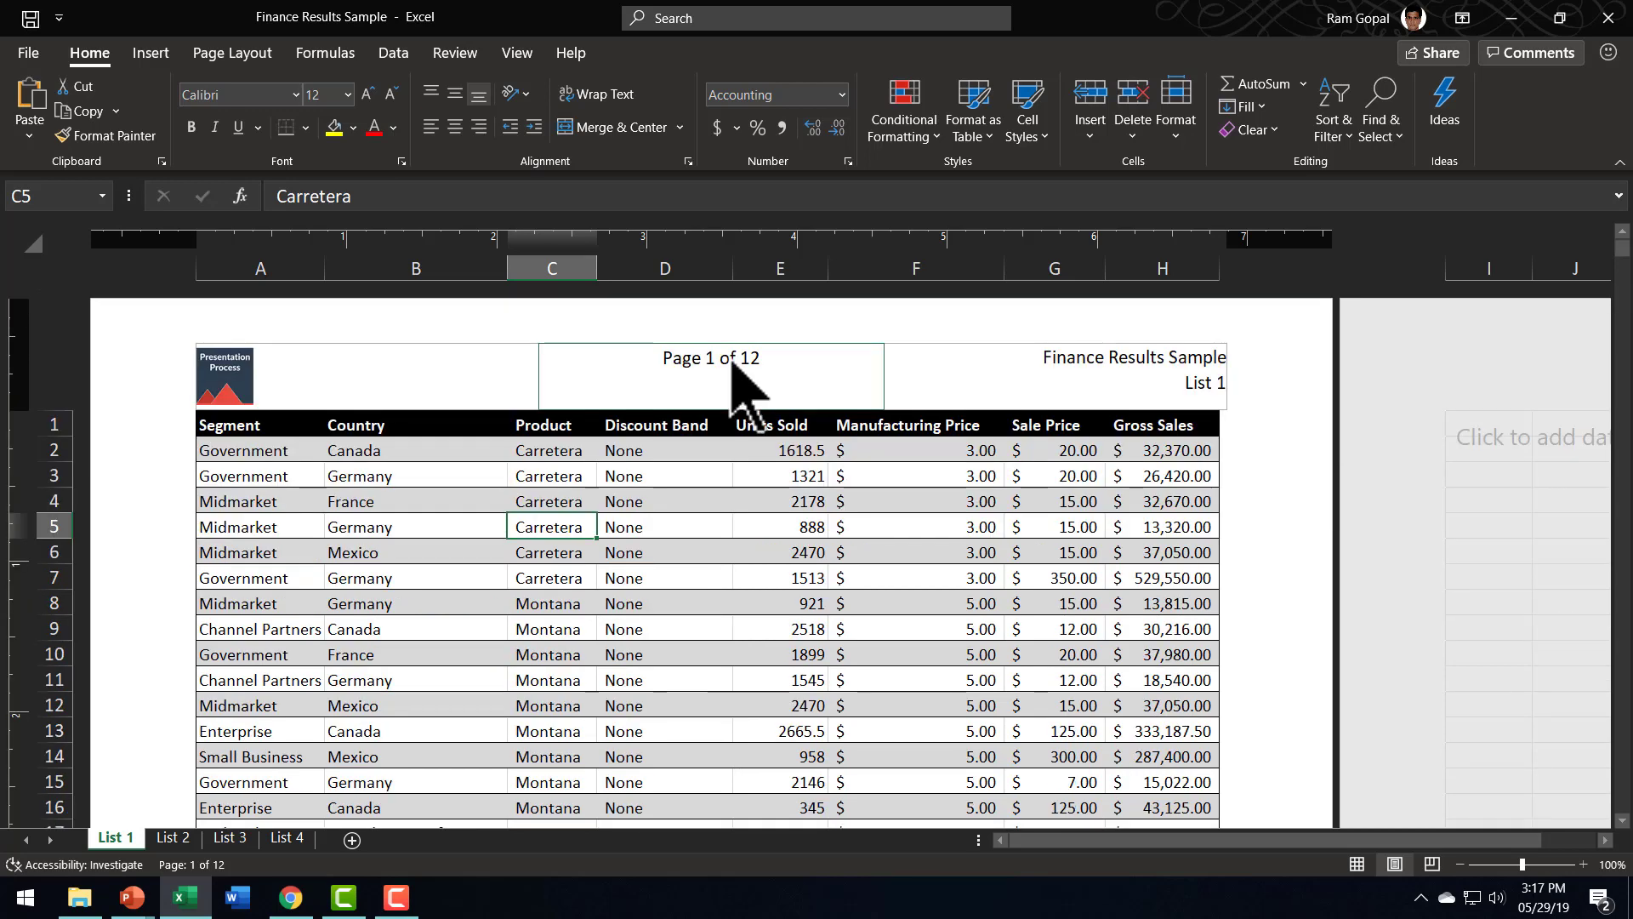
# Delete the contents of the center, left and right header sections on the List 1 sheet
pyautogui.click(729, 360)
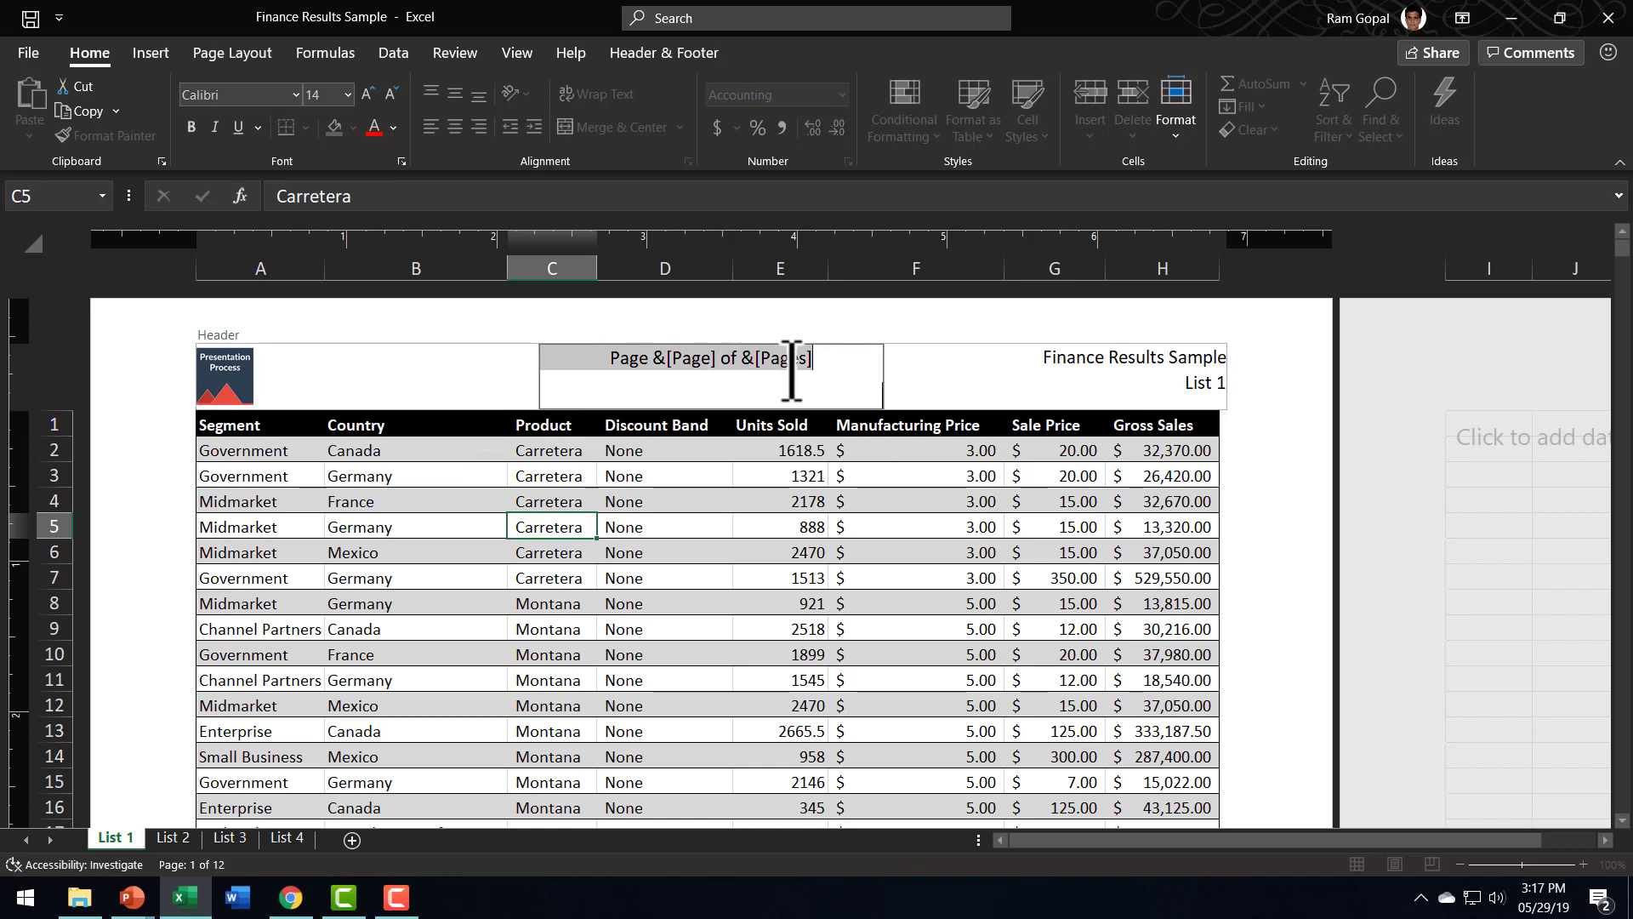
pyautogui.press('Delete')
pyautogui.click(242, 372)
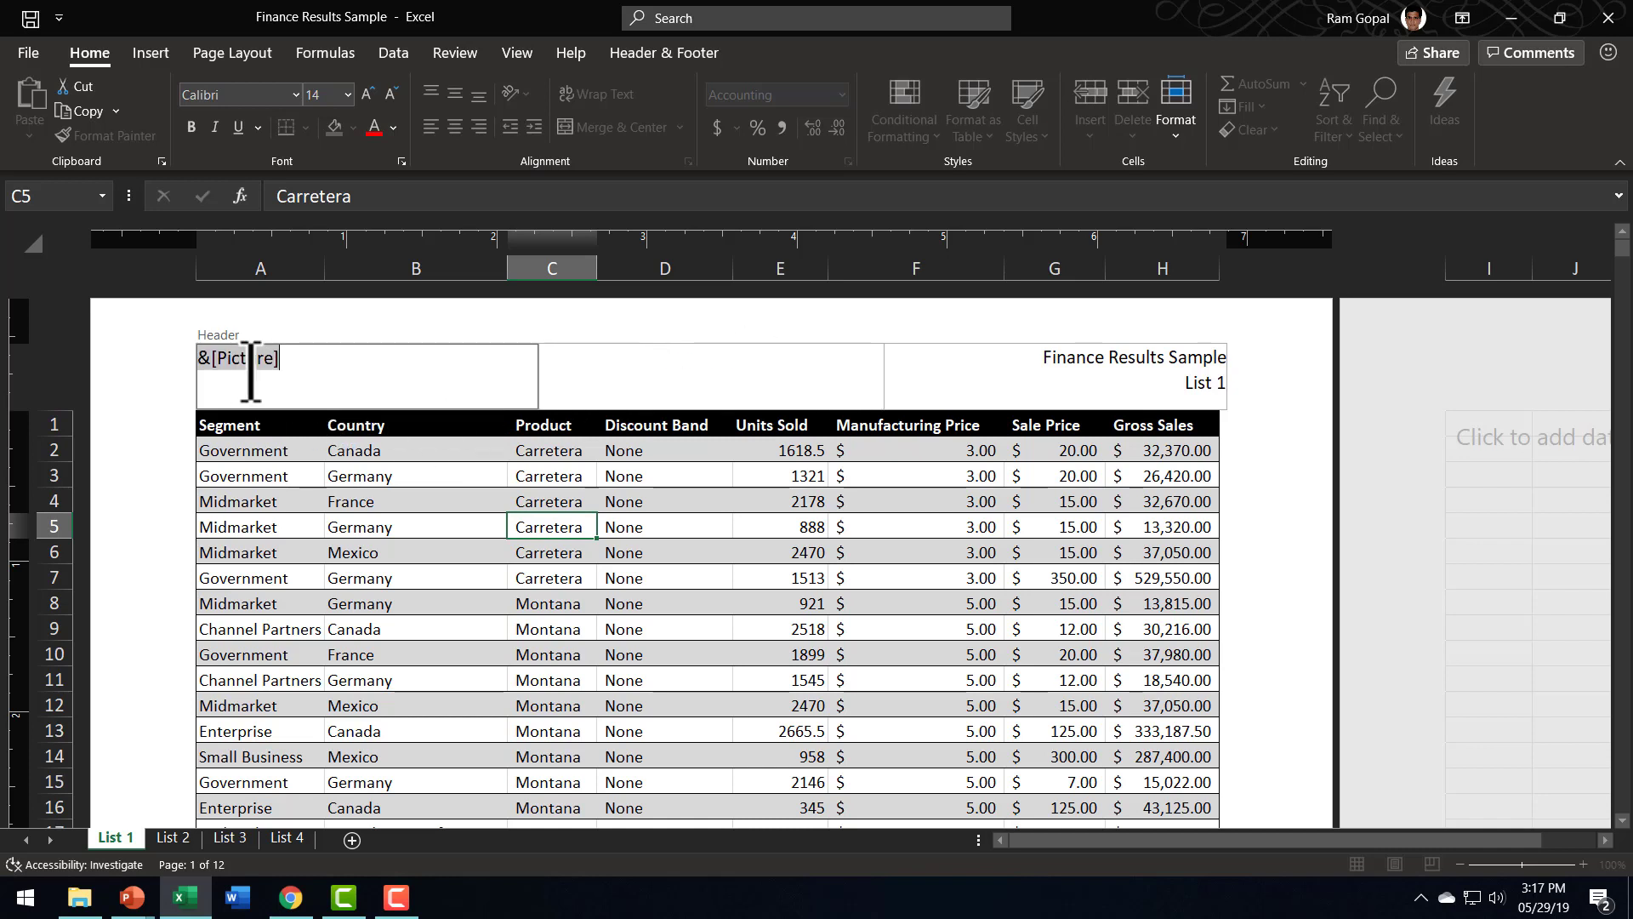
pyautogui.press('Delete')
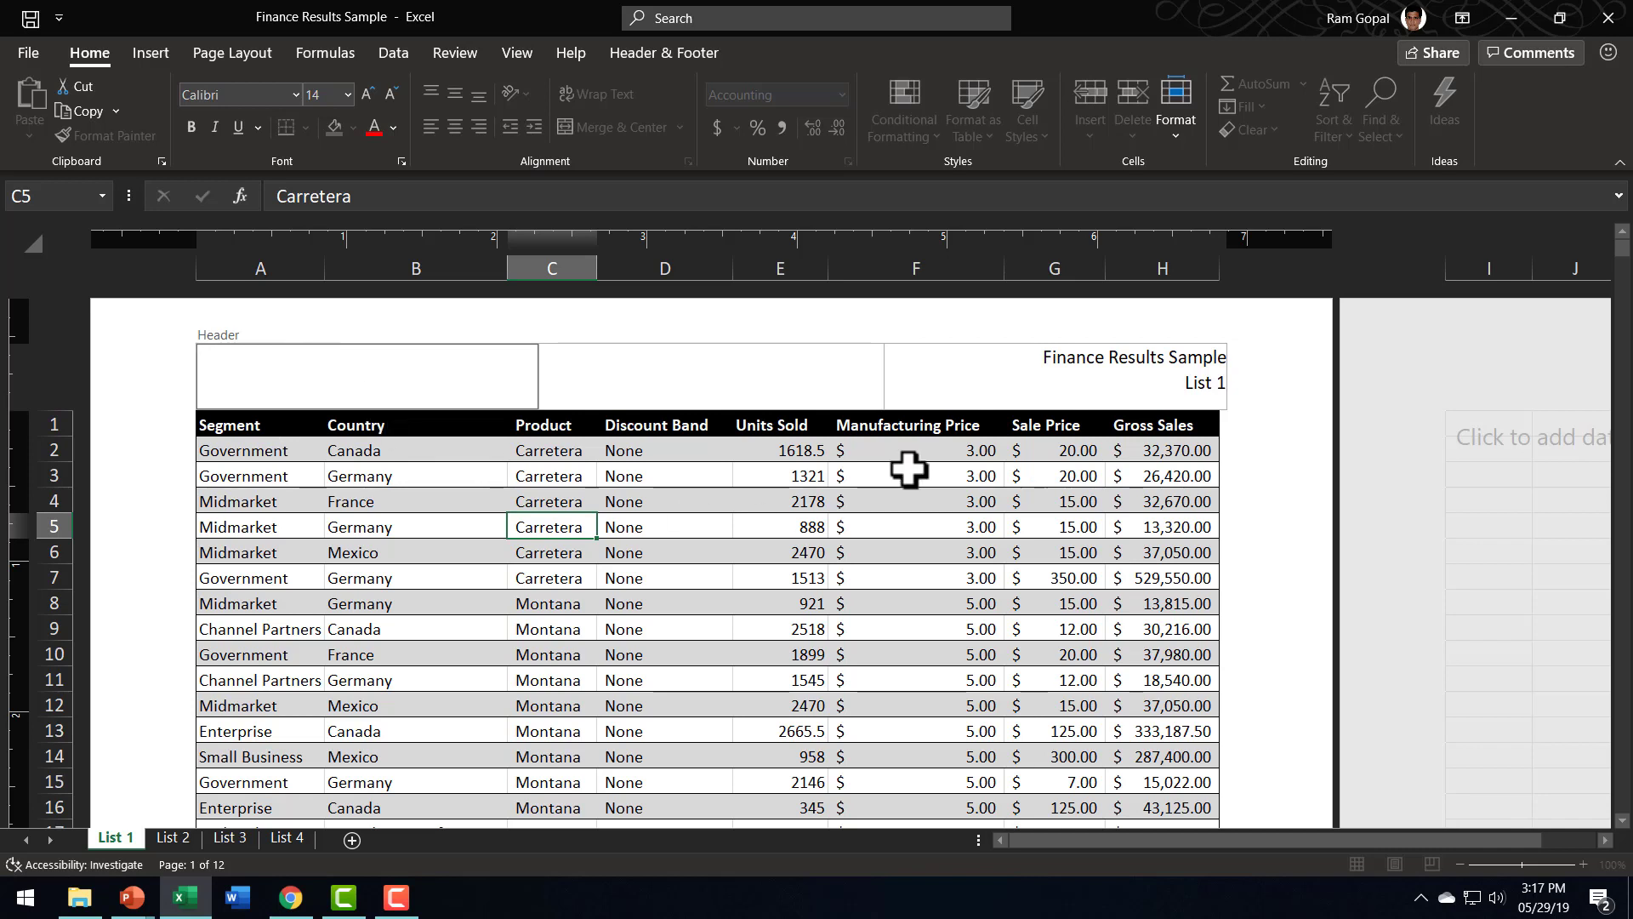
pyautogui.click(1089, 364)
pyautogui.press('Delete')
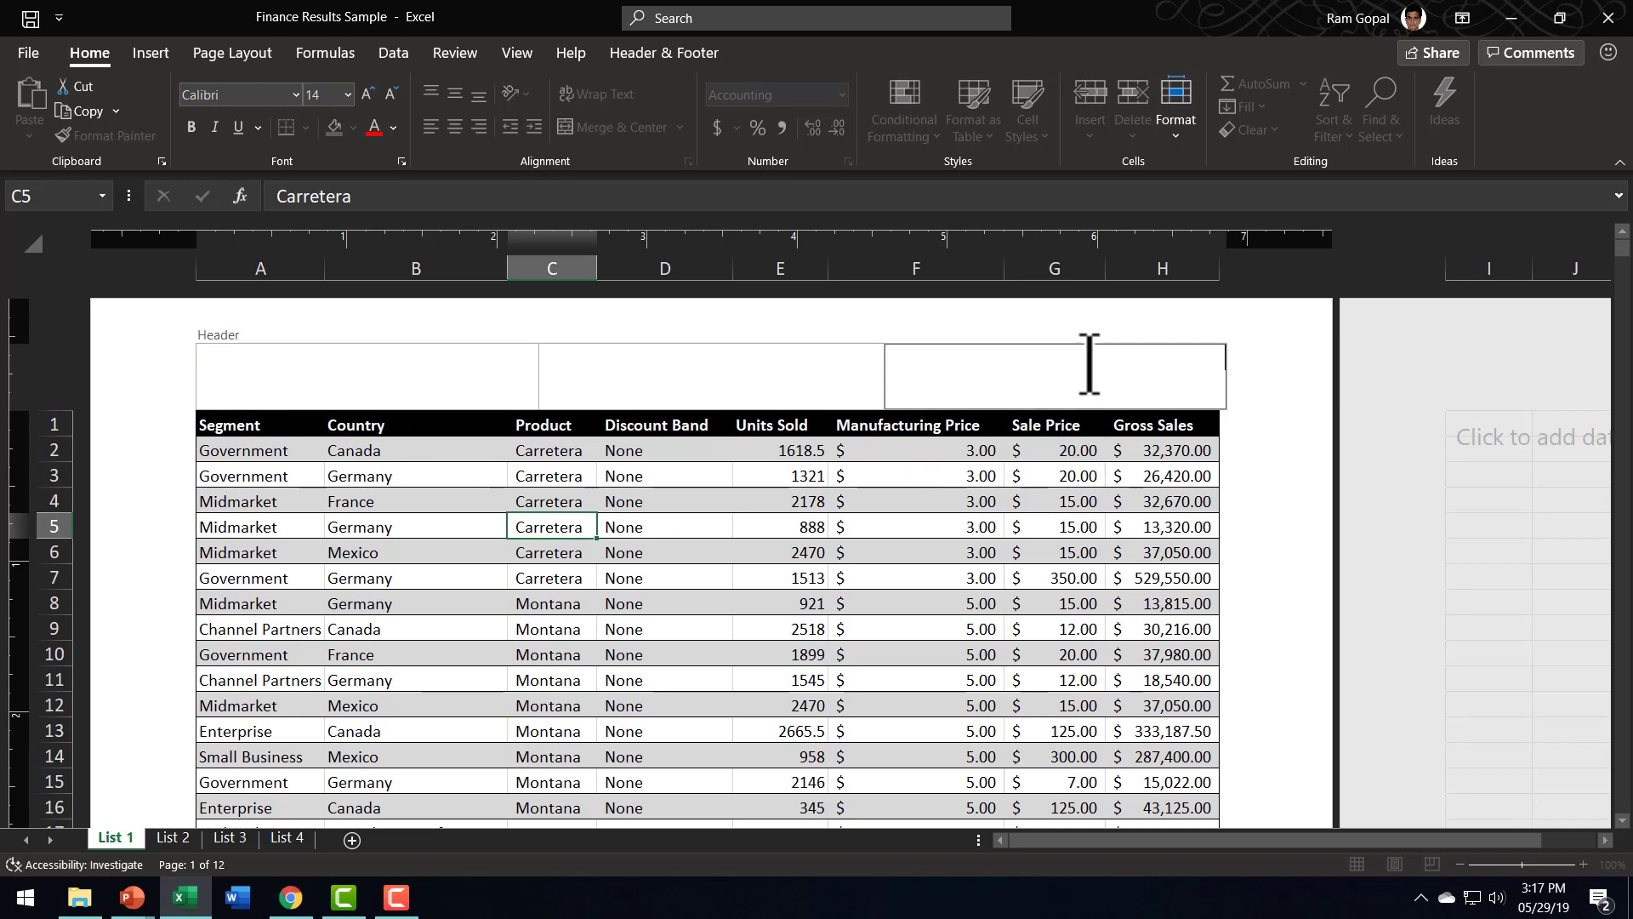
pyautogui.click(682, 582)
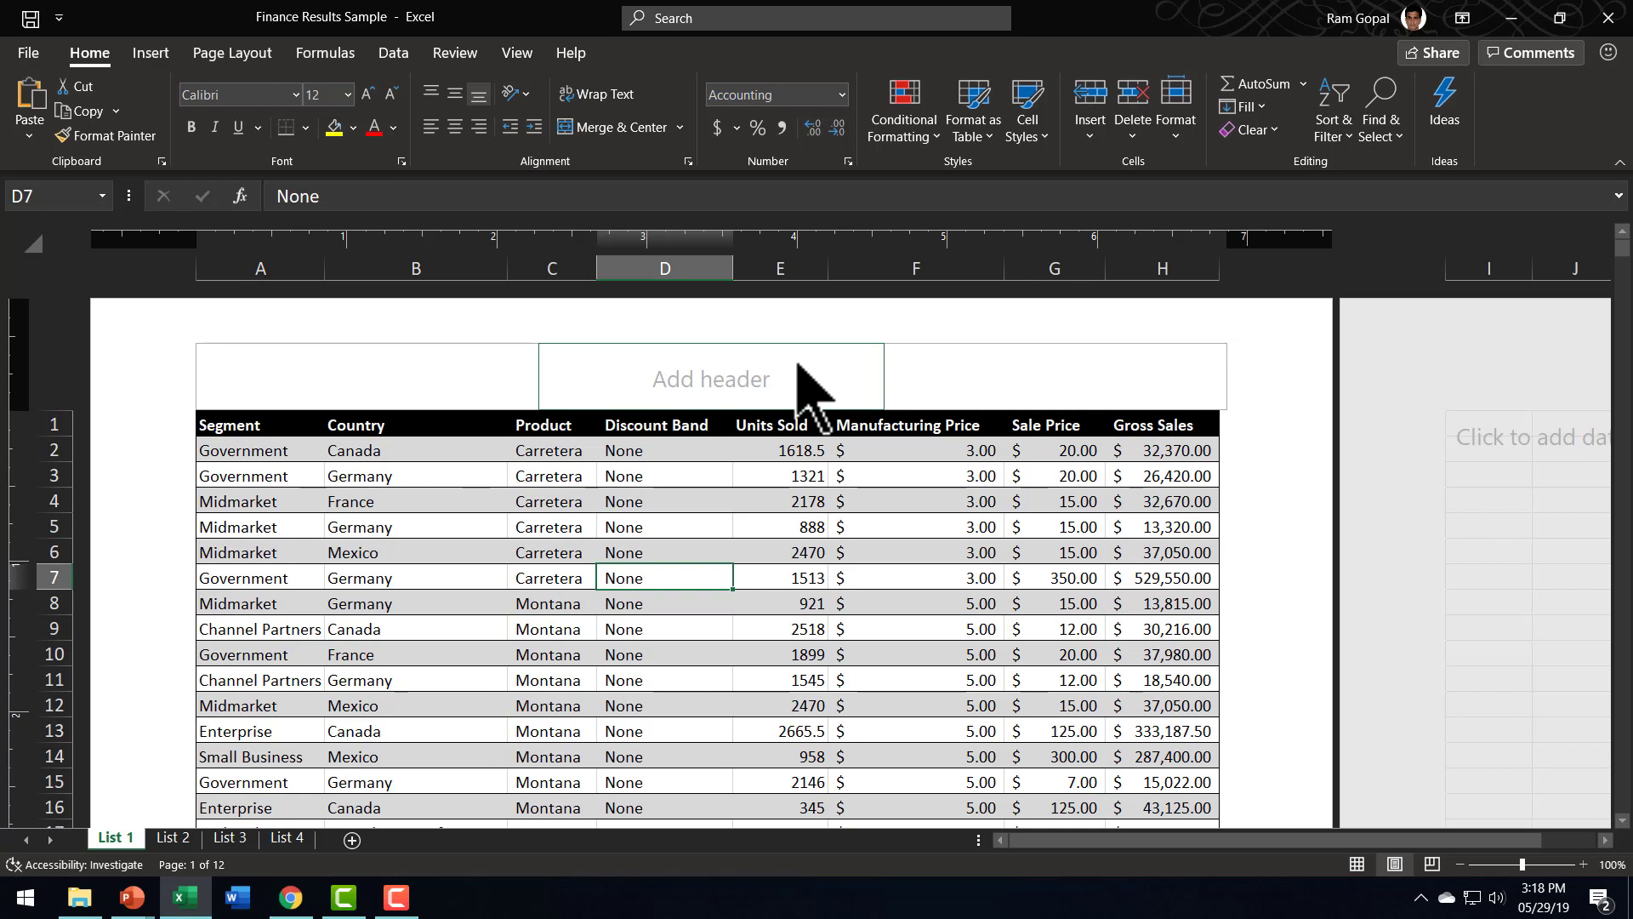
# Enable Different First Page for the header of the List 1 sheet
pyautogui.click(725, 379)
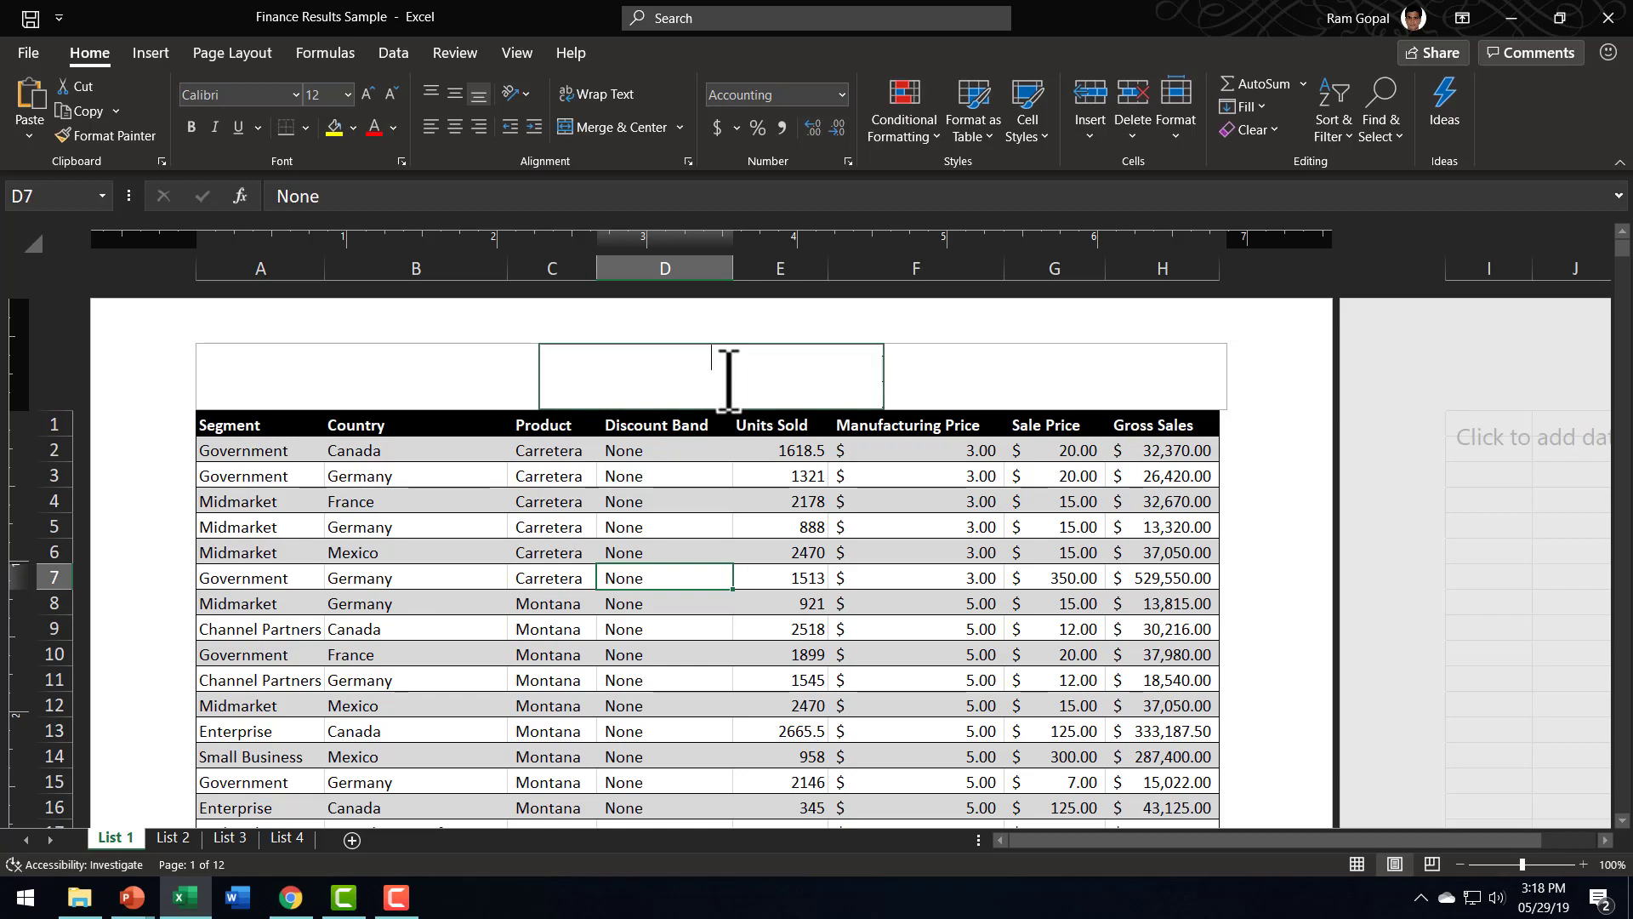
pyautogui.click(663, 58)
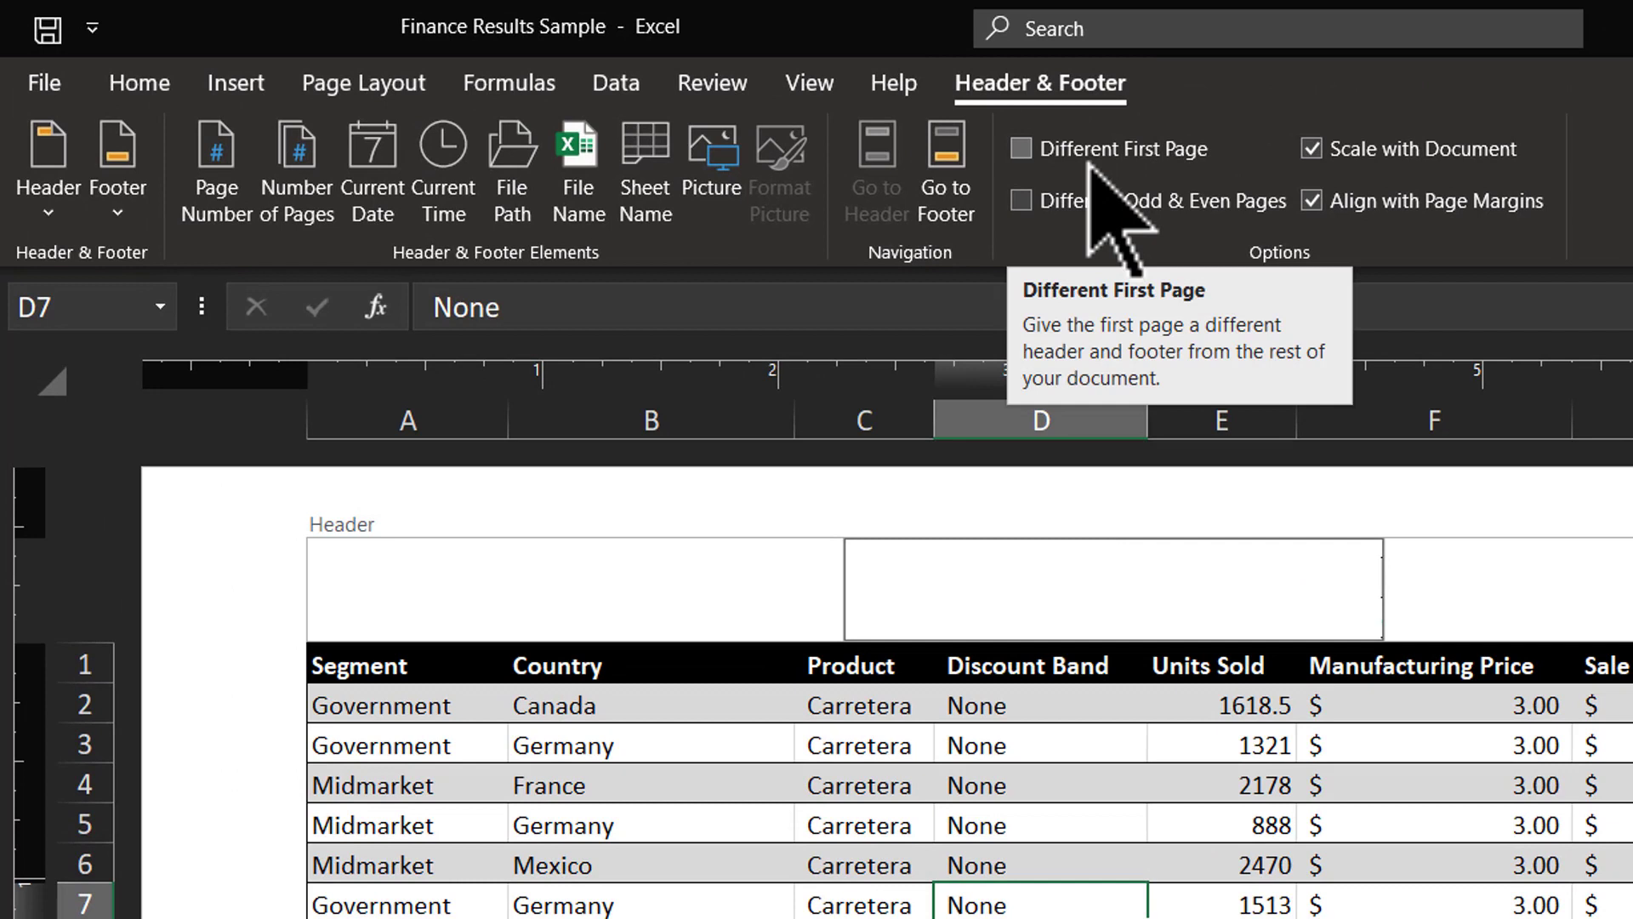
pyautogui.click(1021, 149)
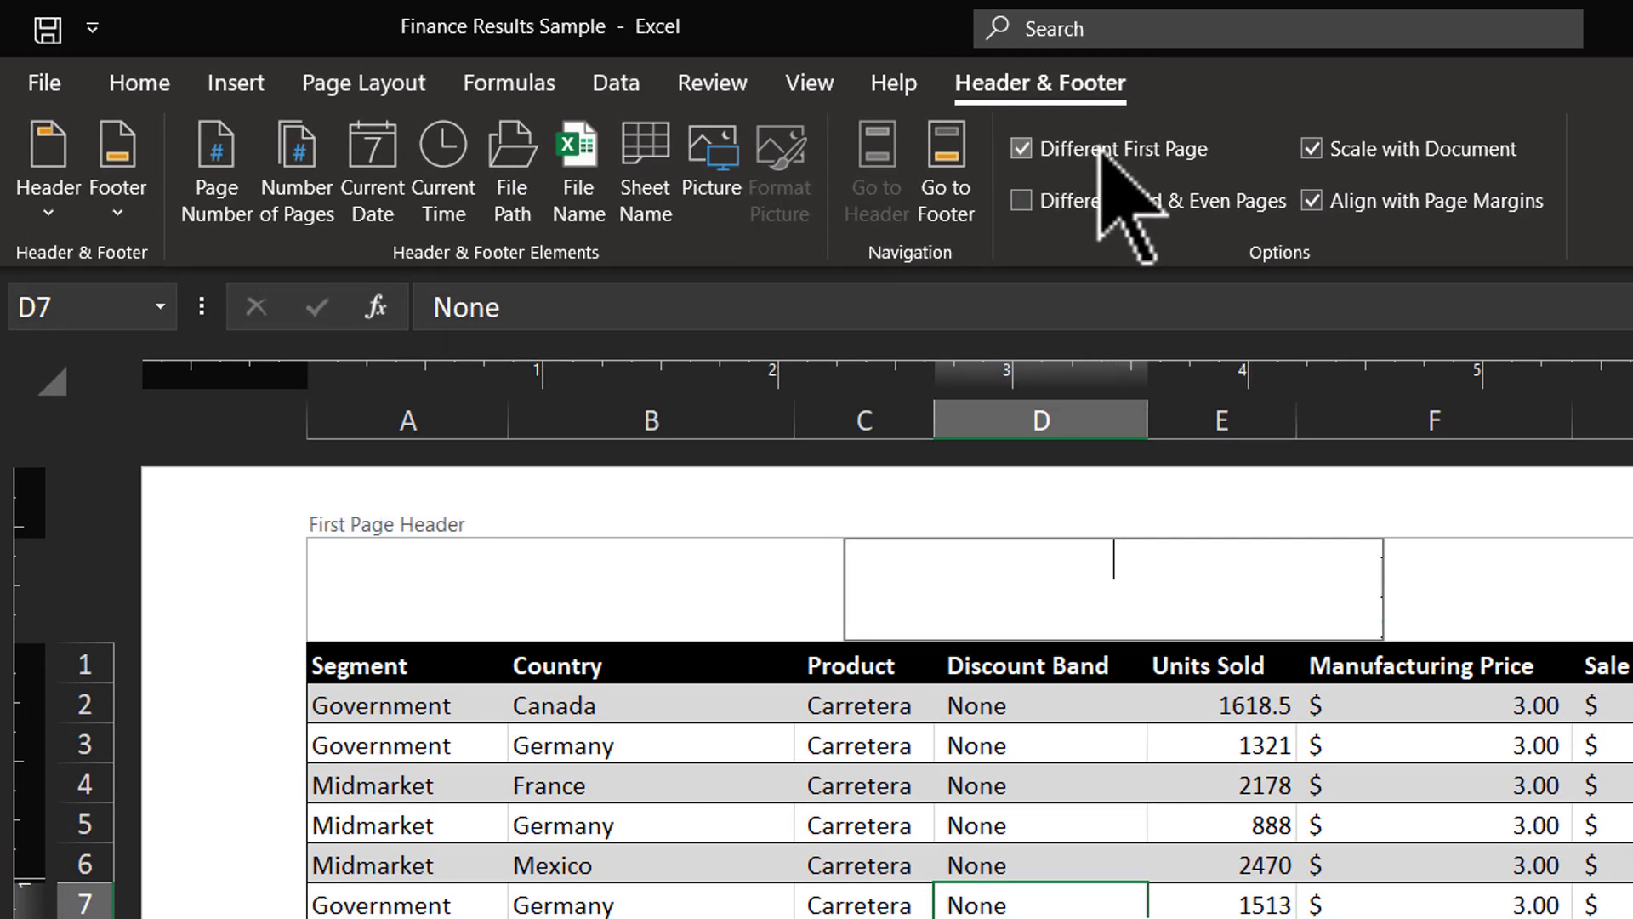
# Insert the picture file "Presentation Process Logo" from the Pictures folder into the center section of the first page header
pyautogui.click(1125, 584)
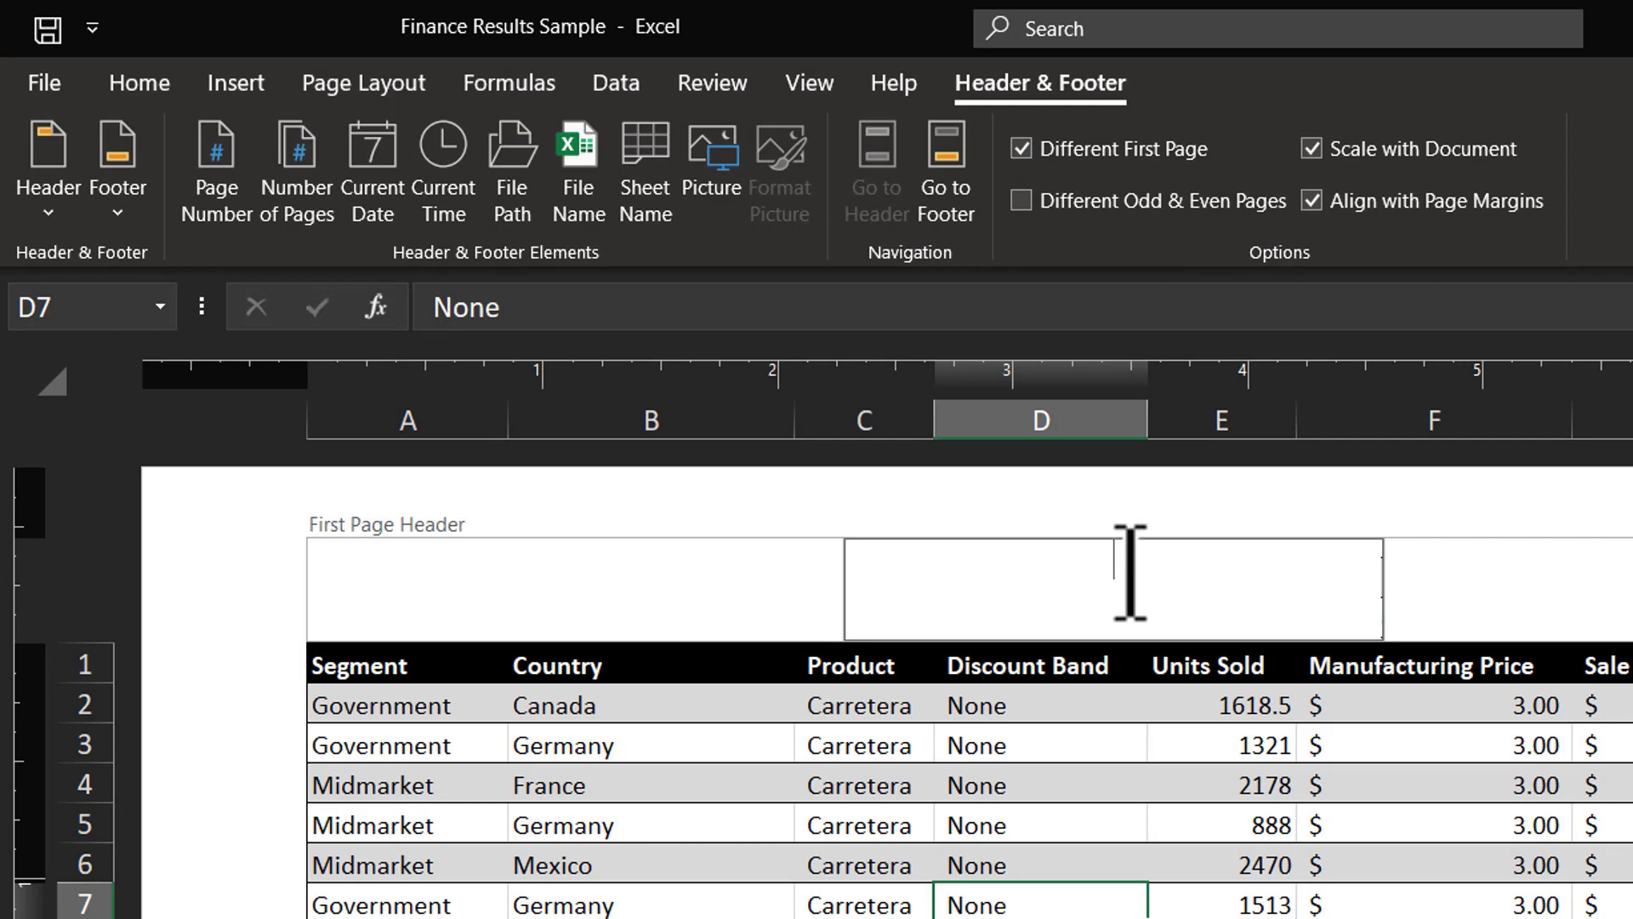
pyautogui.click(718, 204)
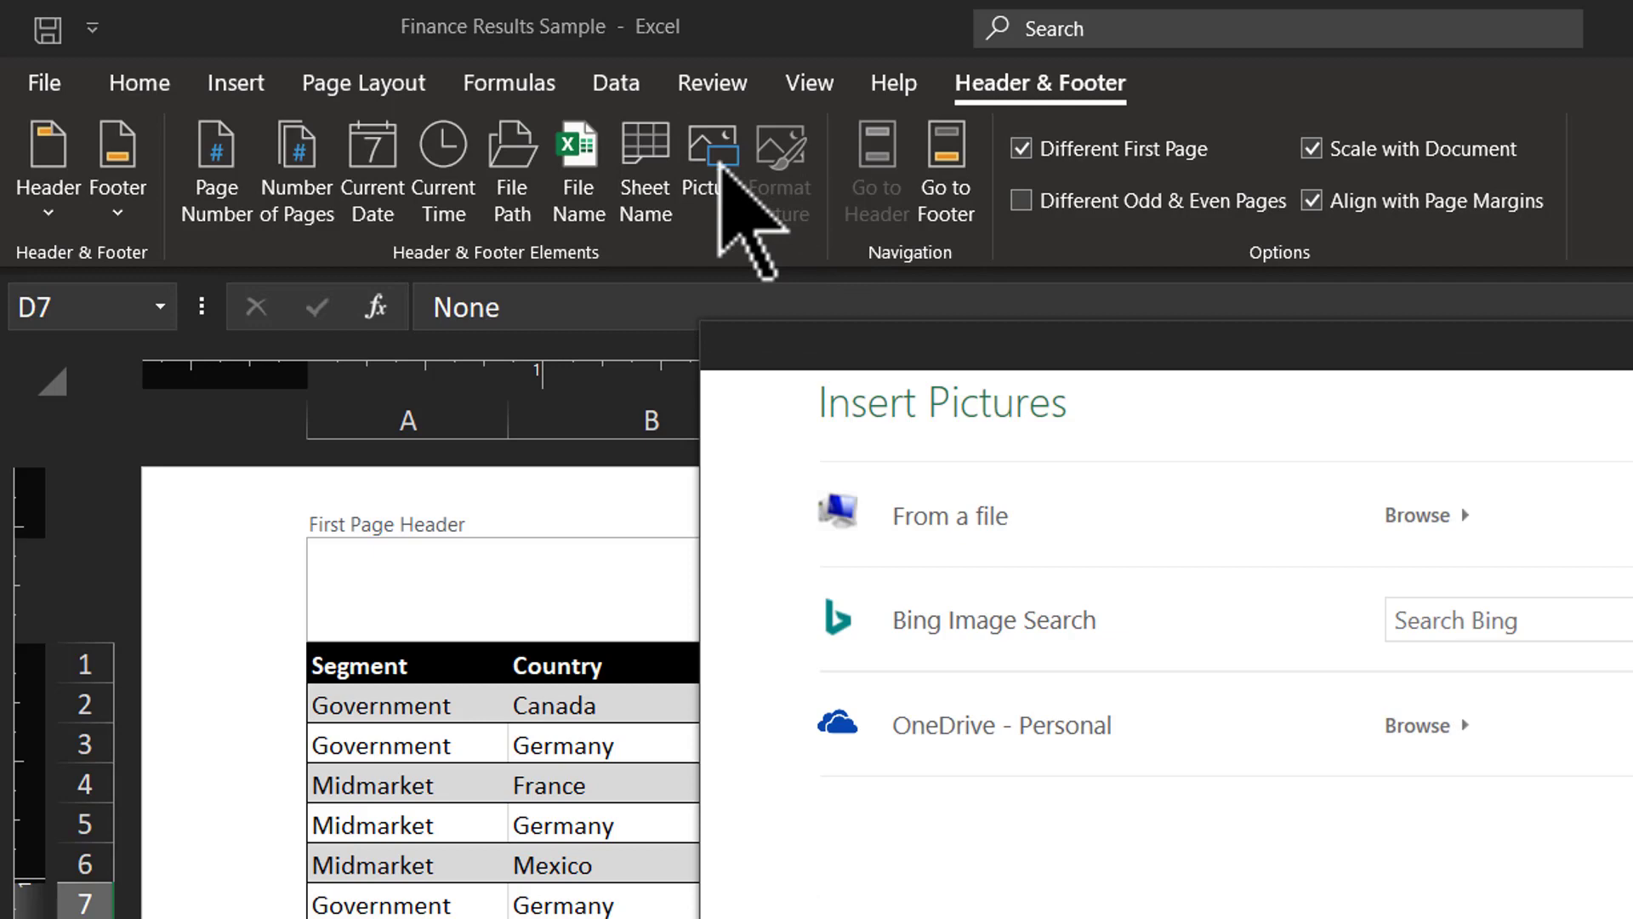
pyautogui.click(949, 519)
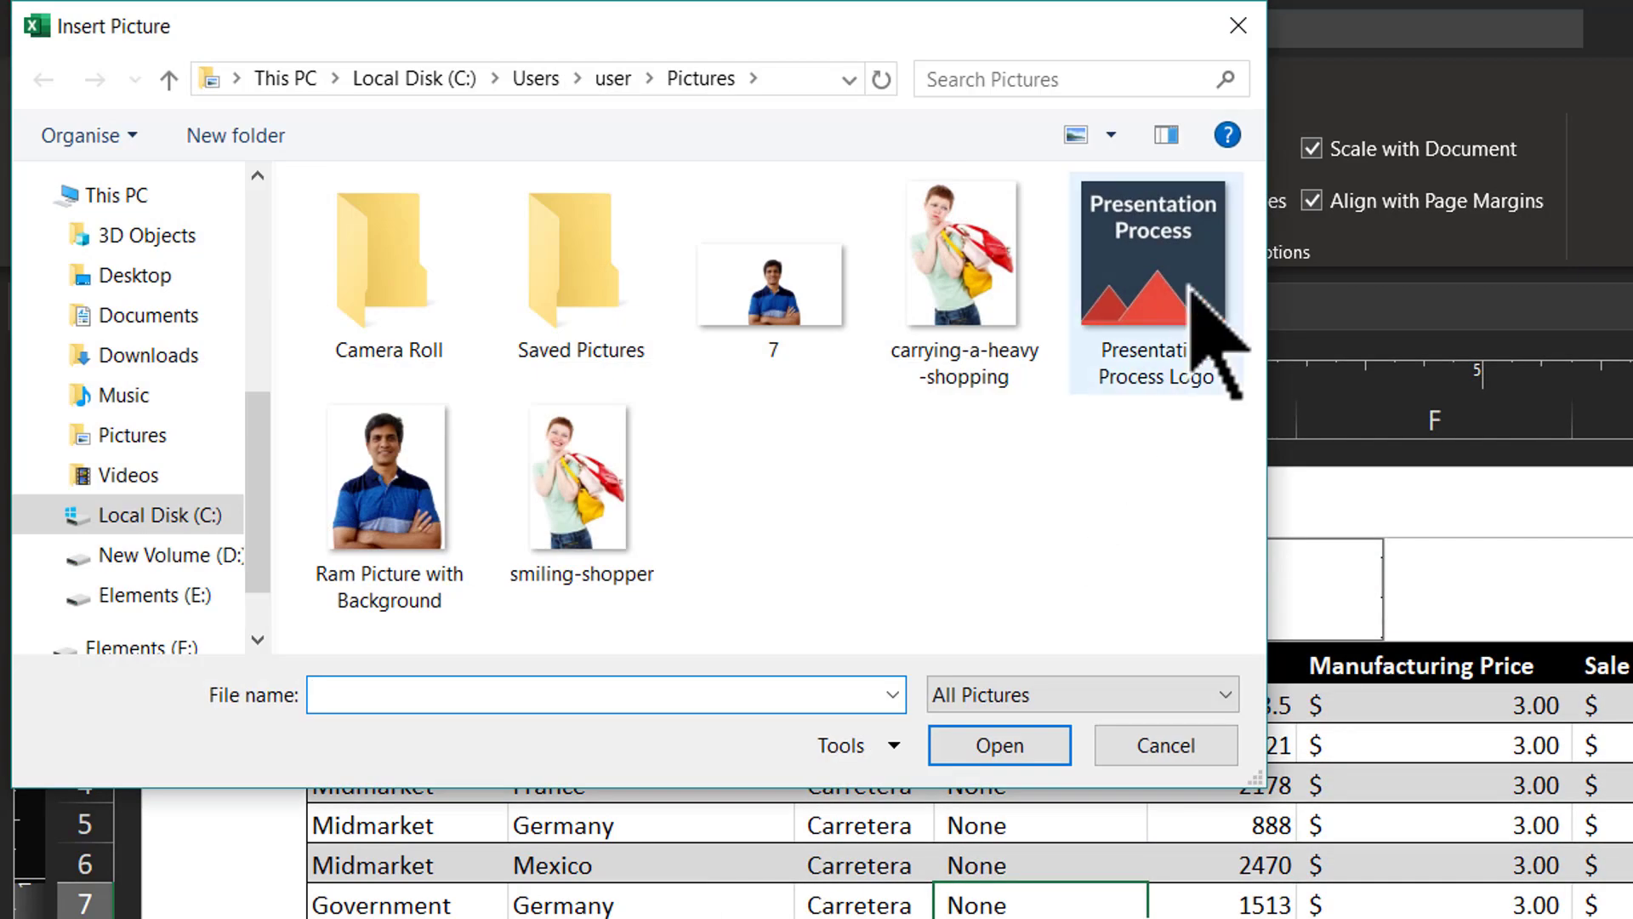
pyautogui.click(1184, 246)
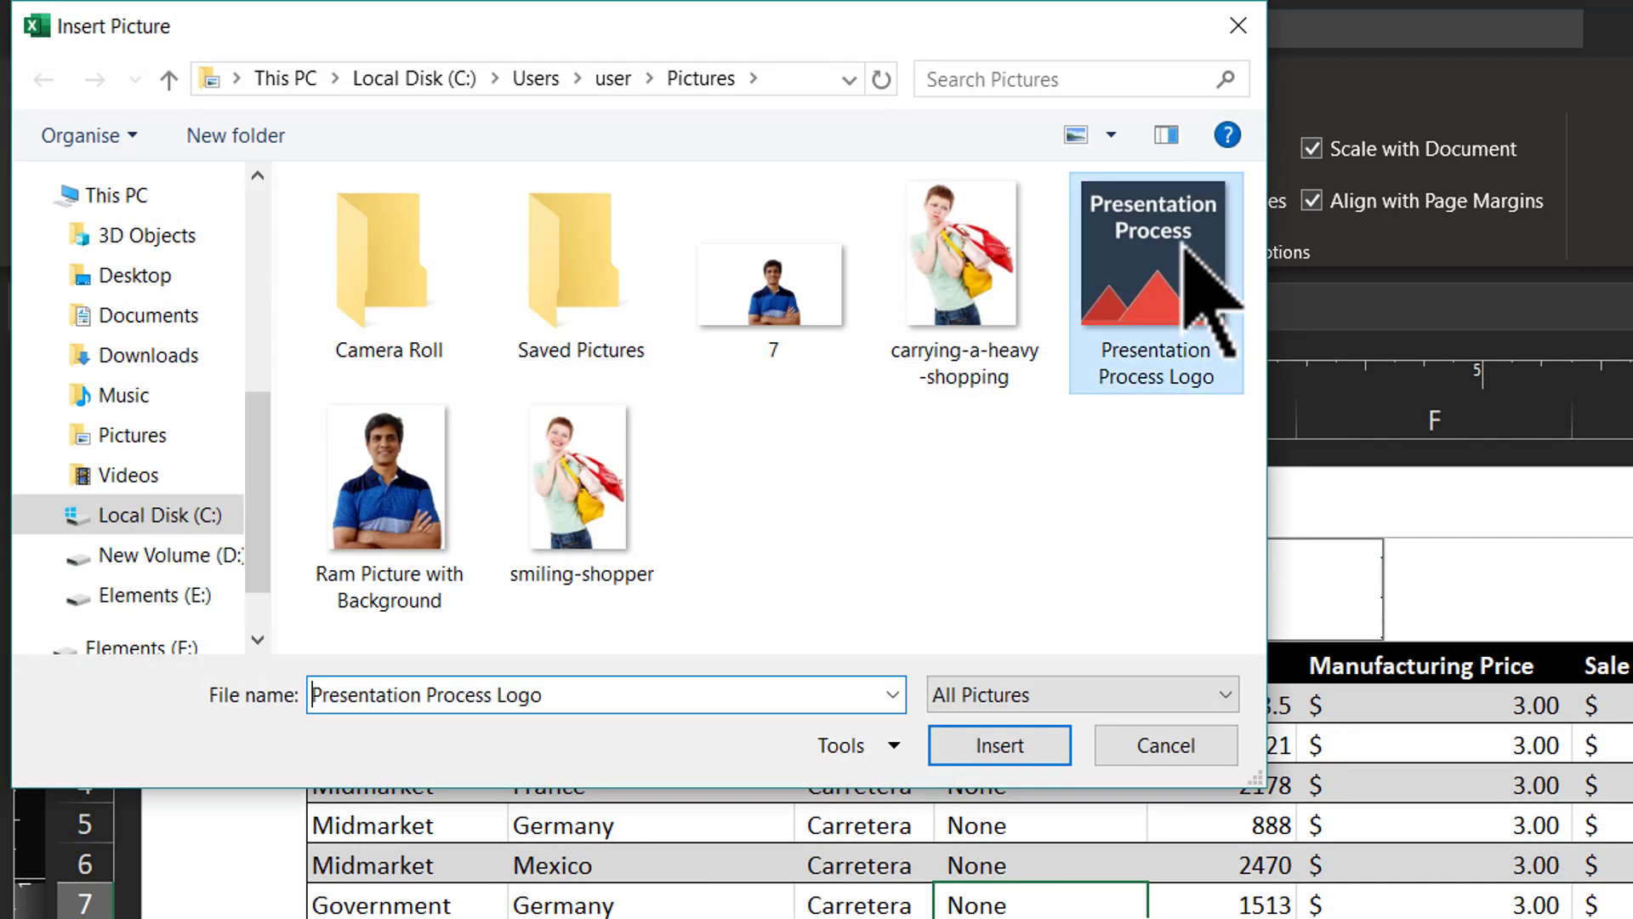
pyautogui.click(1003, 748)
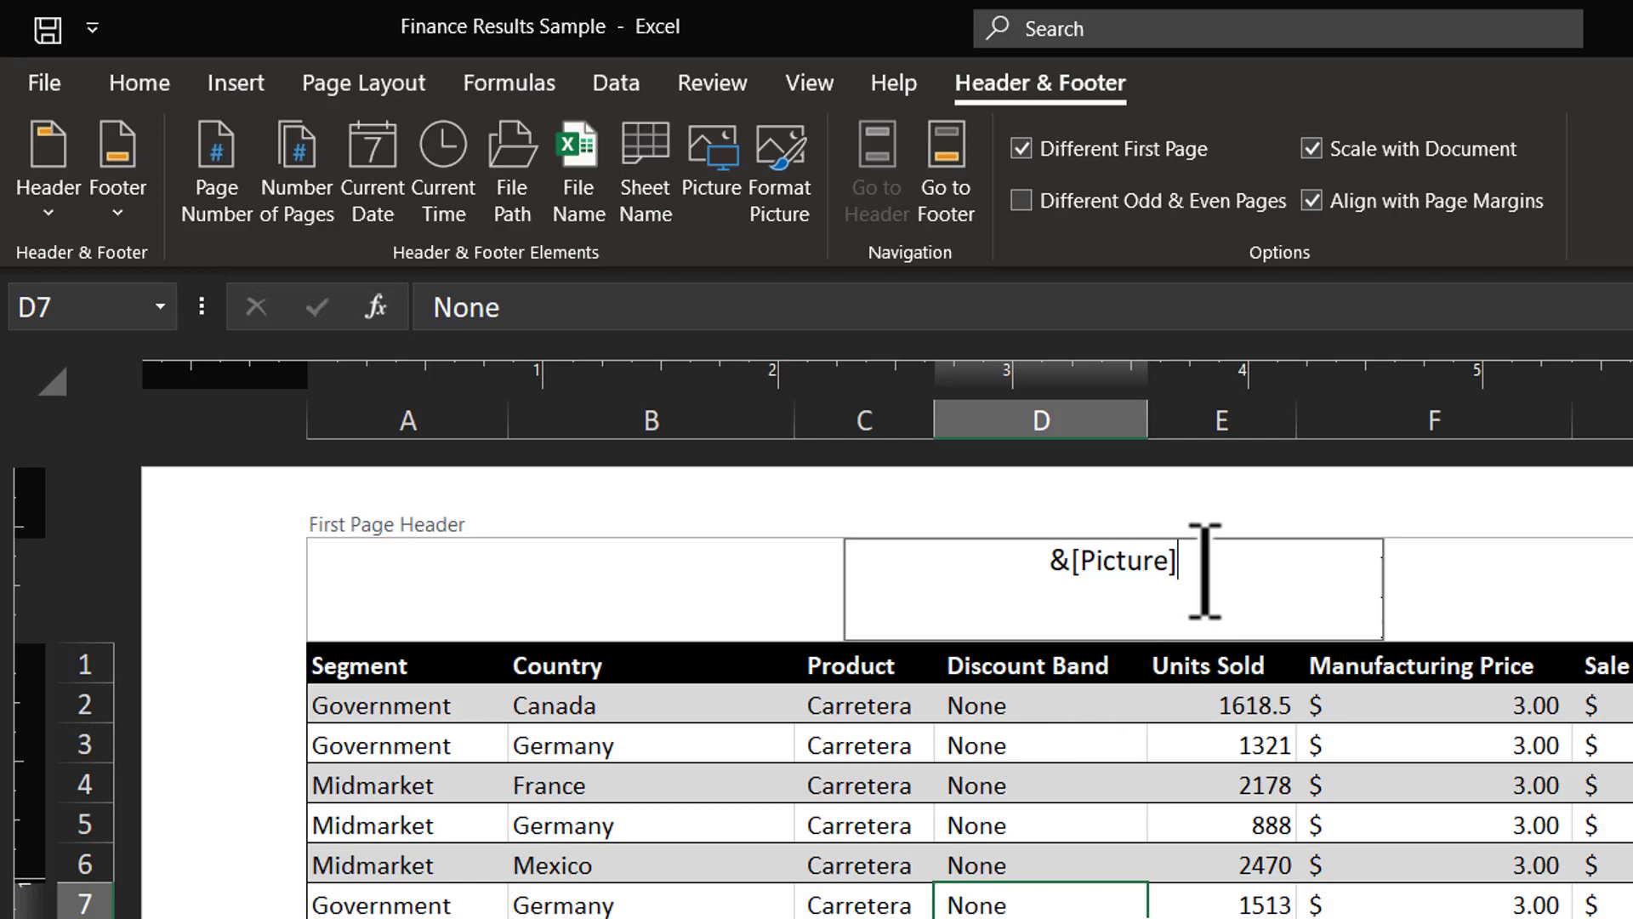
# Scale down the height of the first page header logo with the aspect ratio locked
pyautogui.click(779, 174)
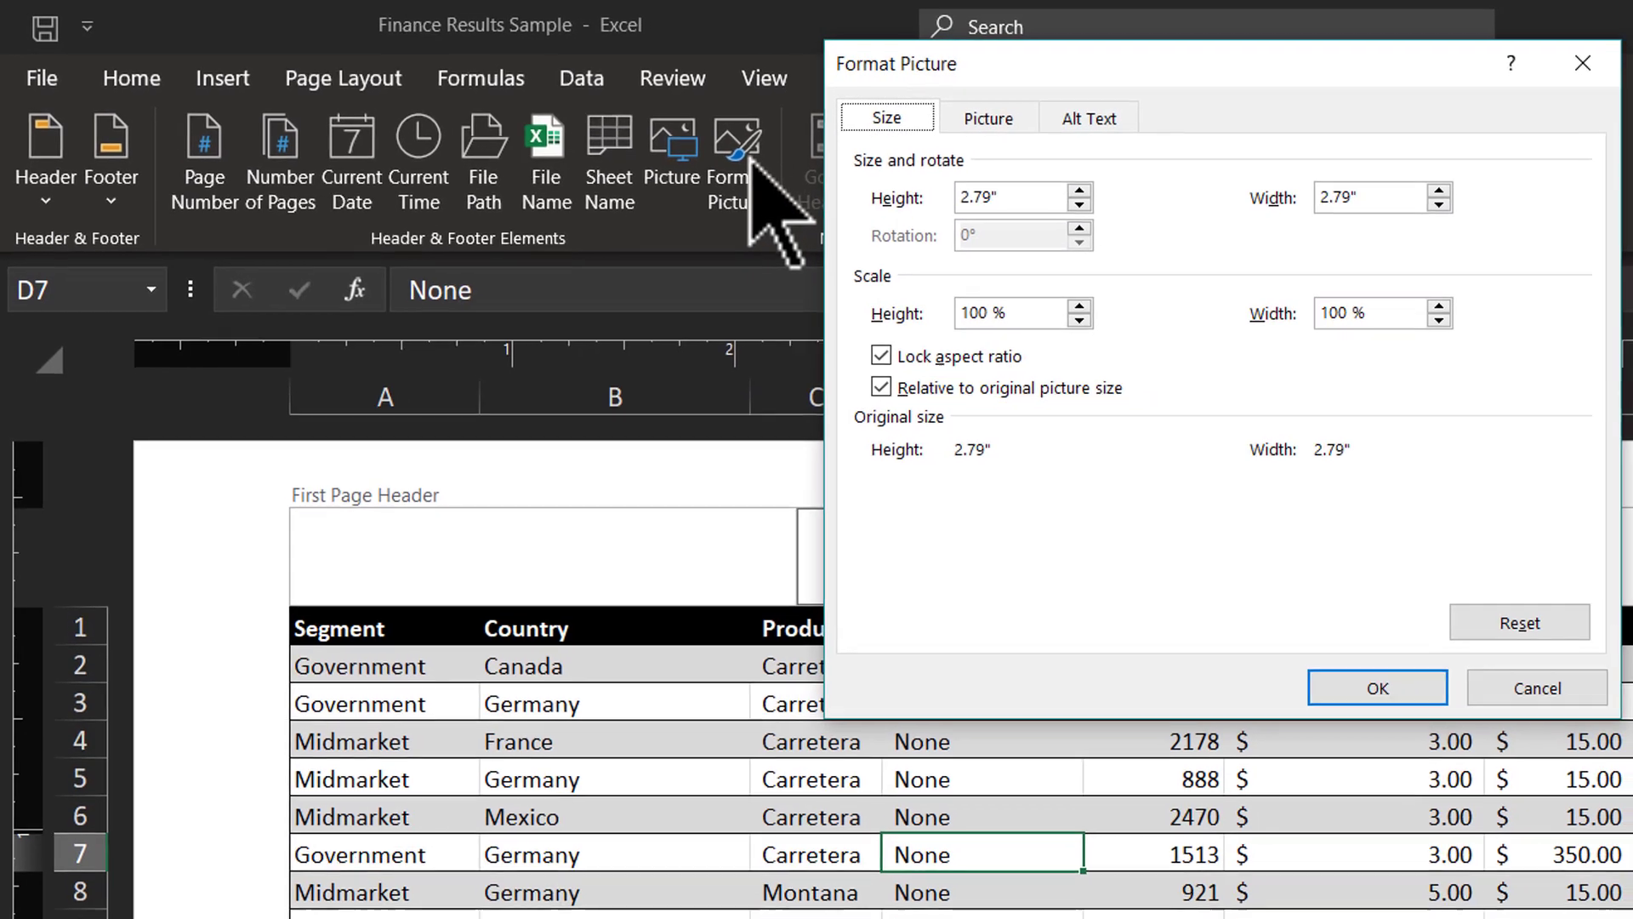
pyautogui.moveTo(1029, 316); pyautogui.dragTo(913, 315)
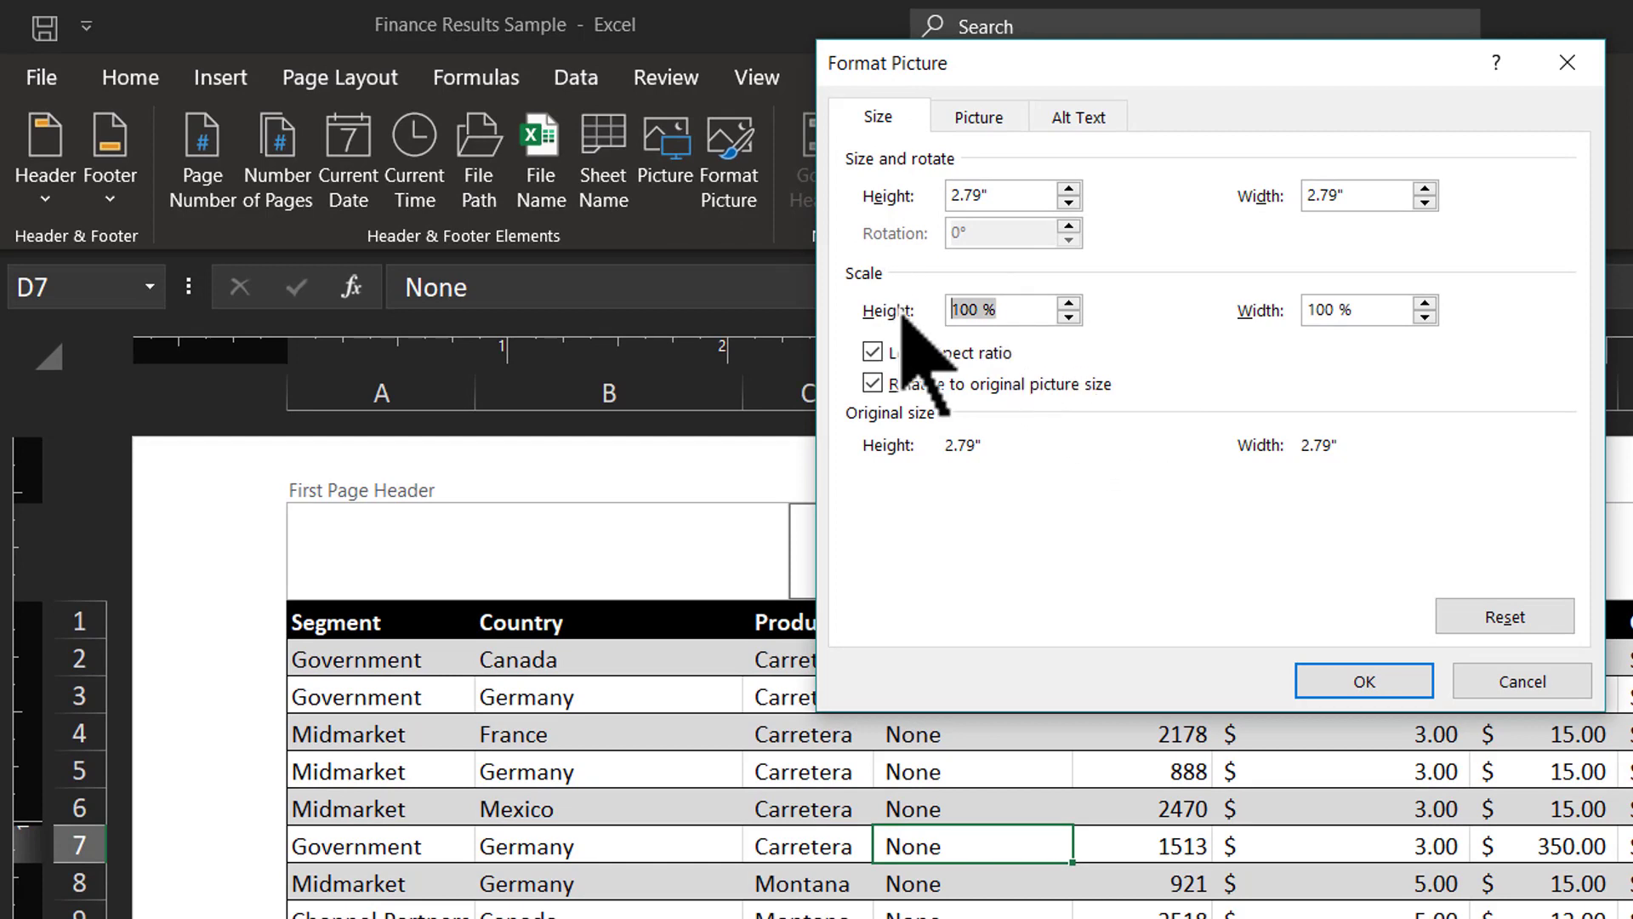
pyautogui.press('Return')
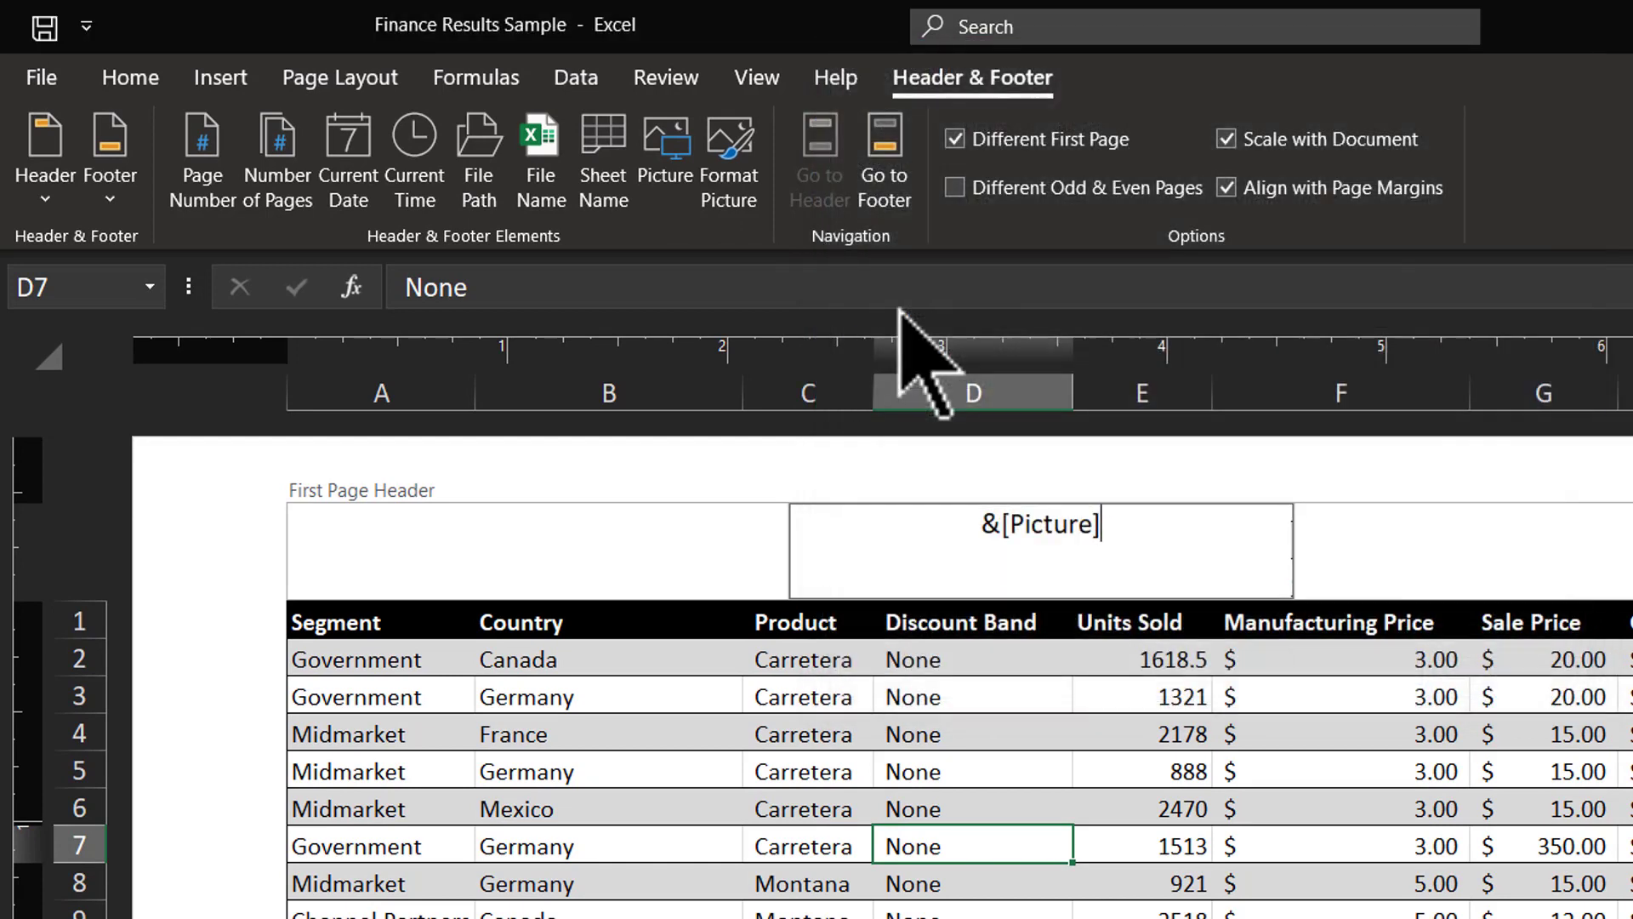
pyautogui.click(671, 768)
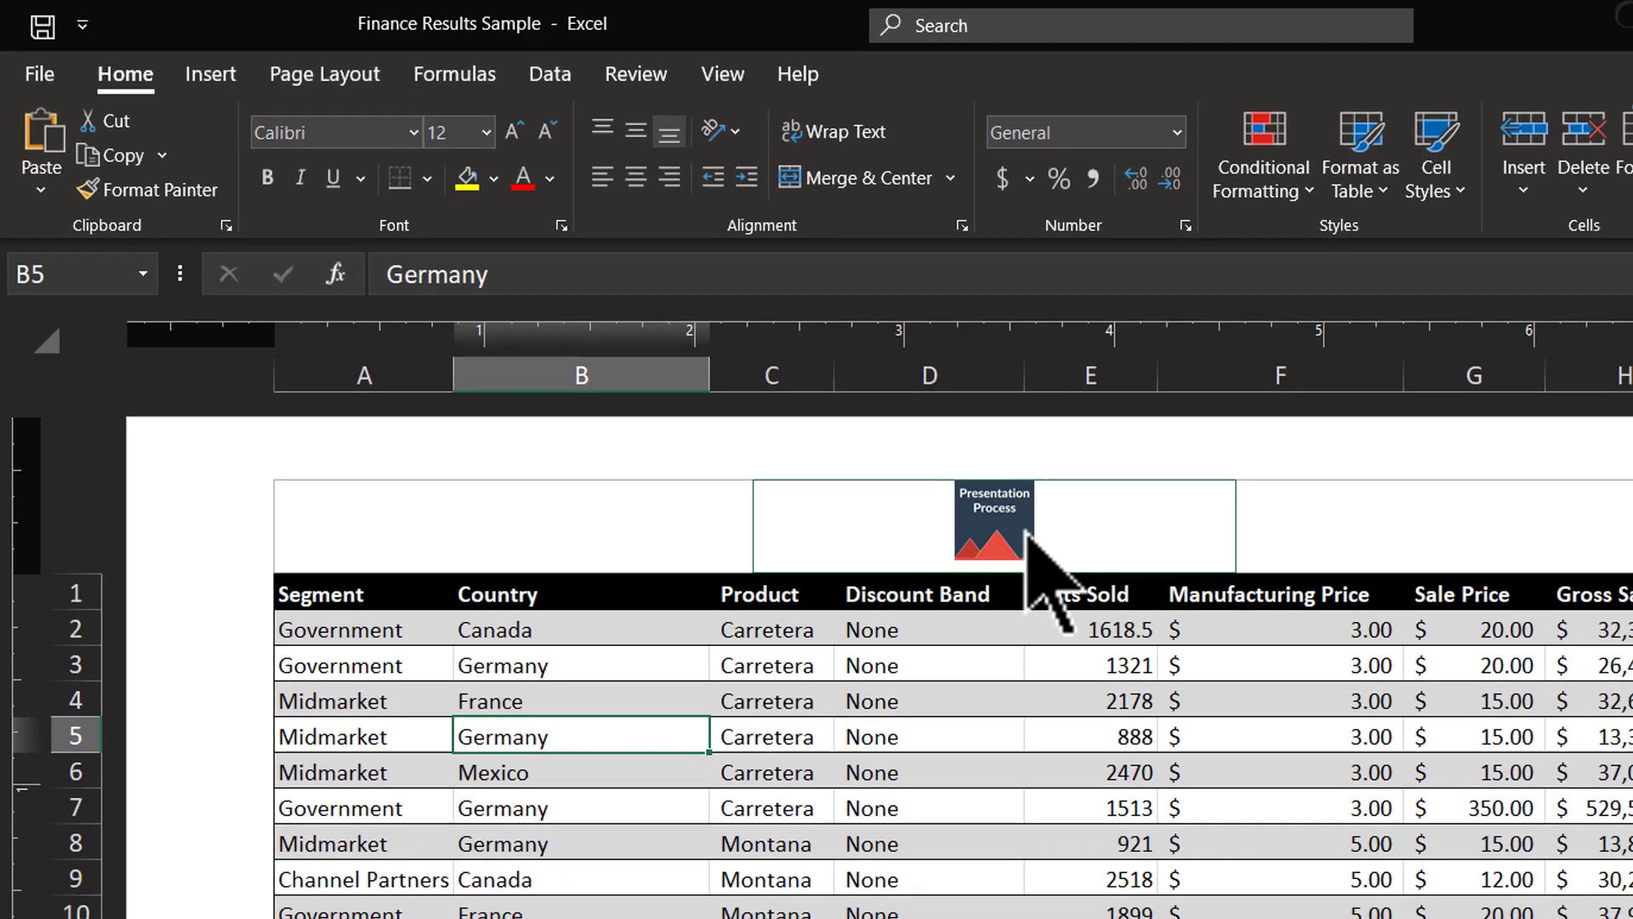
# Add the Current Date and, on a new line below it, the Current Time to the left section of the first page header
pyautogui.scroll(-20, 995, 631)
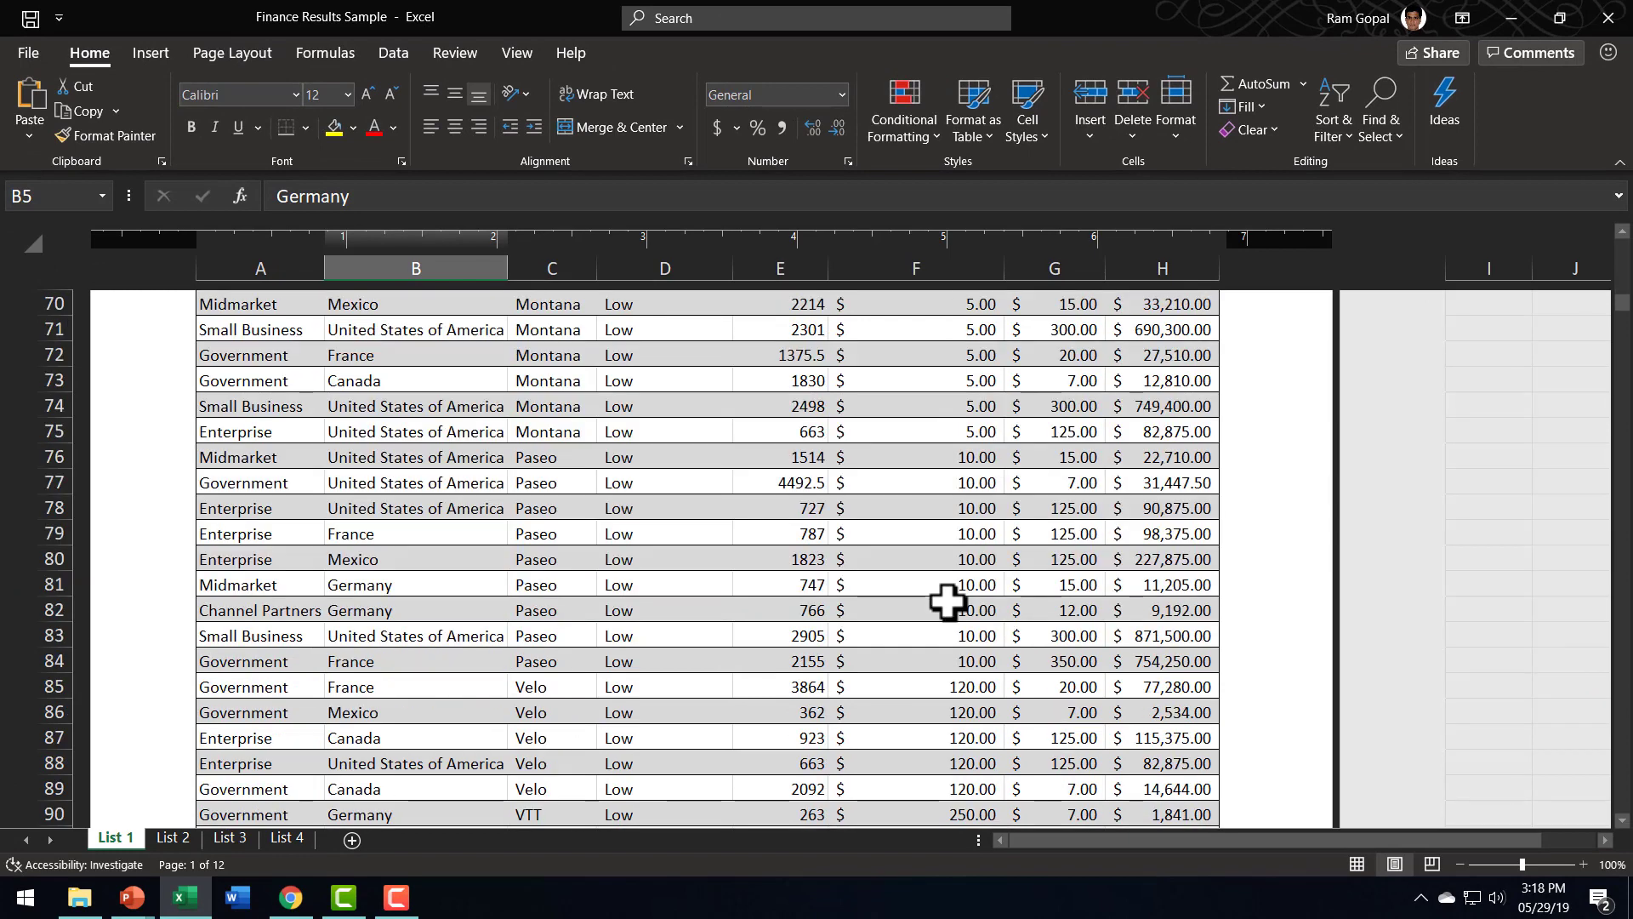
pyautogui.scroll(4, 946, 603)
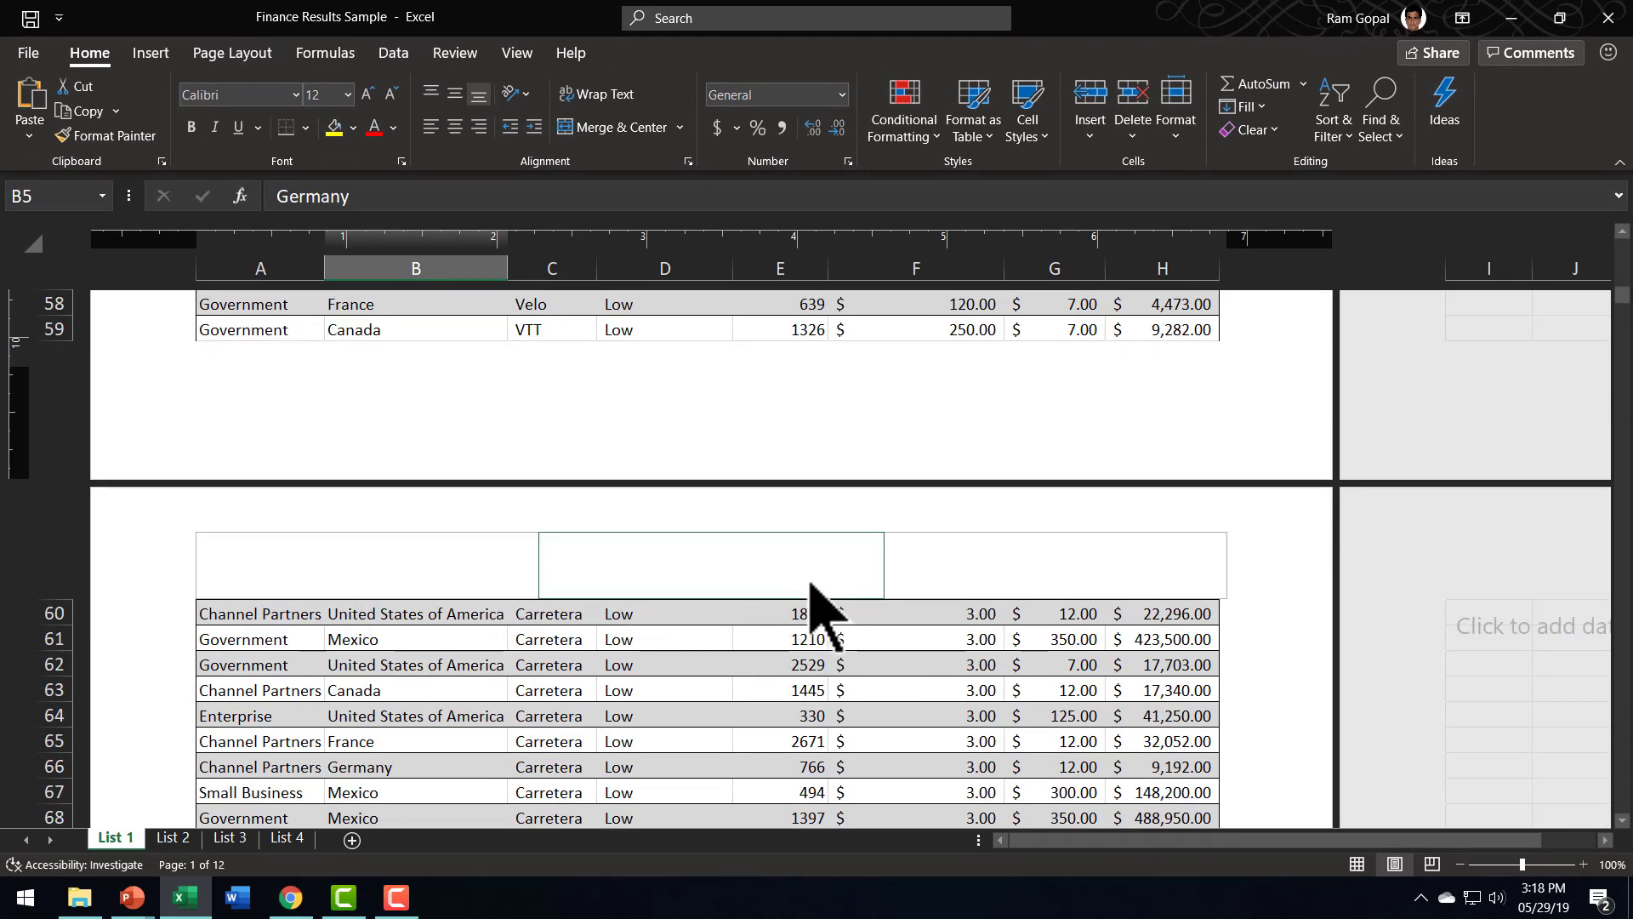
pyautogui.scroll(15, 809, 595)
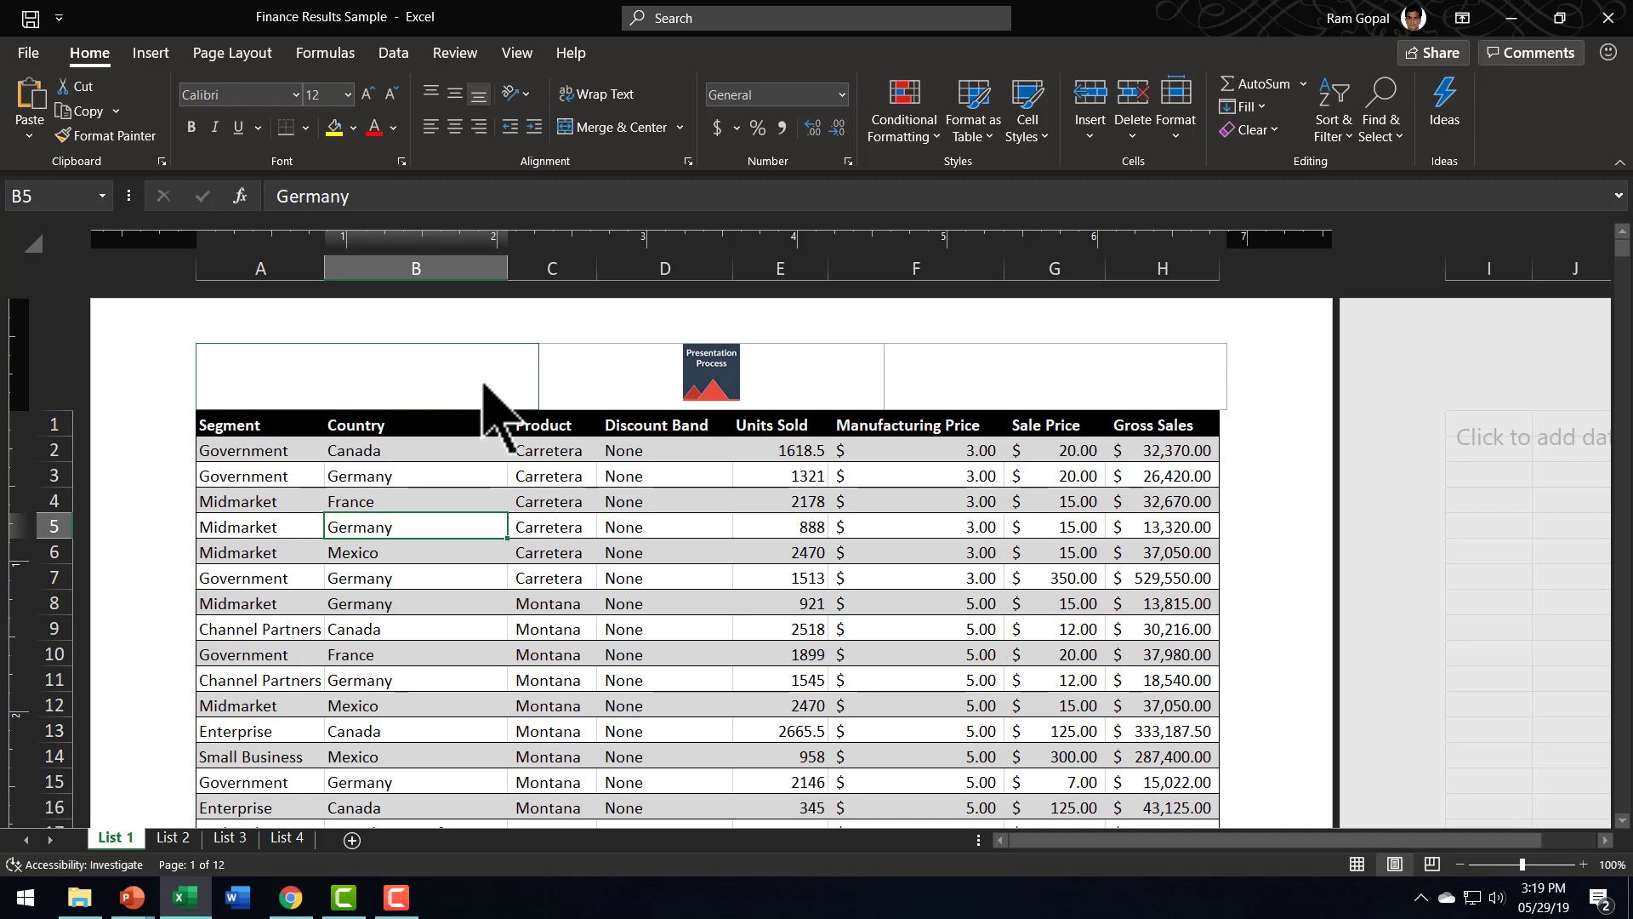
pyautogui.click(355, 370)
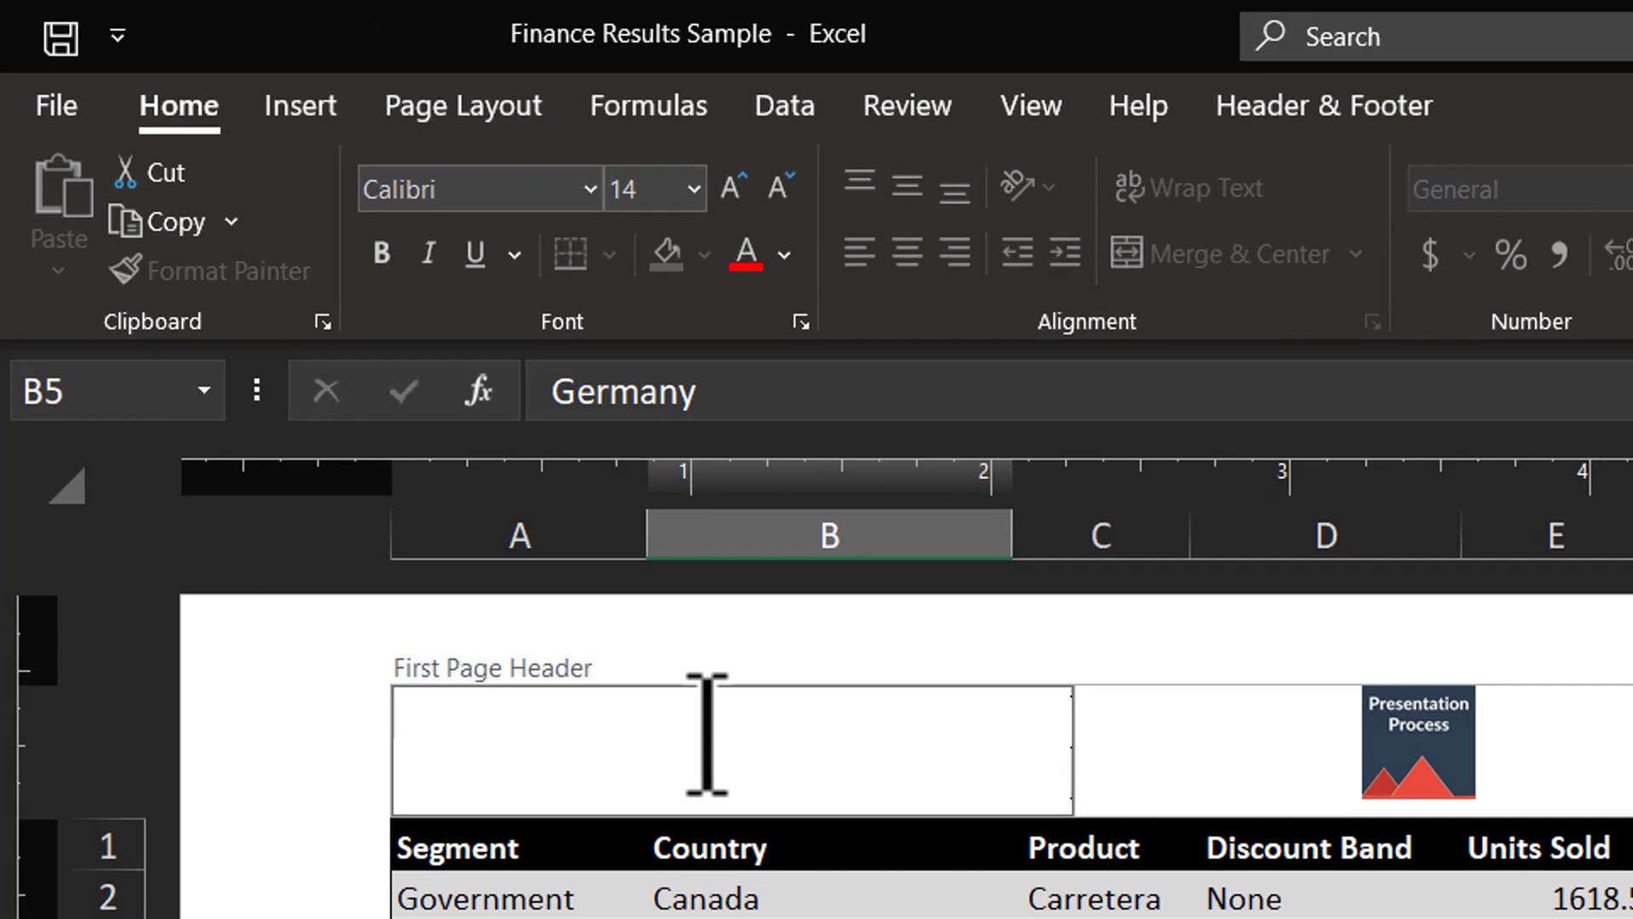
pyautogui.click(1320, 106)
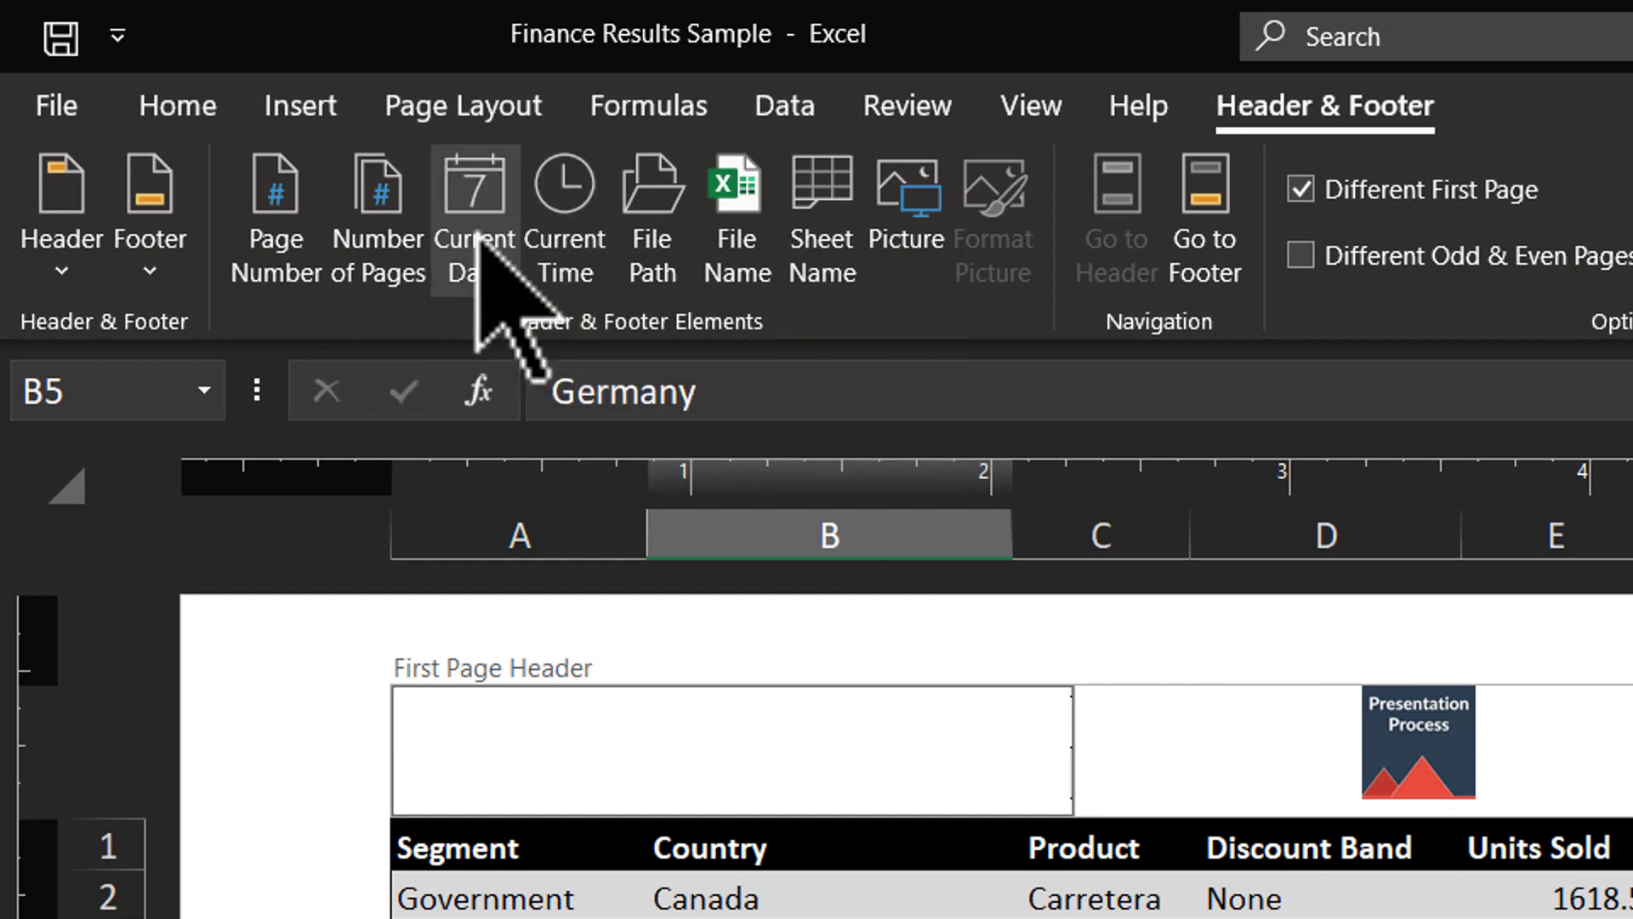
pyautogui.click(478, 201)
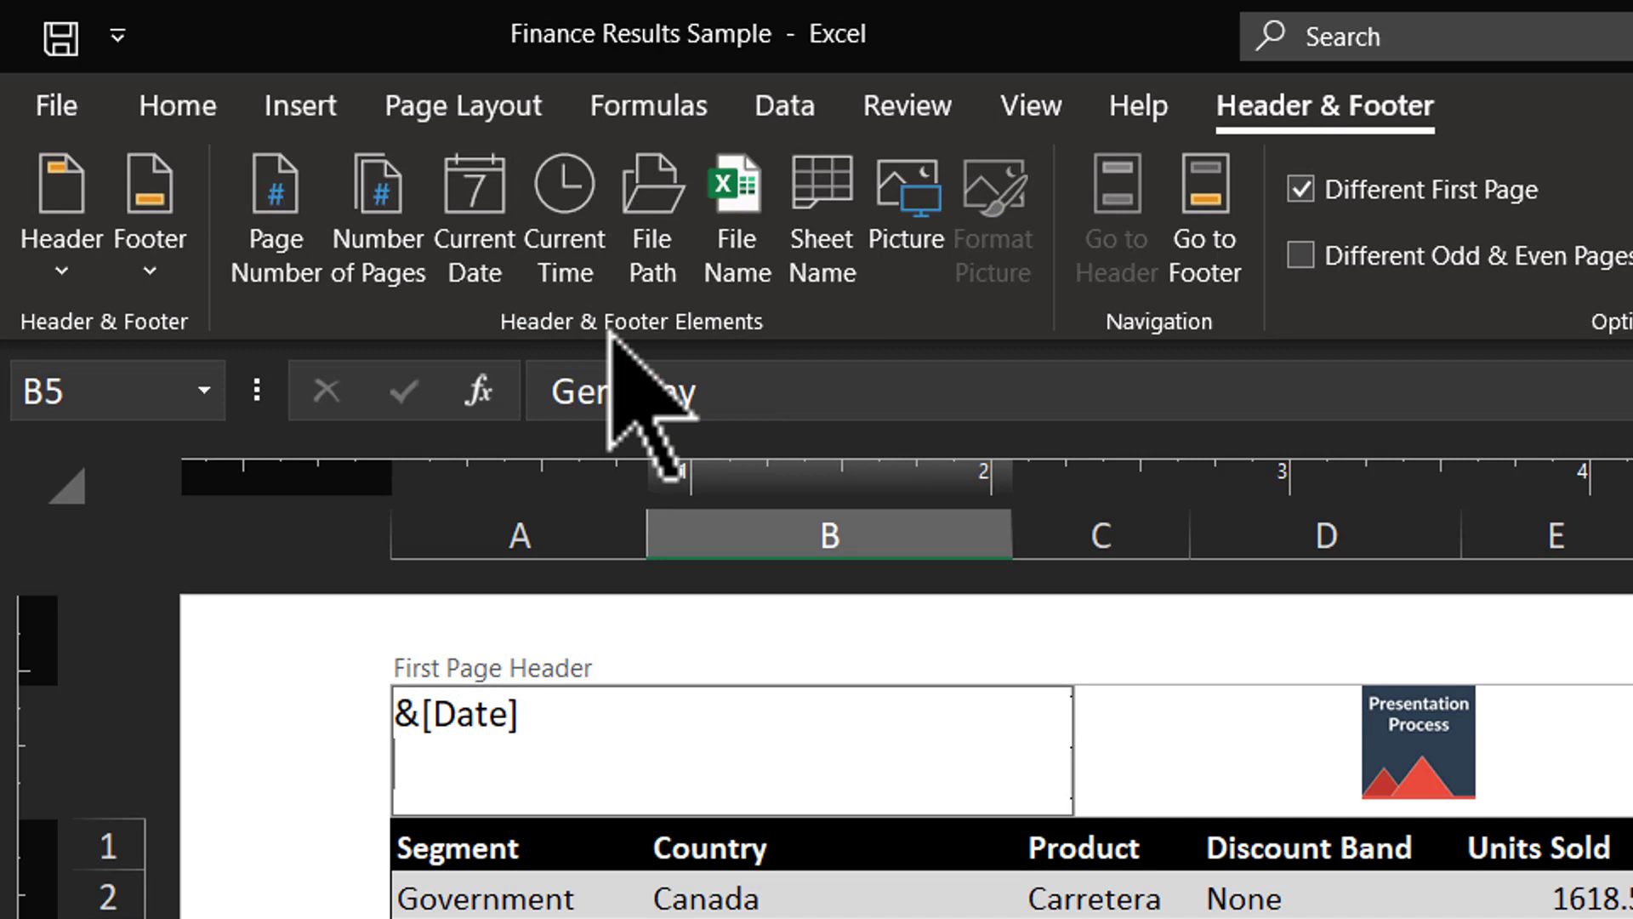
pyautogui.click(564, 199)
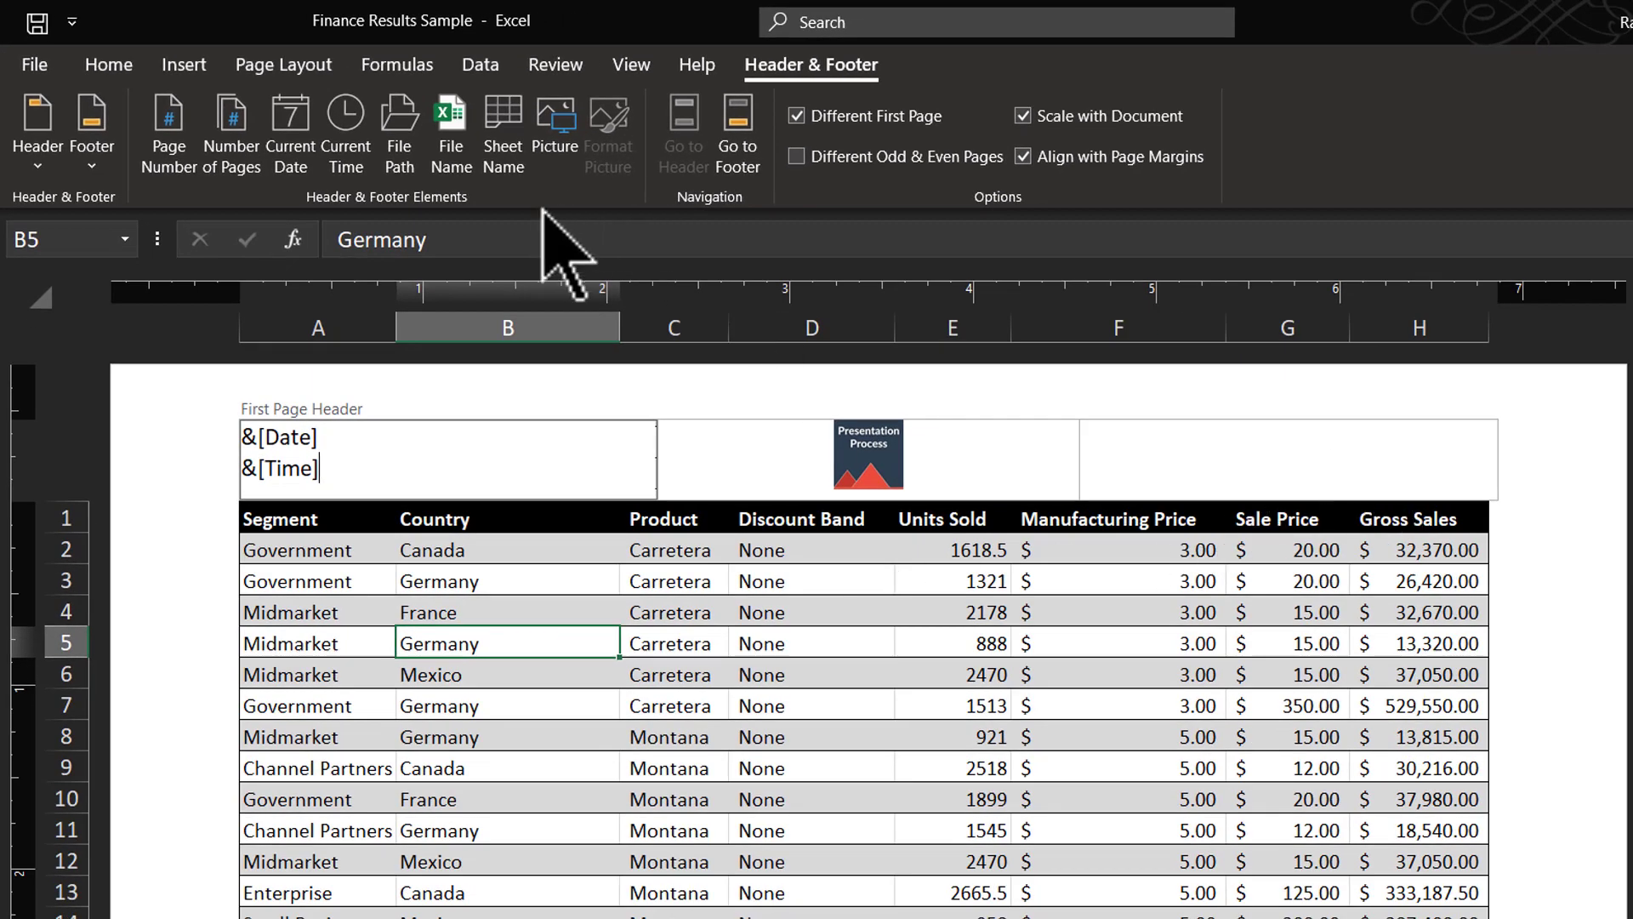
# Add the Sheet Name element to the right section of the first page header
pyautogui.click(1327, 459)
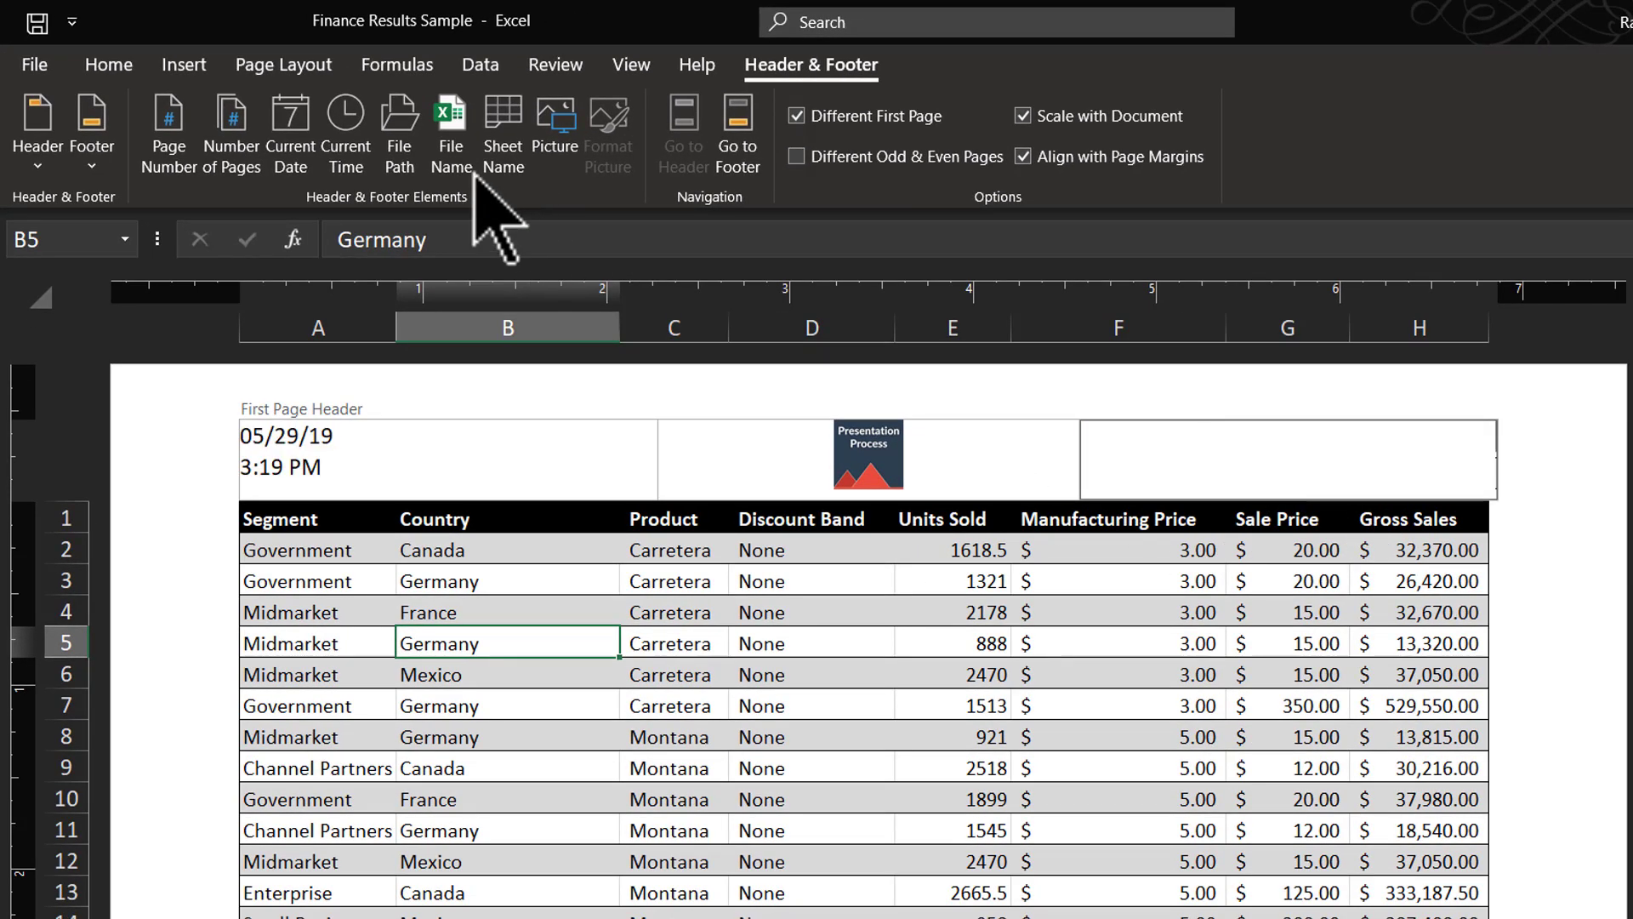
pyautogui.click(511, 144)
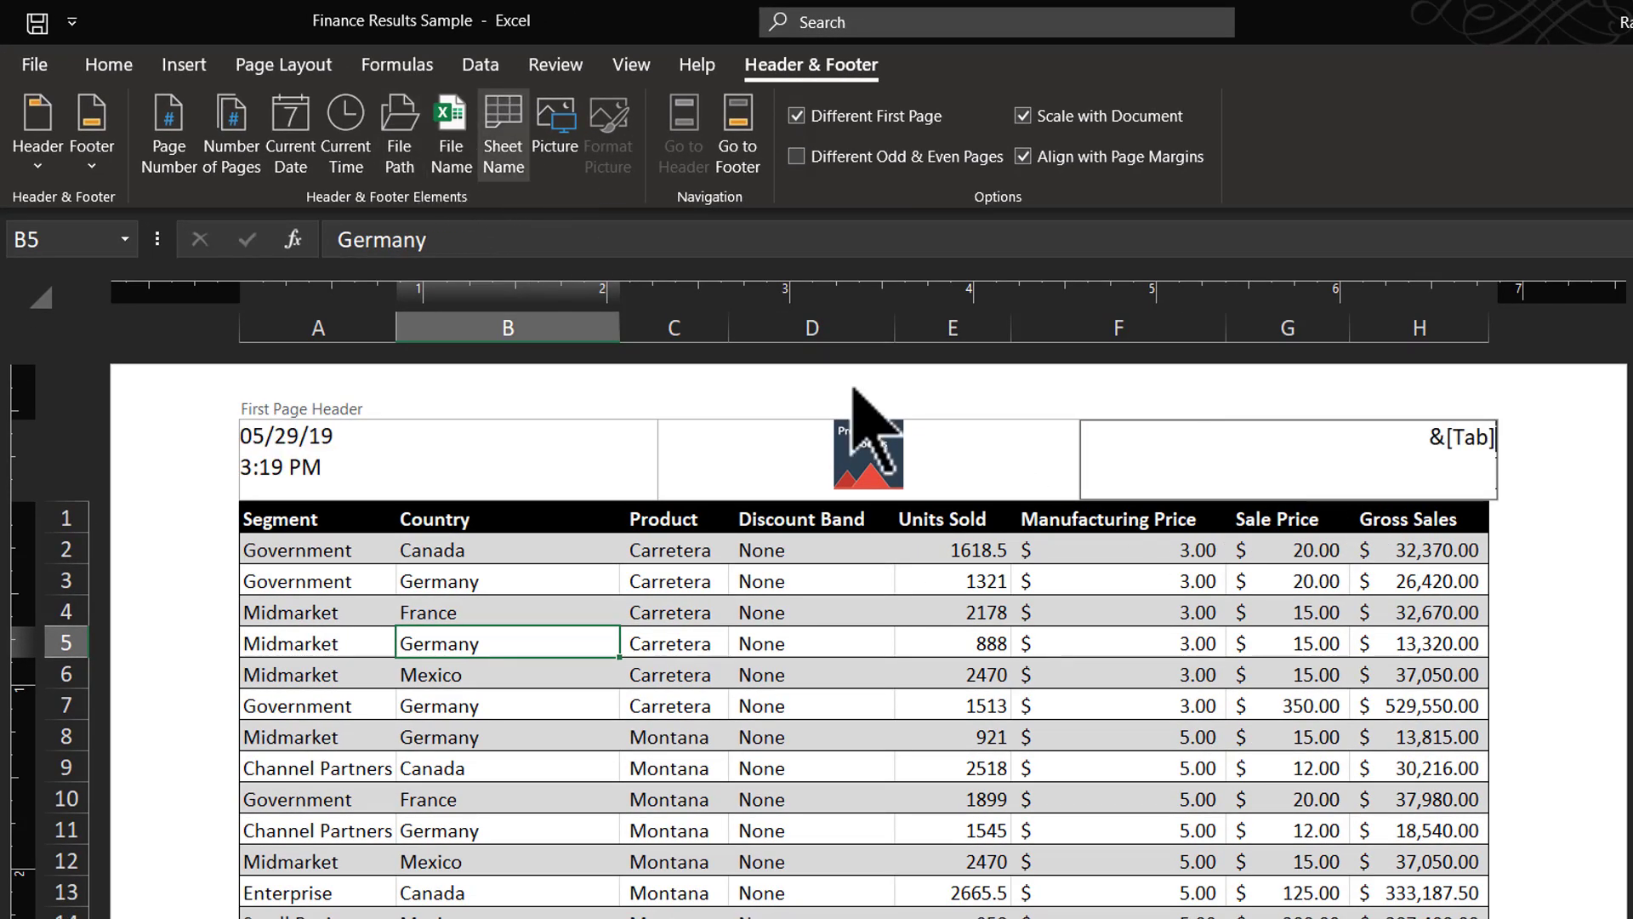
pyautogui.click(1063, 672)
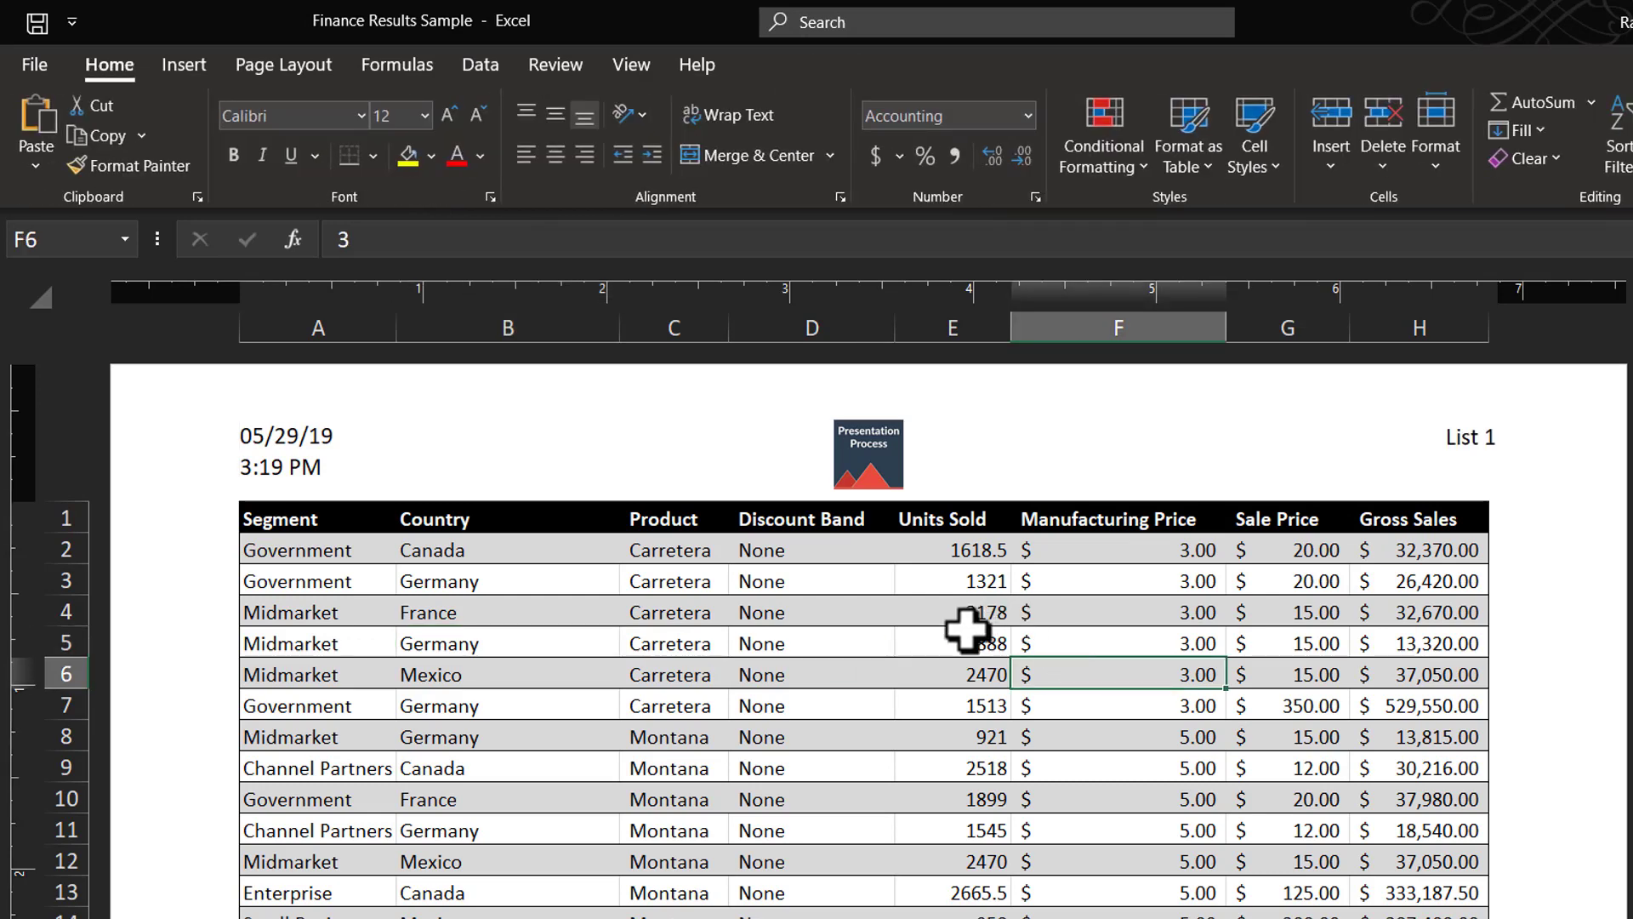
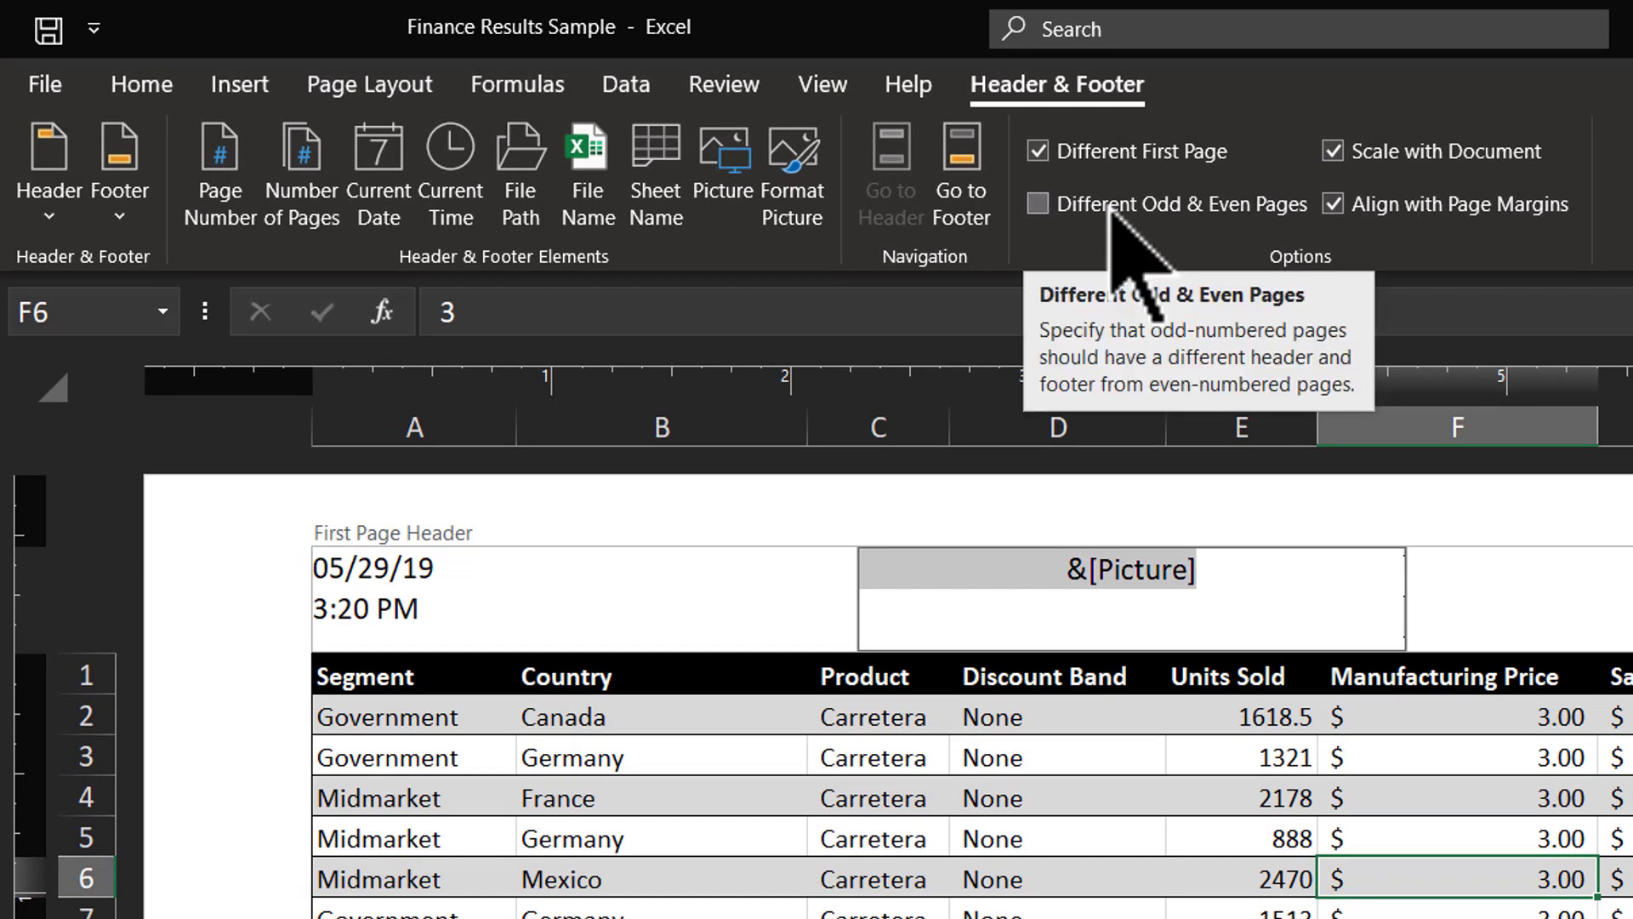
# Enable Different Odd & Even Pages for the sheet's headers and footers
pyautogui.click(1053, 205)
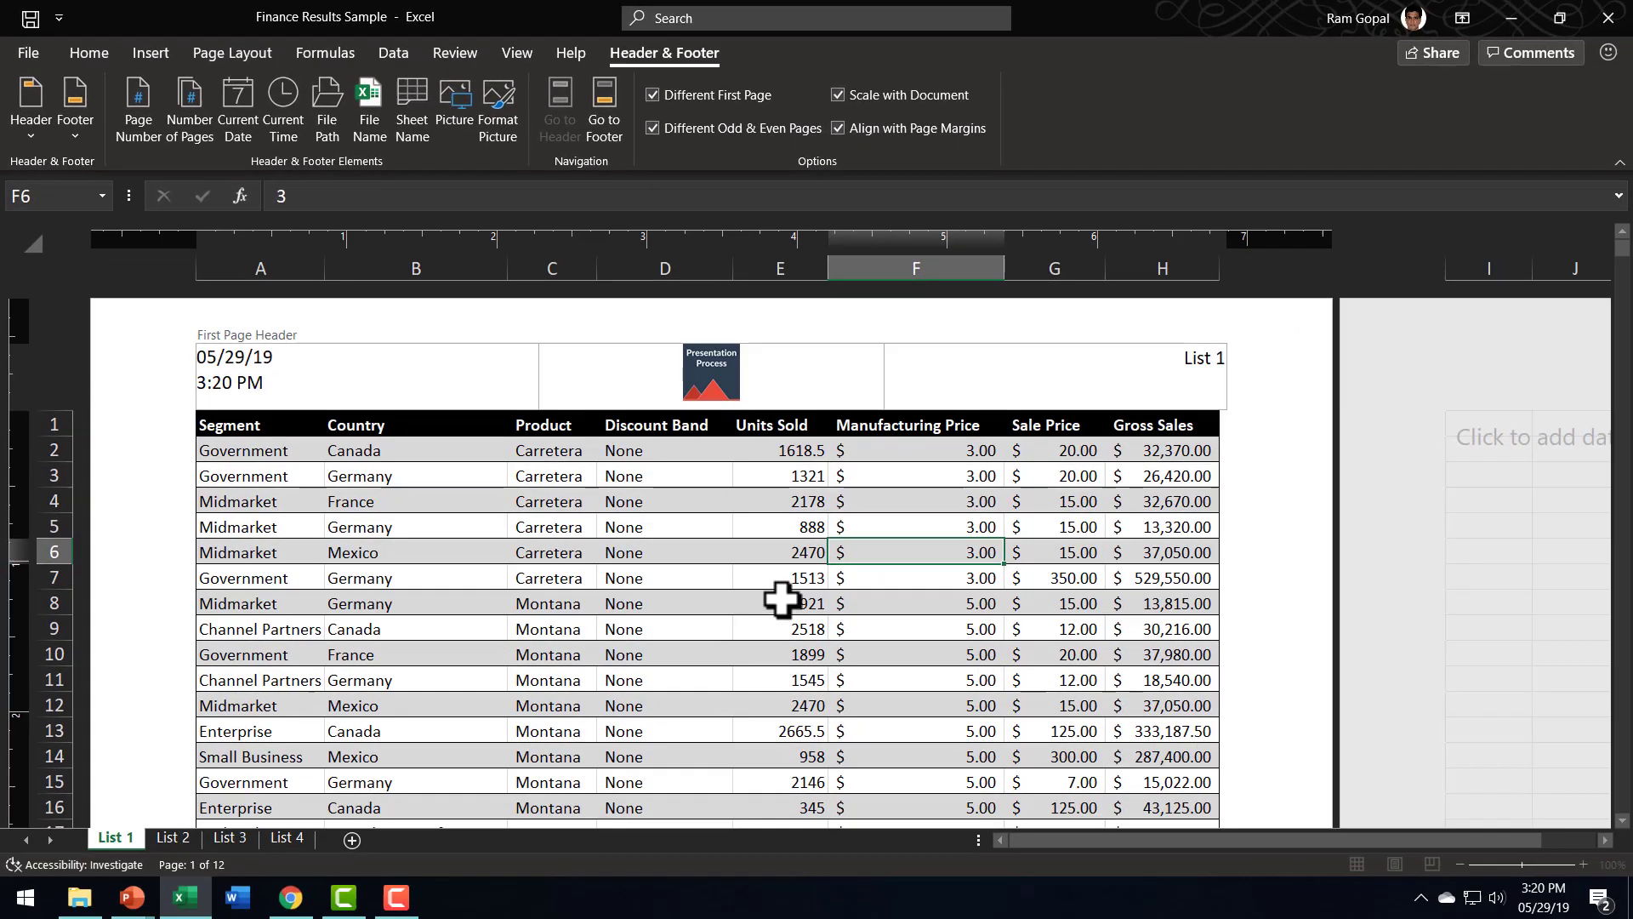
pyautogui.click(778, 599)
pyautogui.scroll(-15, 749, 561)
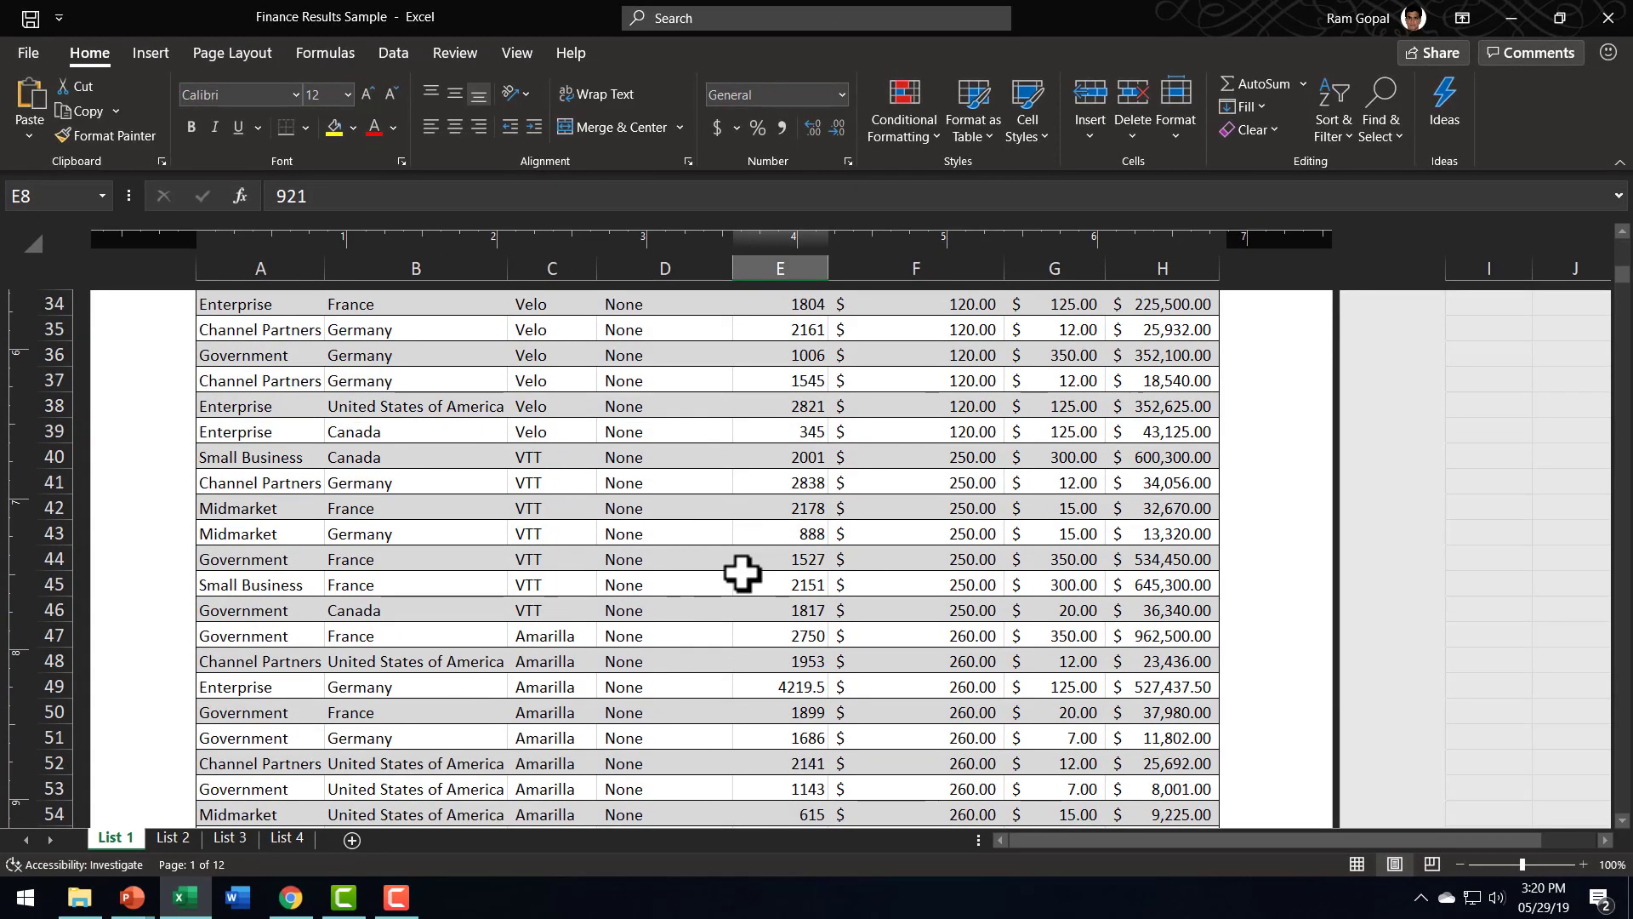
# Insert the Presentation Process Logo picture from file into the left section of the even page header
pyautogui.scroll(-3, 742, 574)
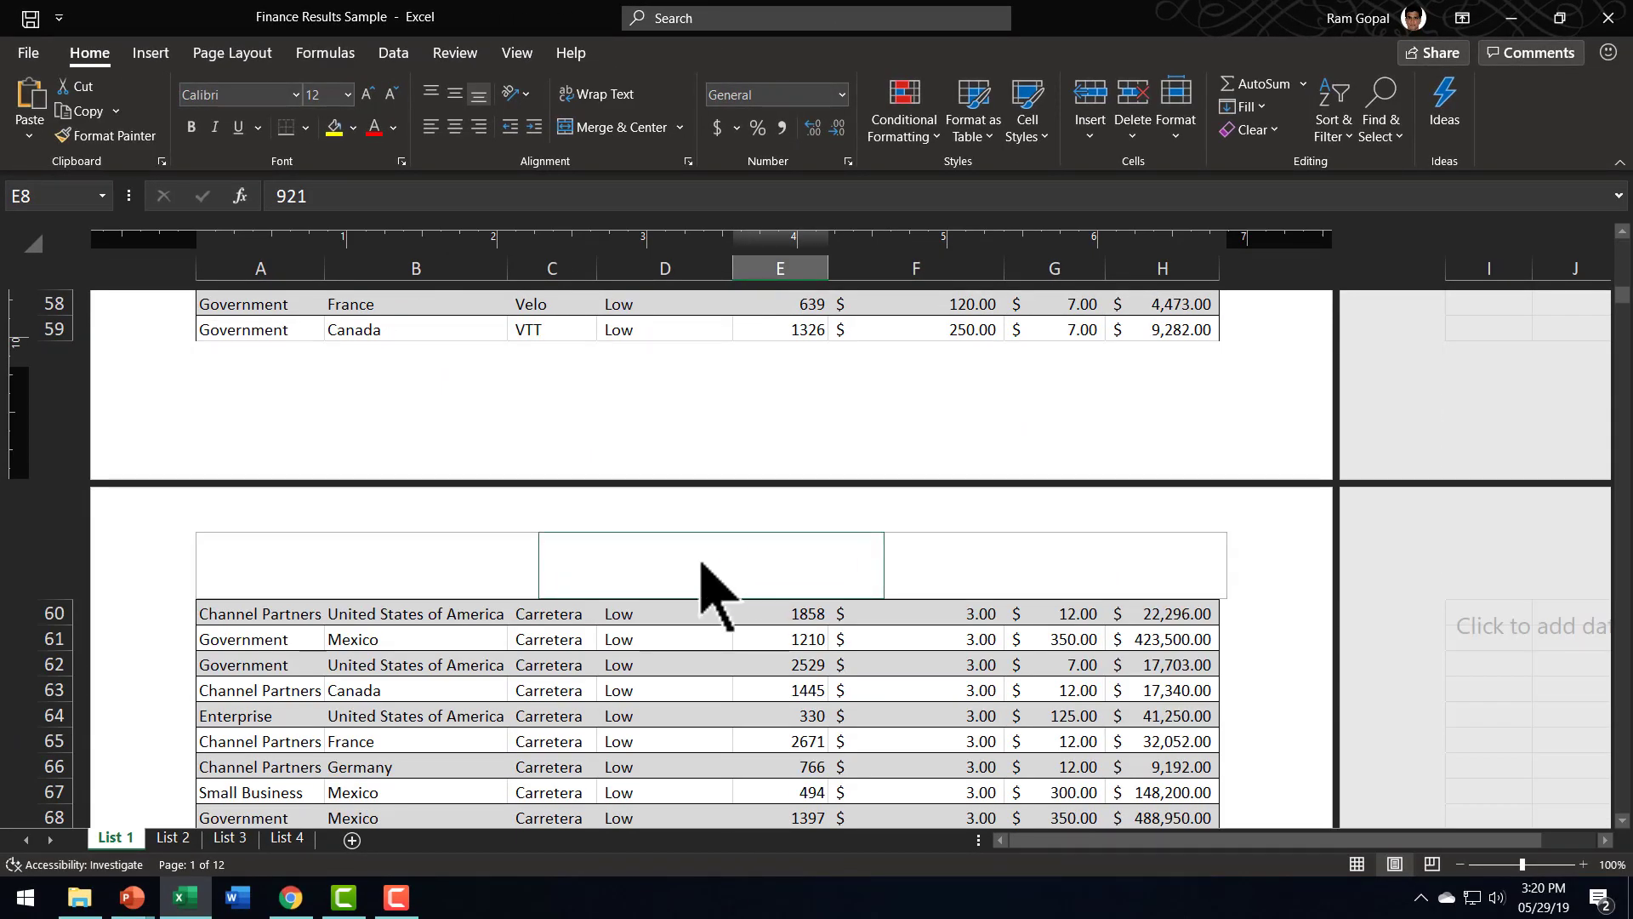
pyautogui.click(711, 579)
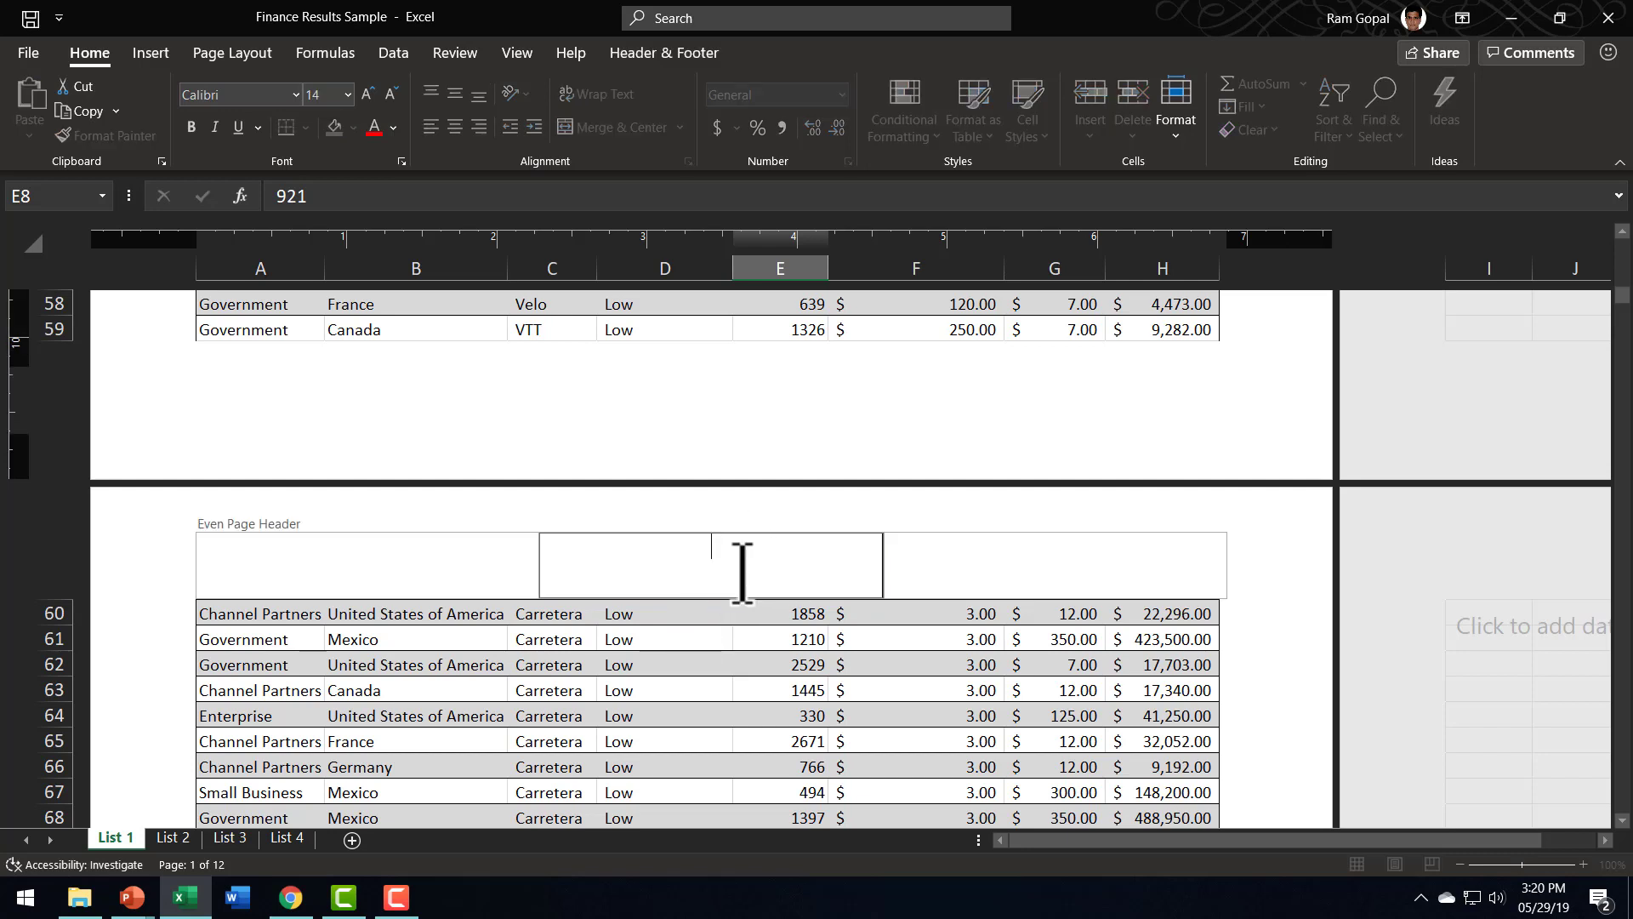
pyautogui.click(332, 566)
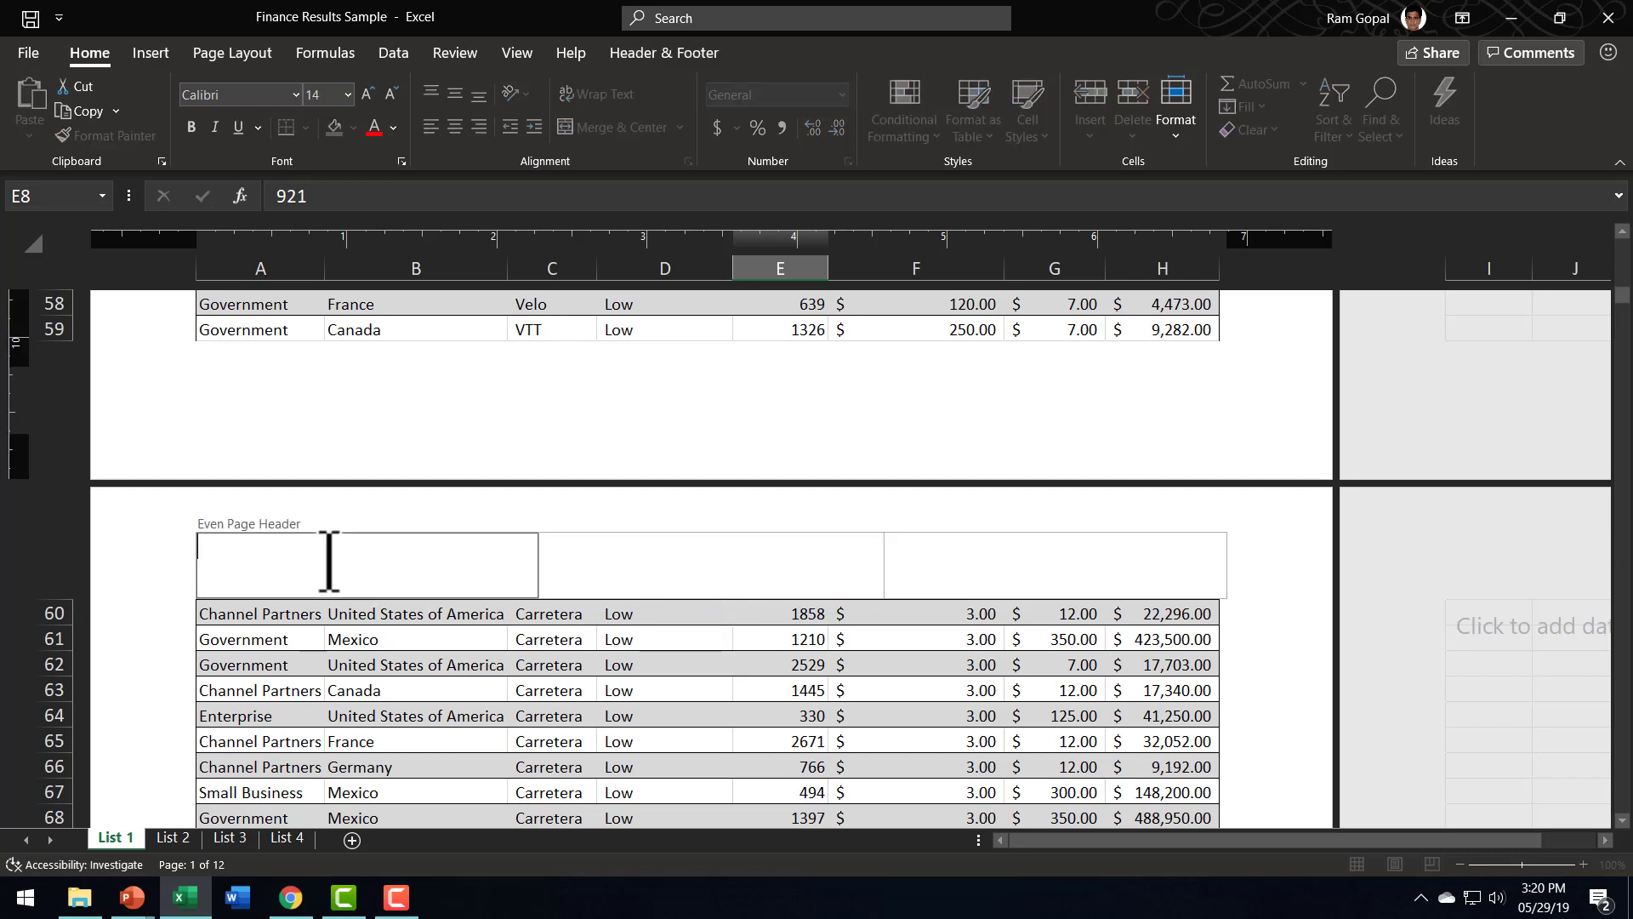
pyautogui.click(664, 52)
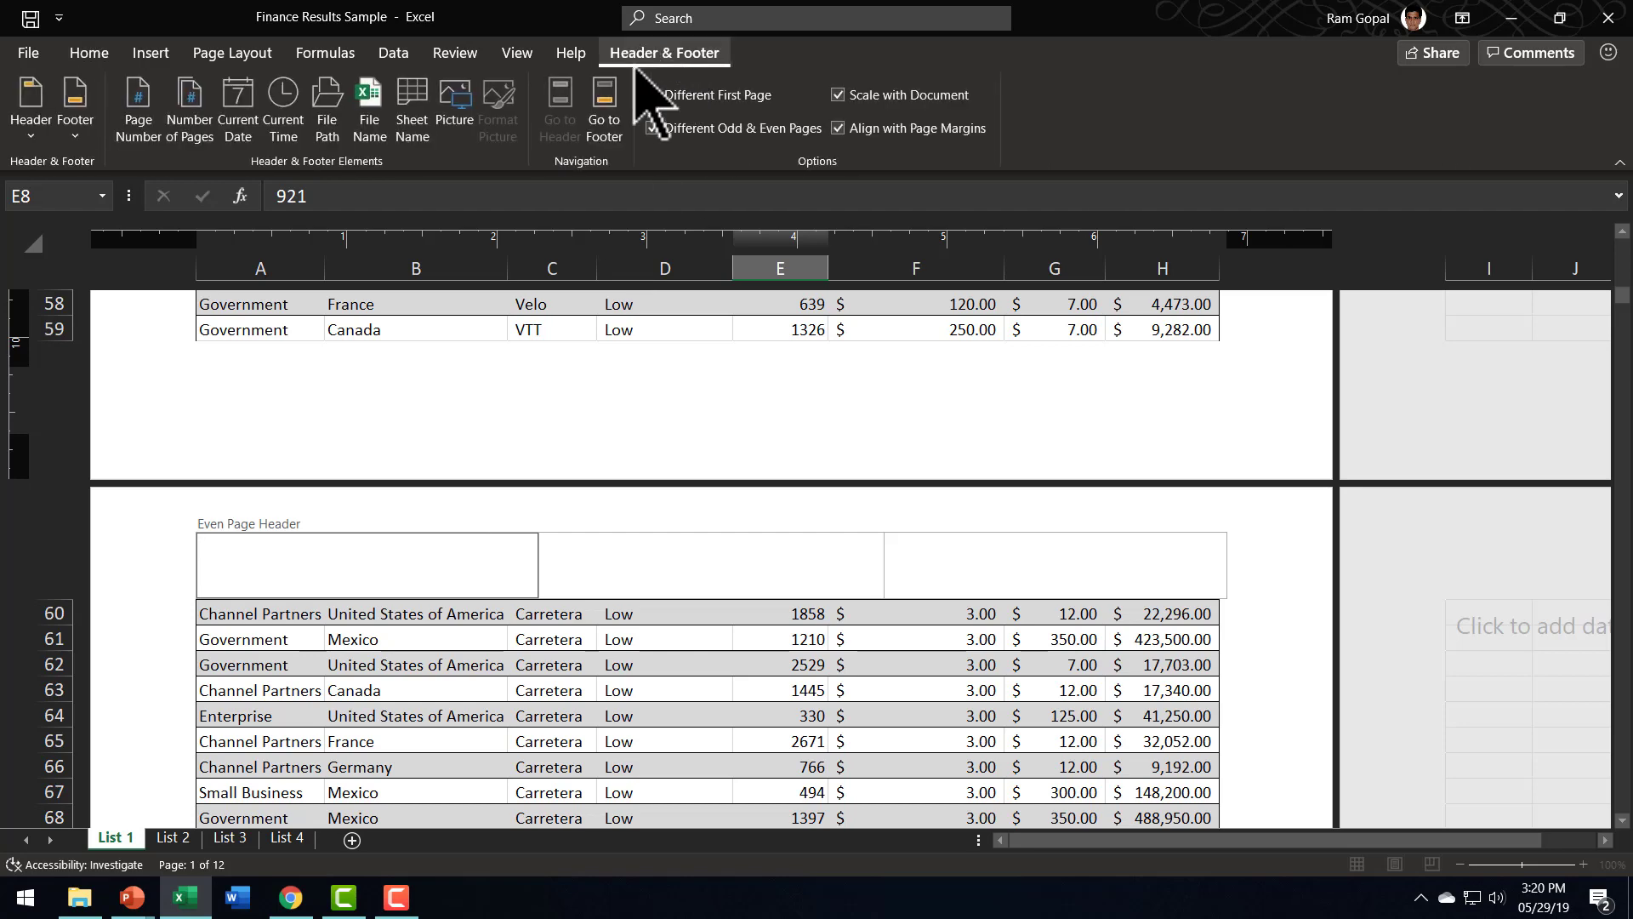
pyautogui.click(455, 104)
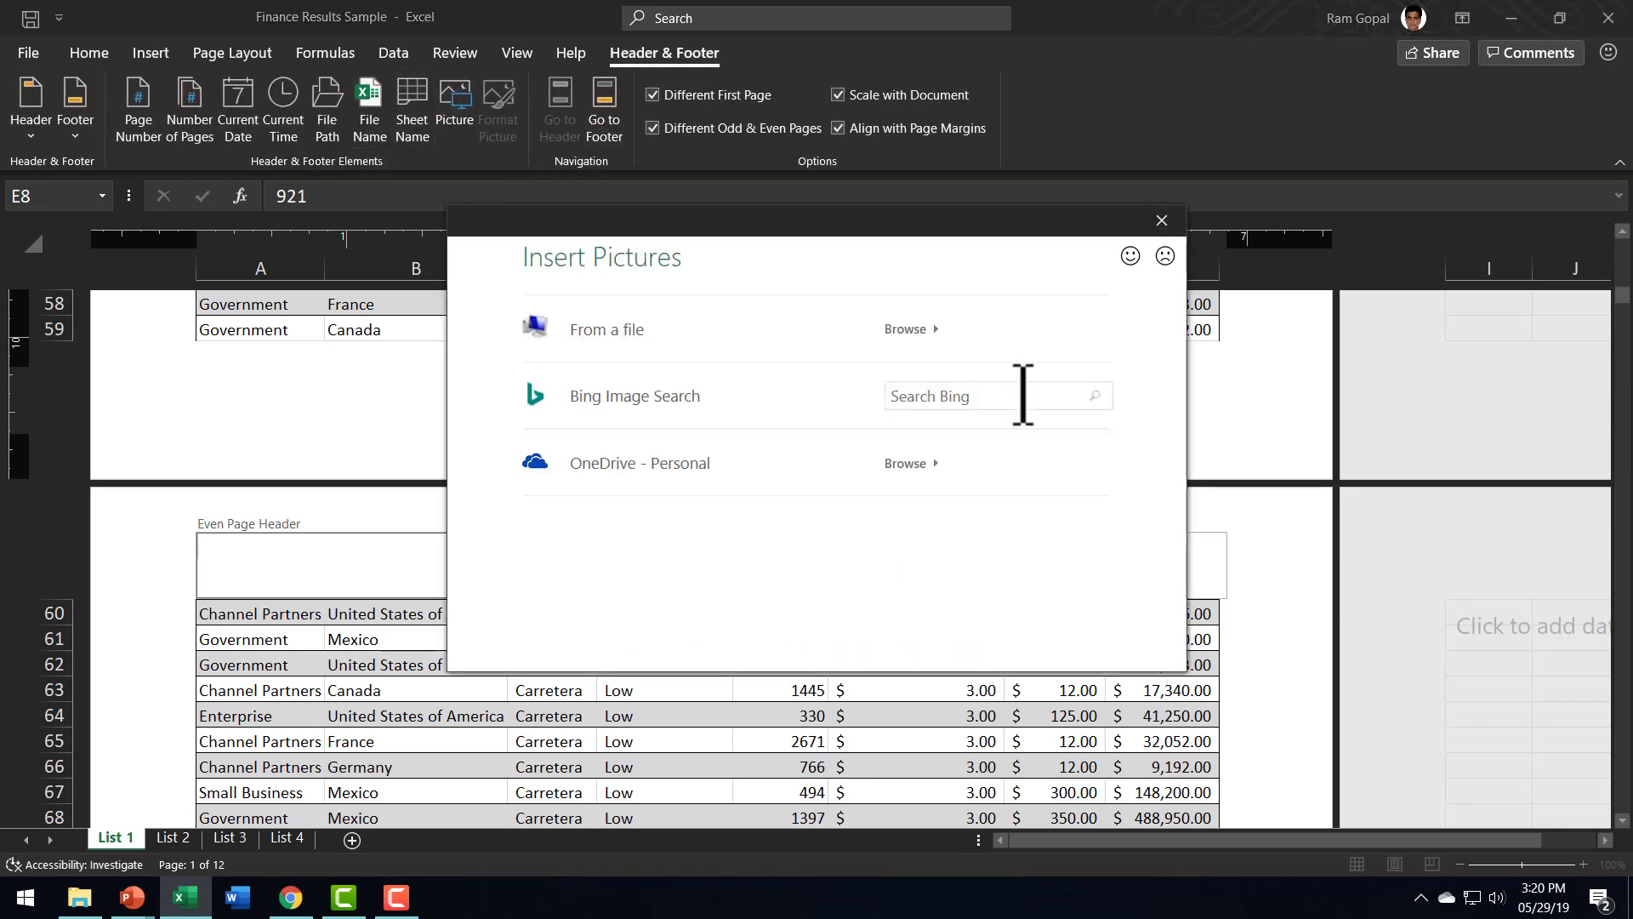
pyautogui.click(620, 339)
pyautogui.click(713, 217)
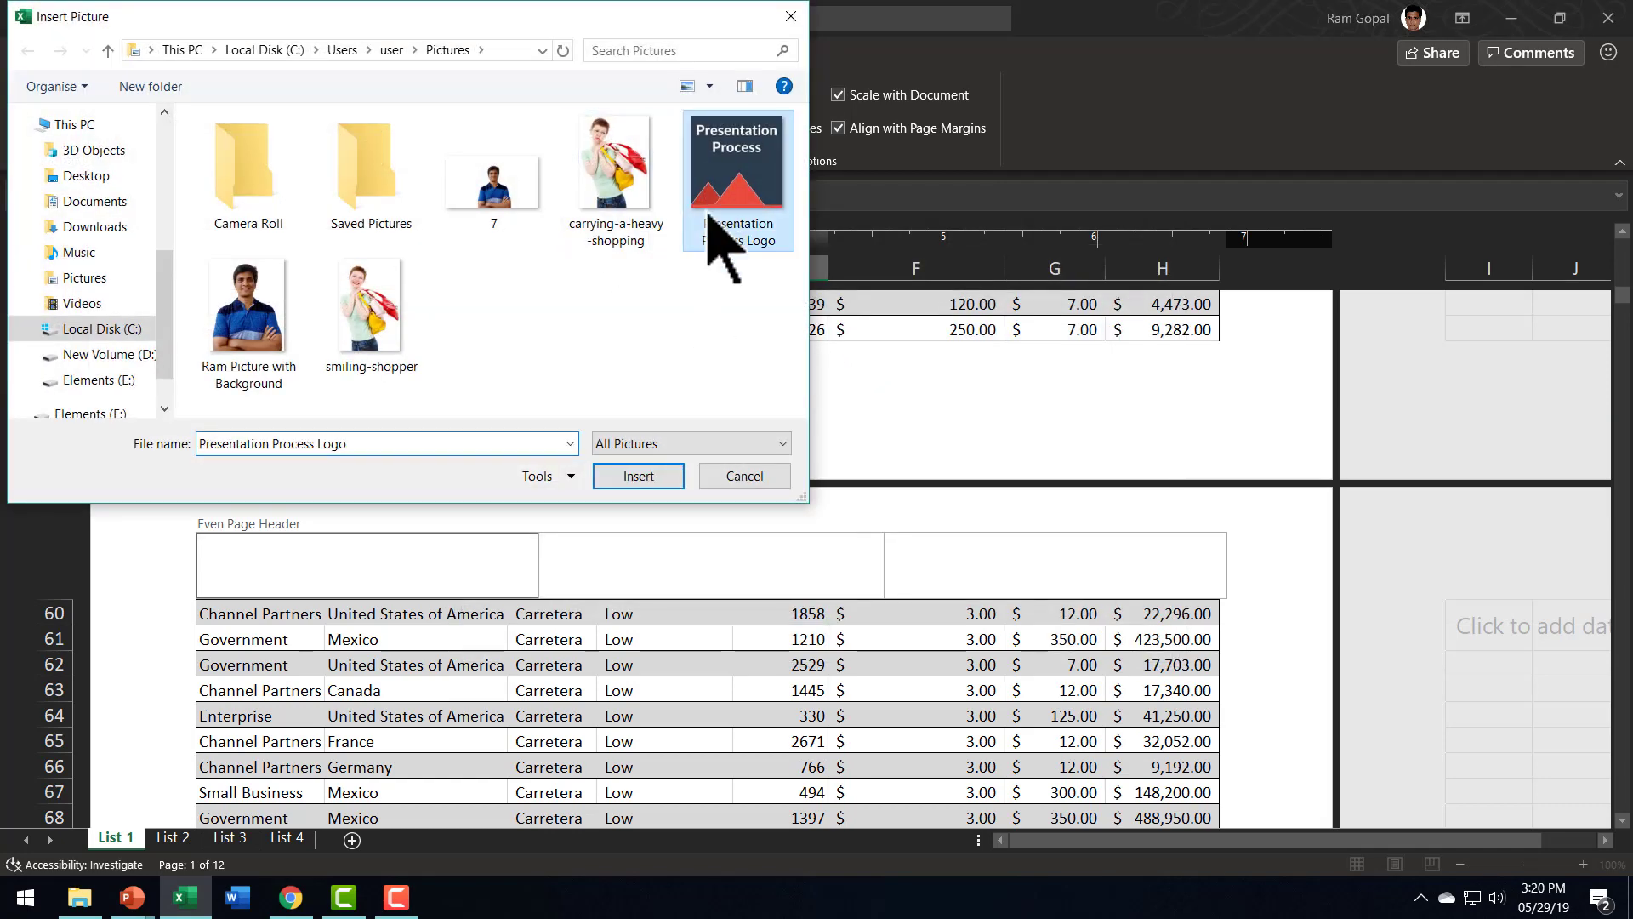
pyautogui.click(639, 475)
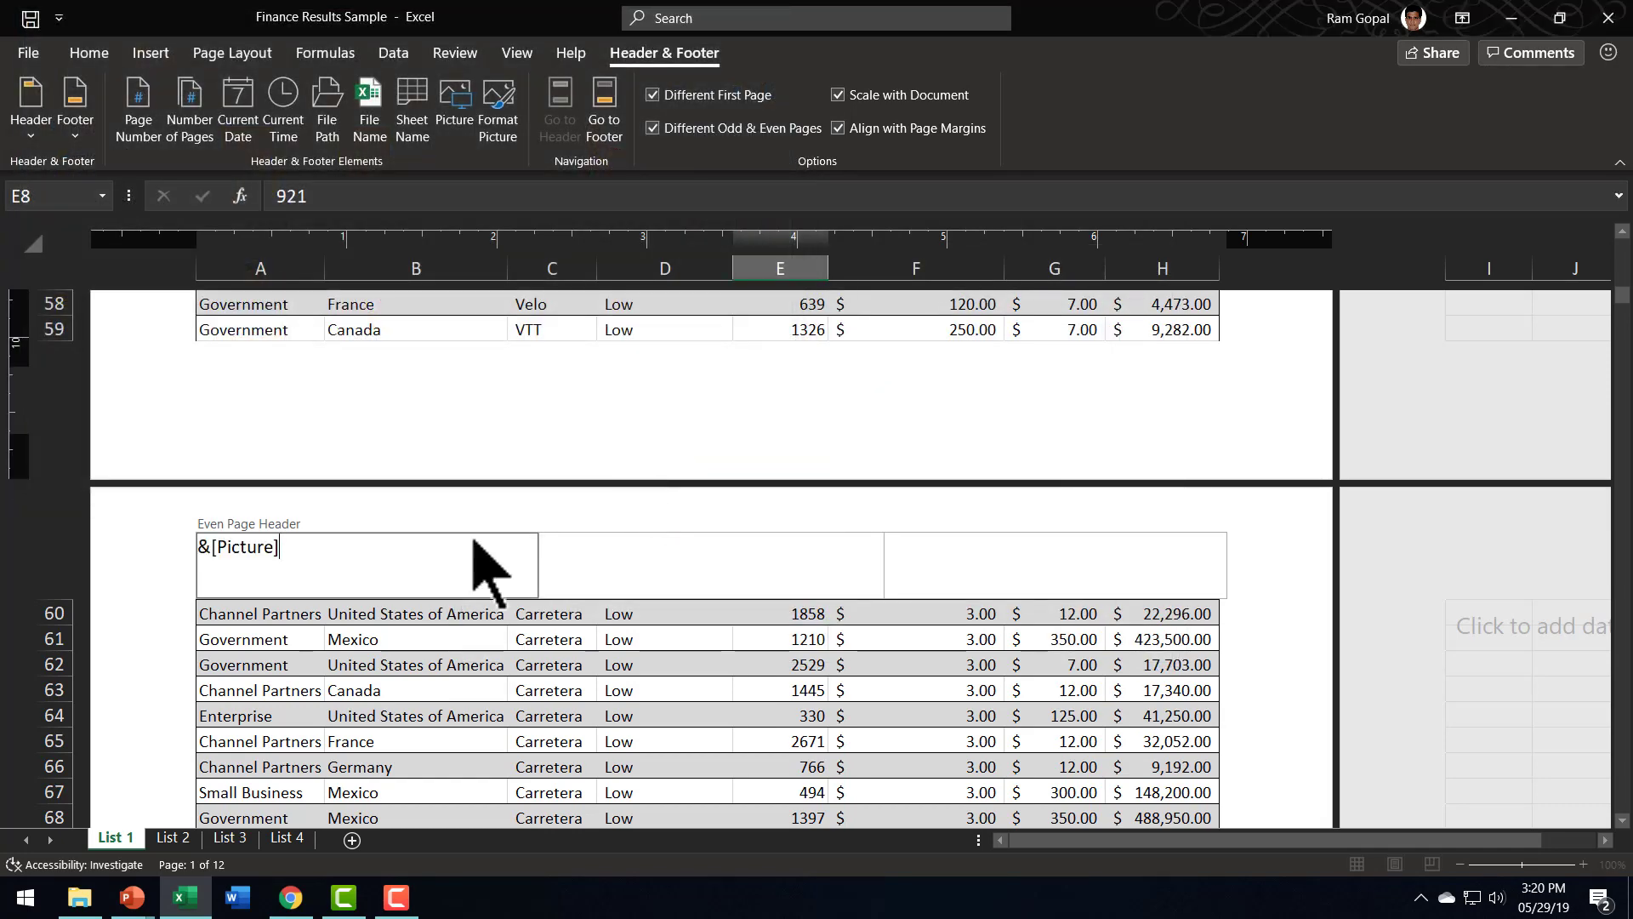
# Scale the even page header logo to 20% of its original height with the aspect ratio locked
pyautogui.click(504, 128)
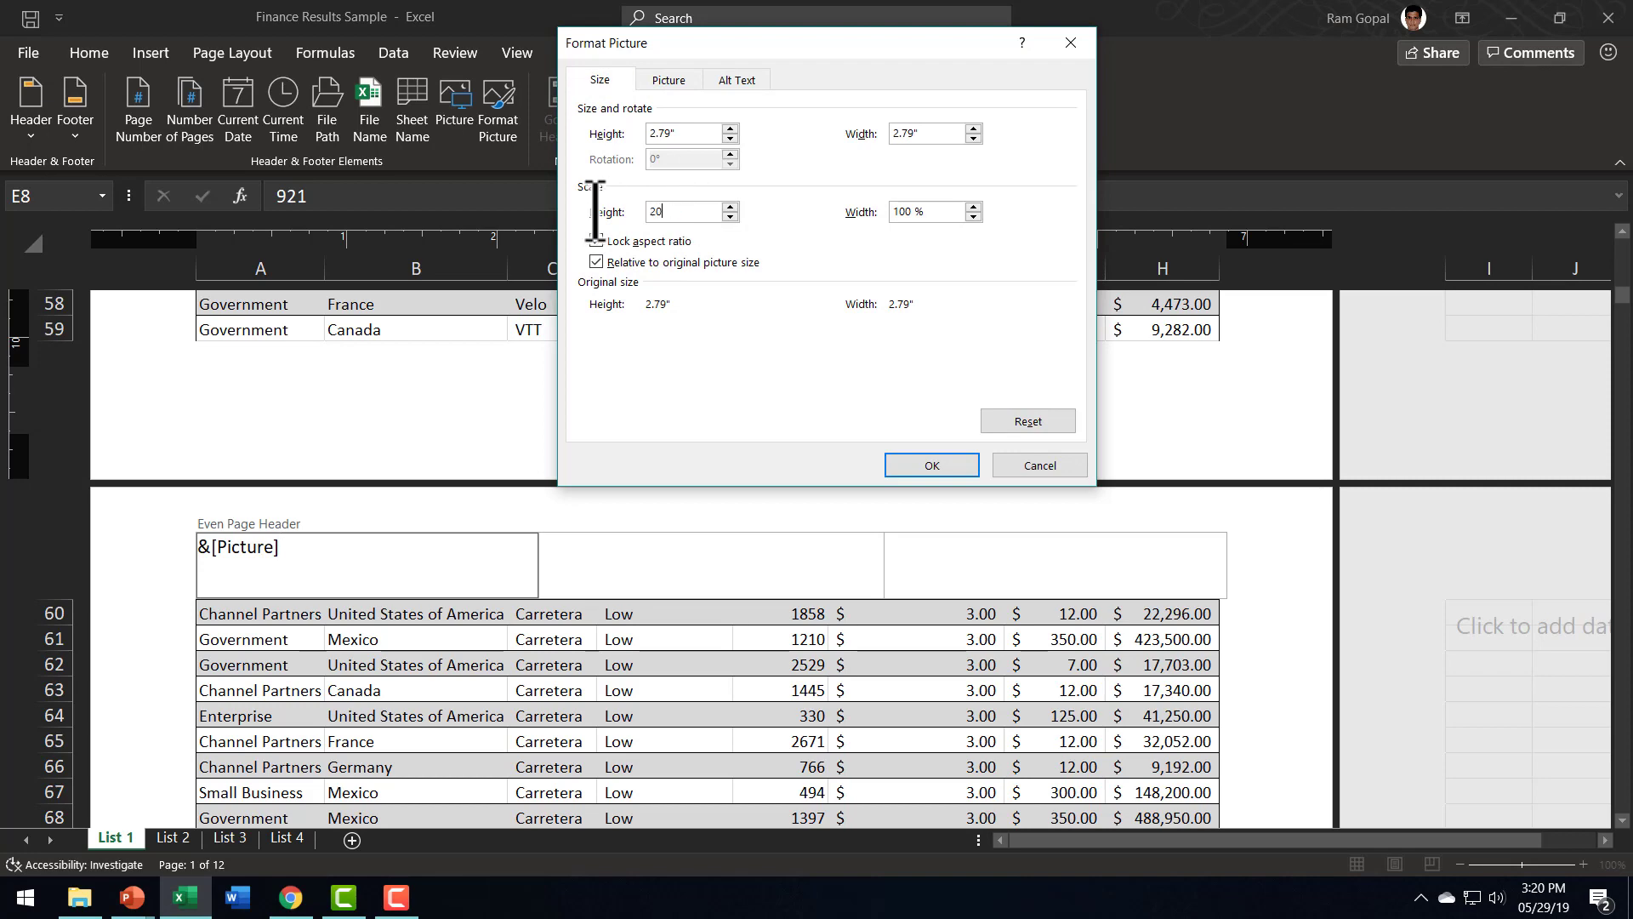
pyautogui.press('Return')
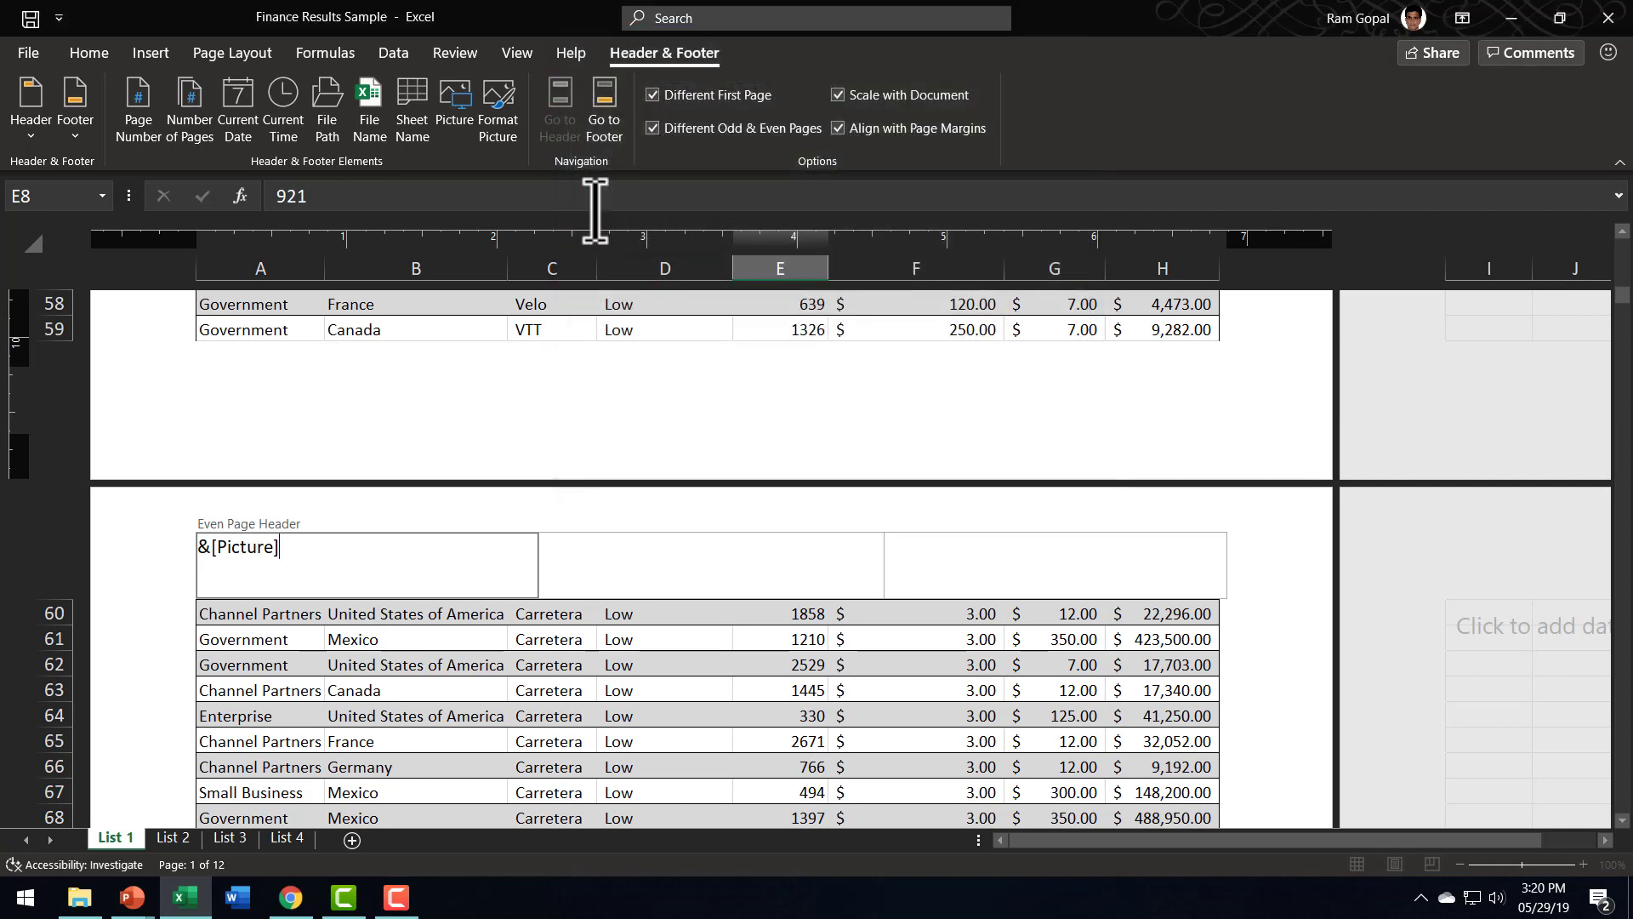
pyautogui.click(448, 696)
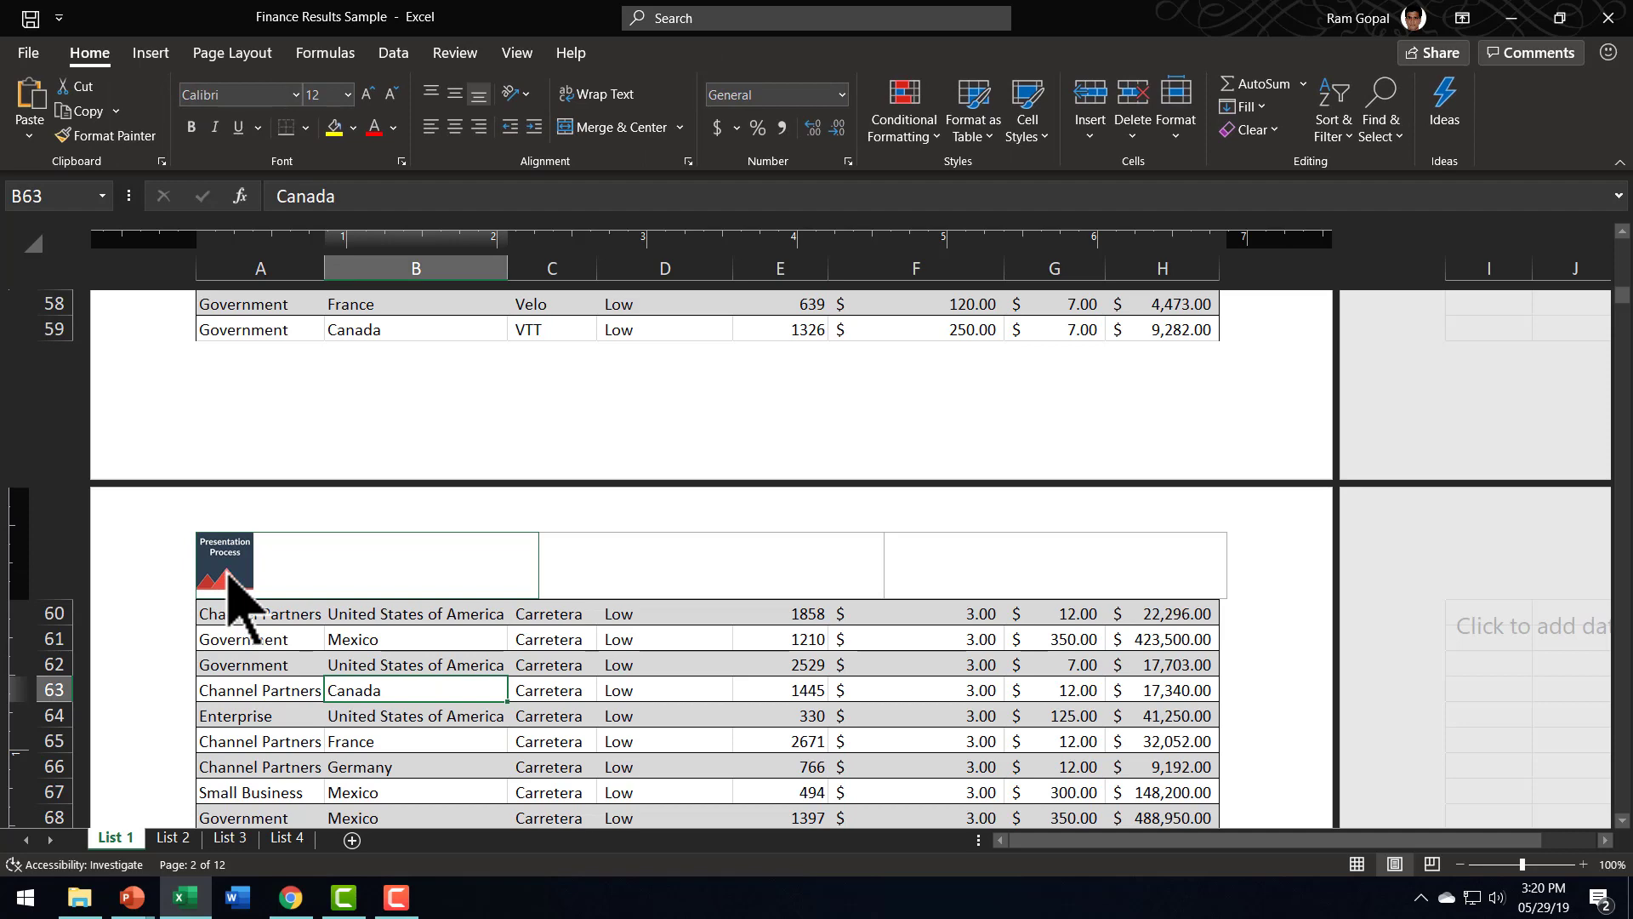
# Insert the Presentation Process Logo picture from file into the right section of the odd page header
pyautogui.scroll(-19, 725, 676)
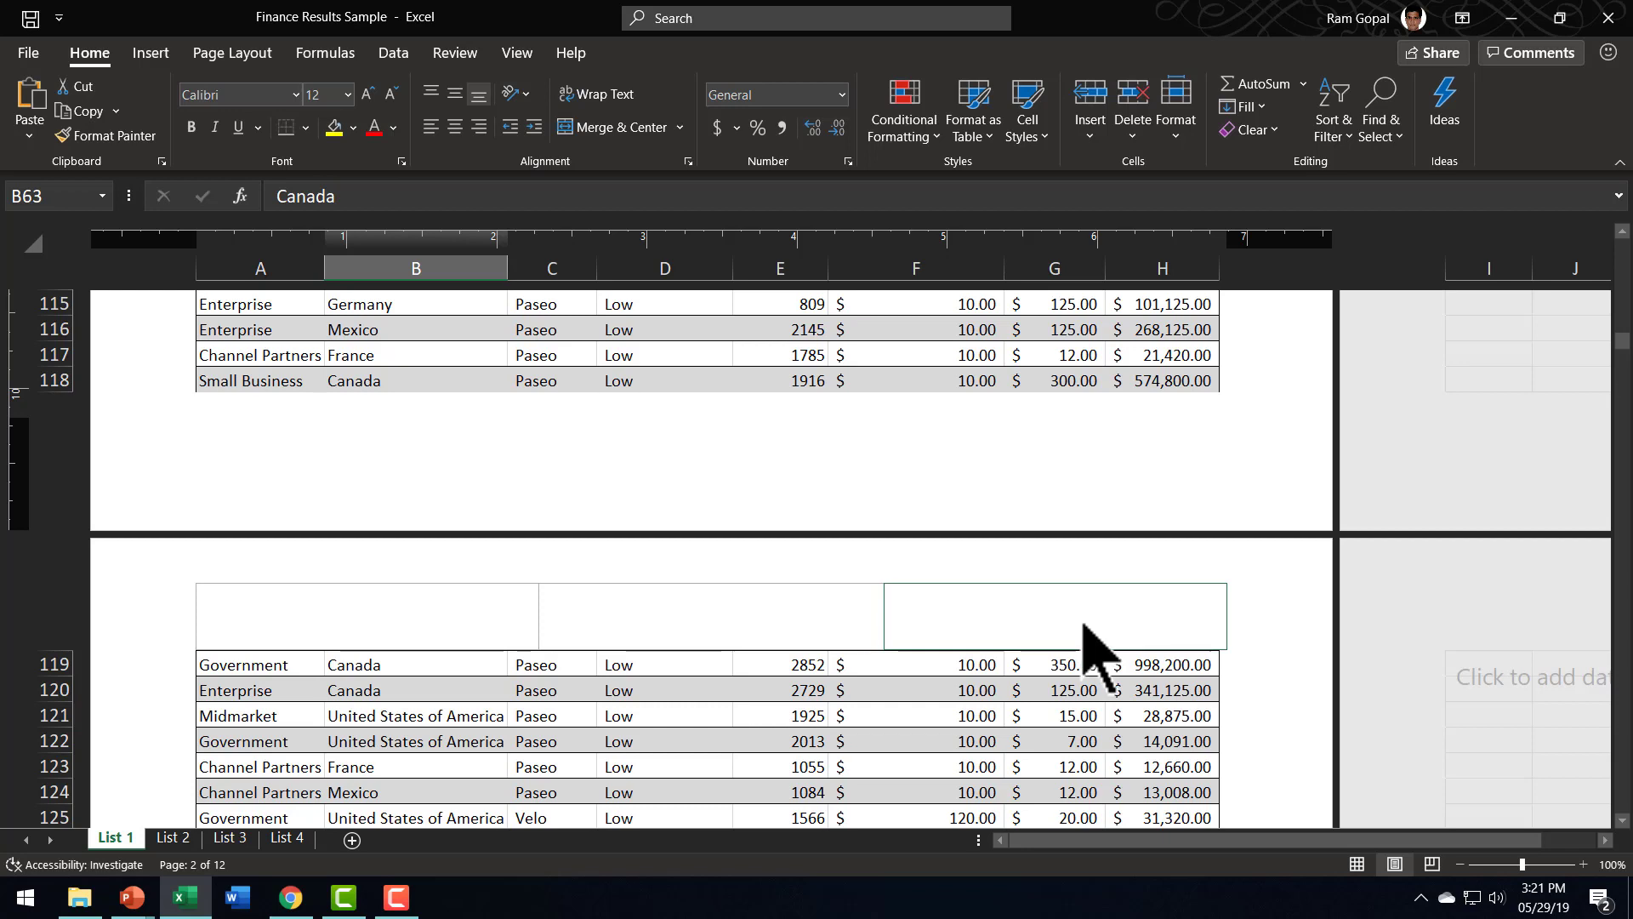
pyautogui.click(1161, 690)
pyautogui.click(1139, 630)
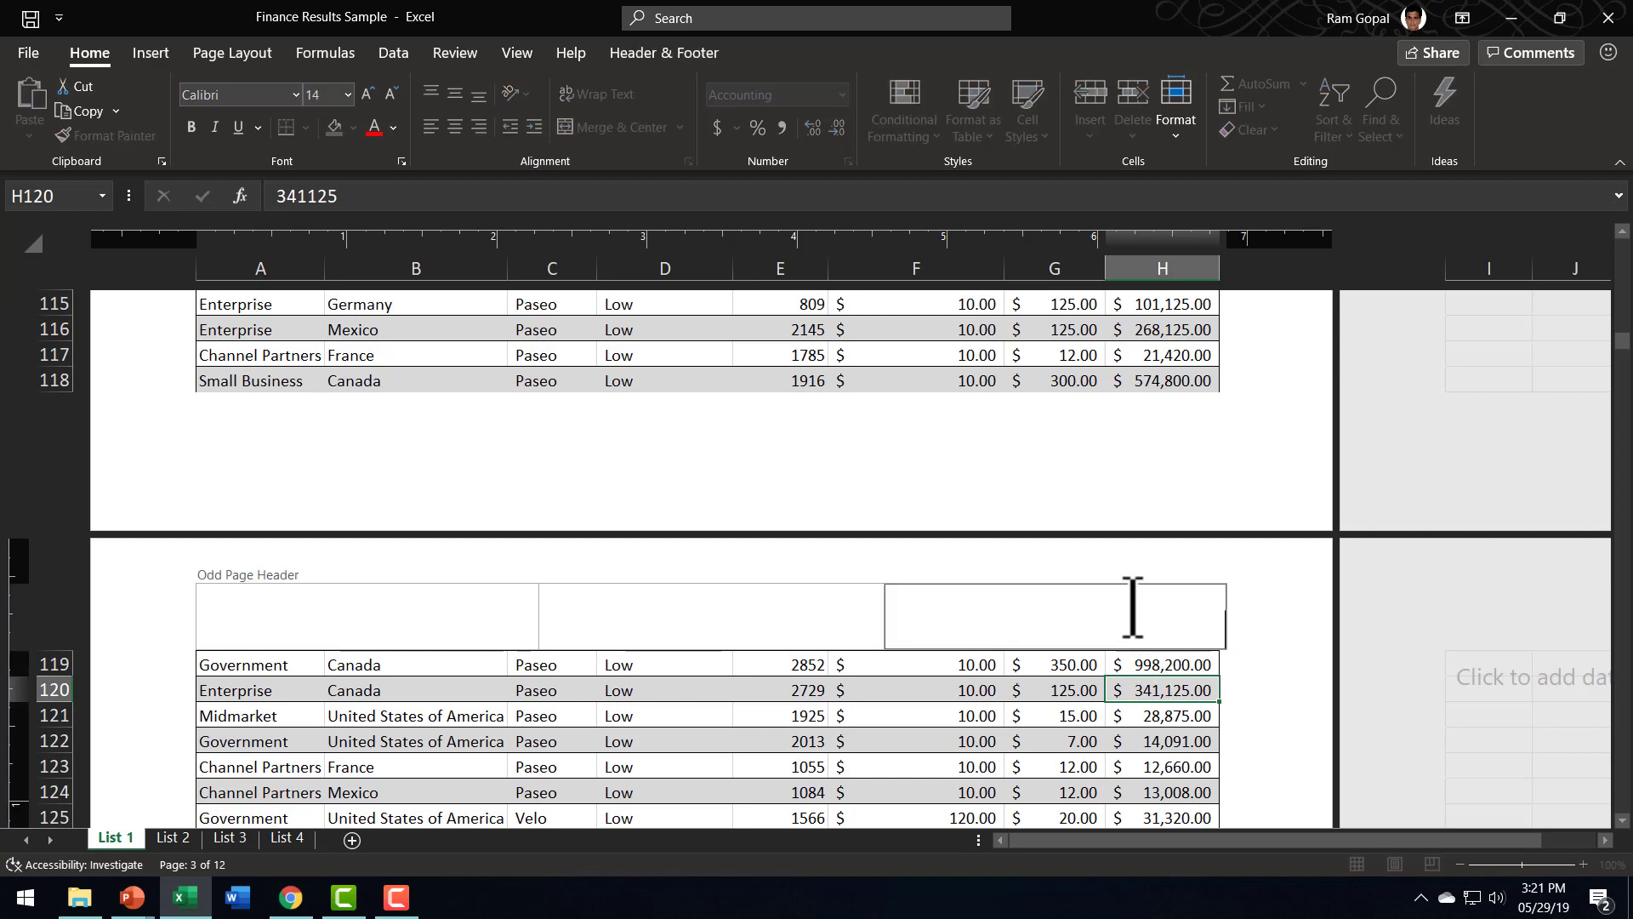
pyautogui.click(681, 52)
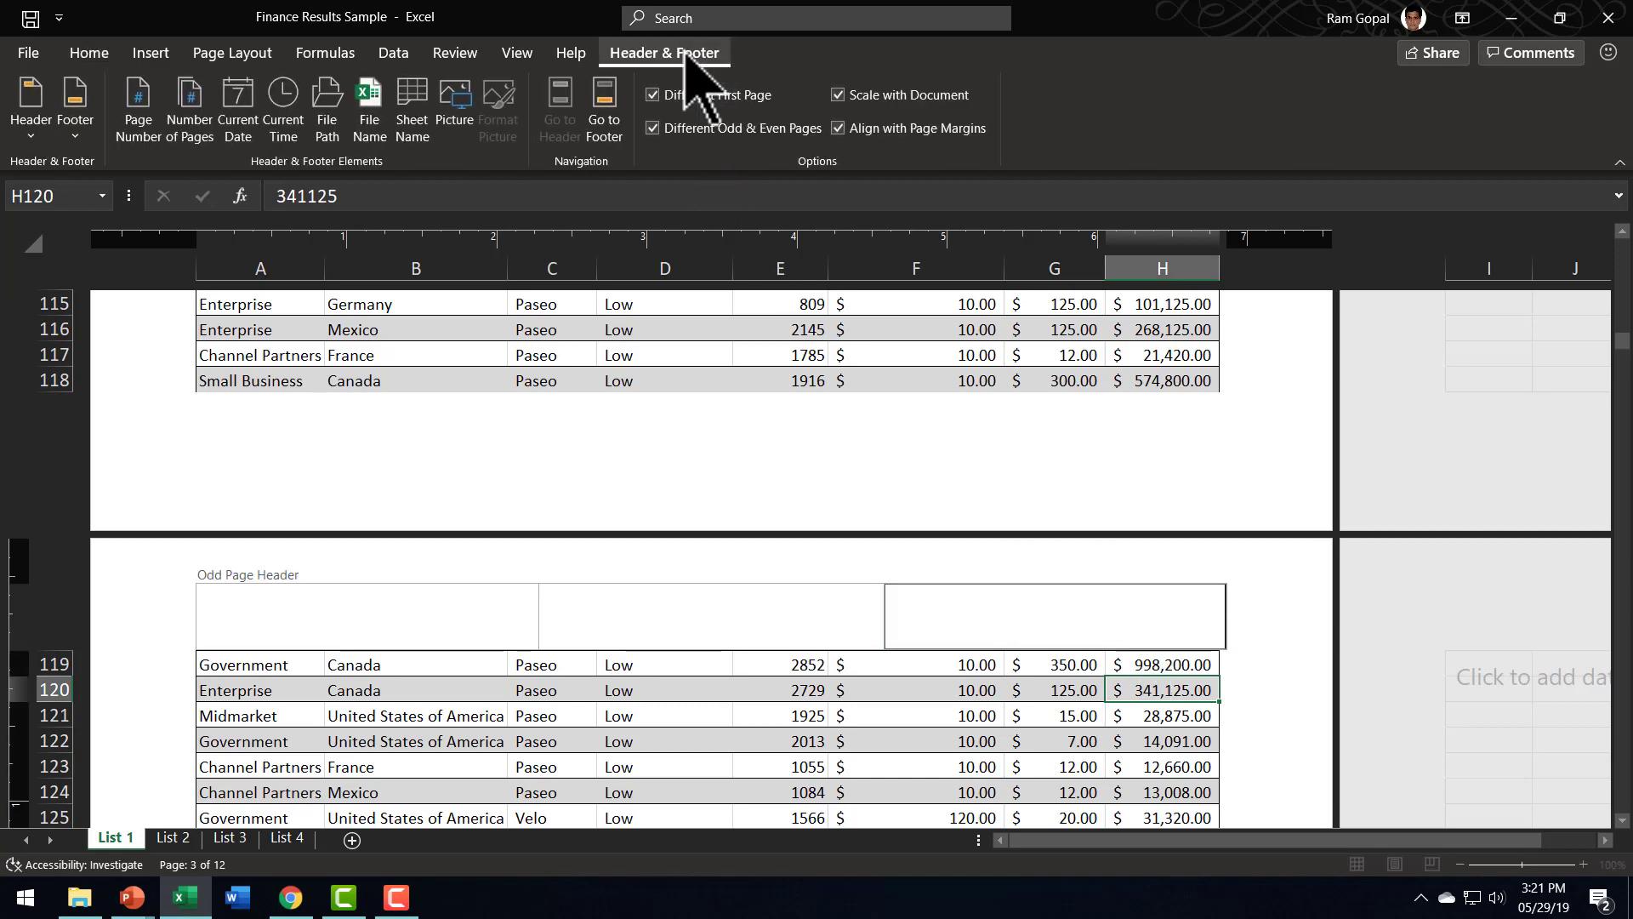
pyautogui.click(449, 123)
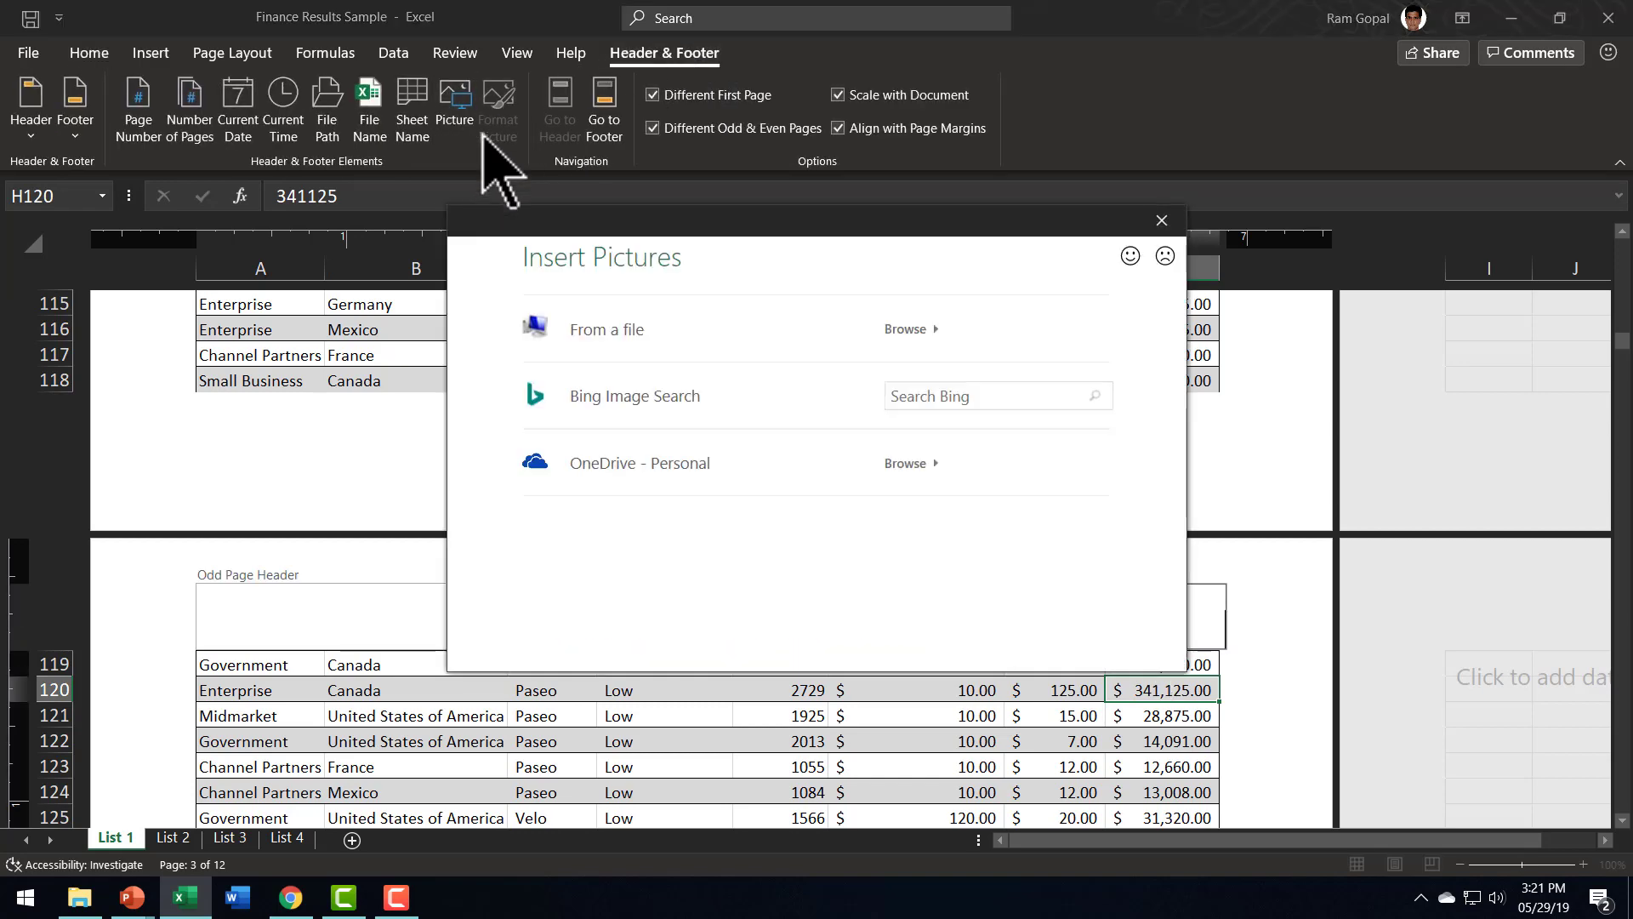
pyautogui.click(685, 355)
pyautogui.click(719, 170)
pyautogui.click(636, 475)
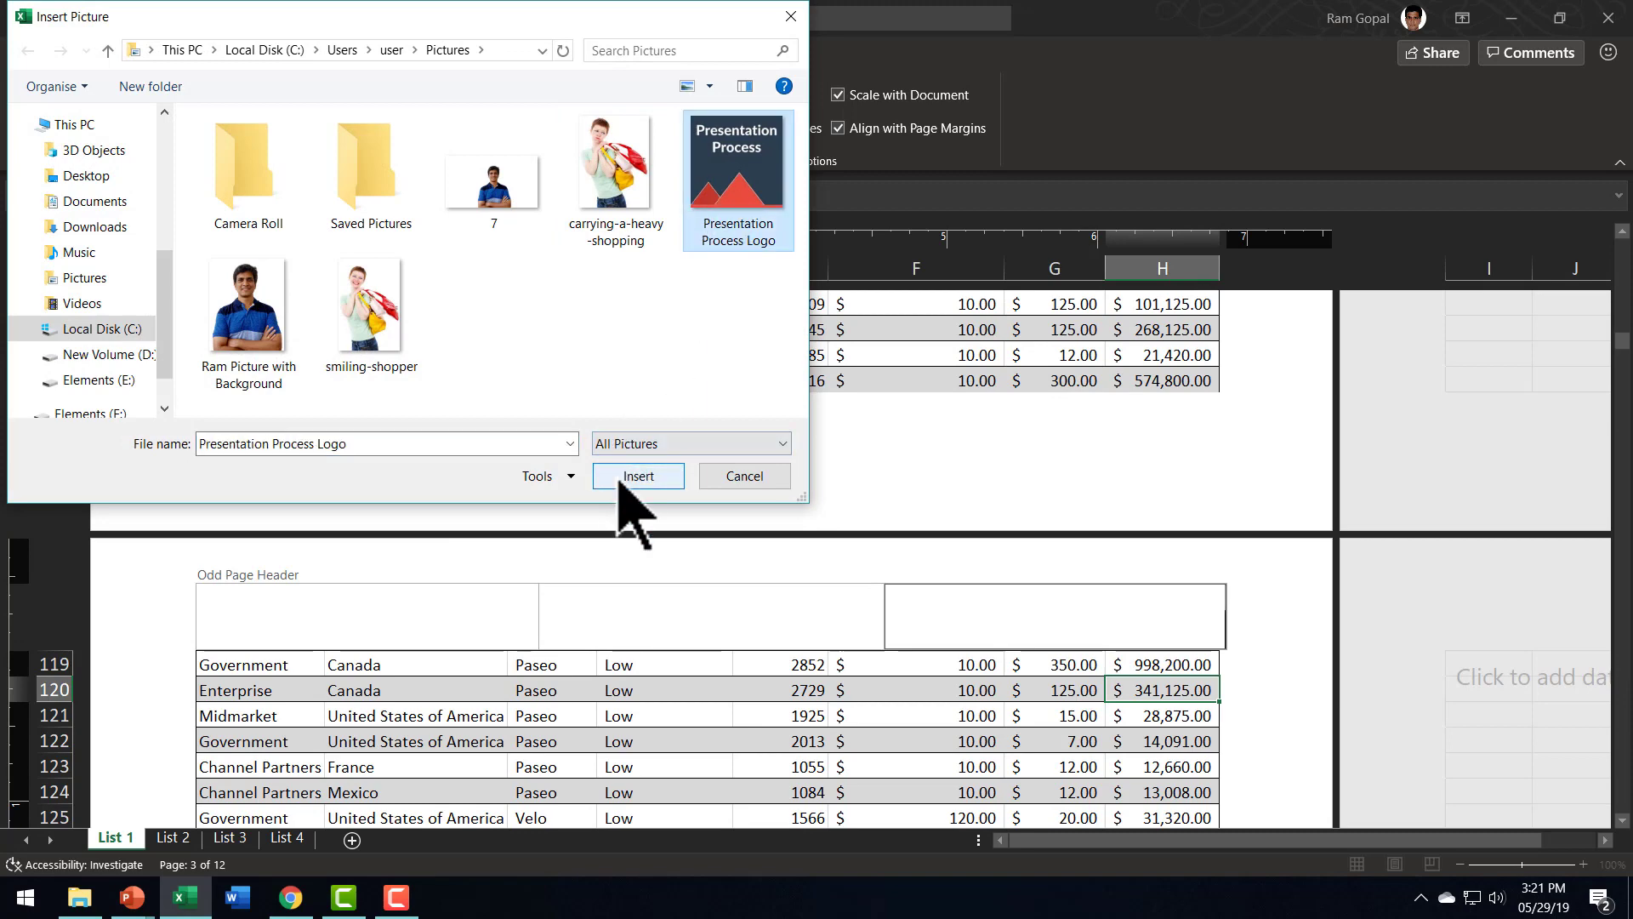
# Scale the odd page header logo to 20% of its original height with the aspect ratio locked
pyautogui.click(499, 123)
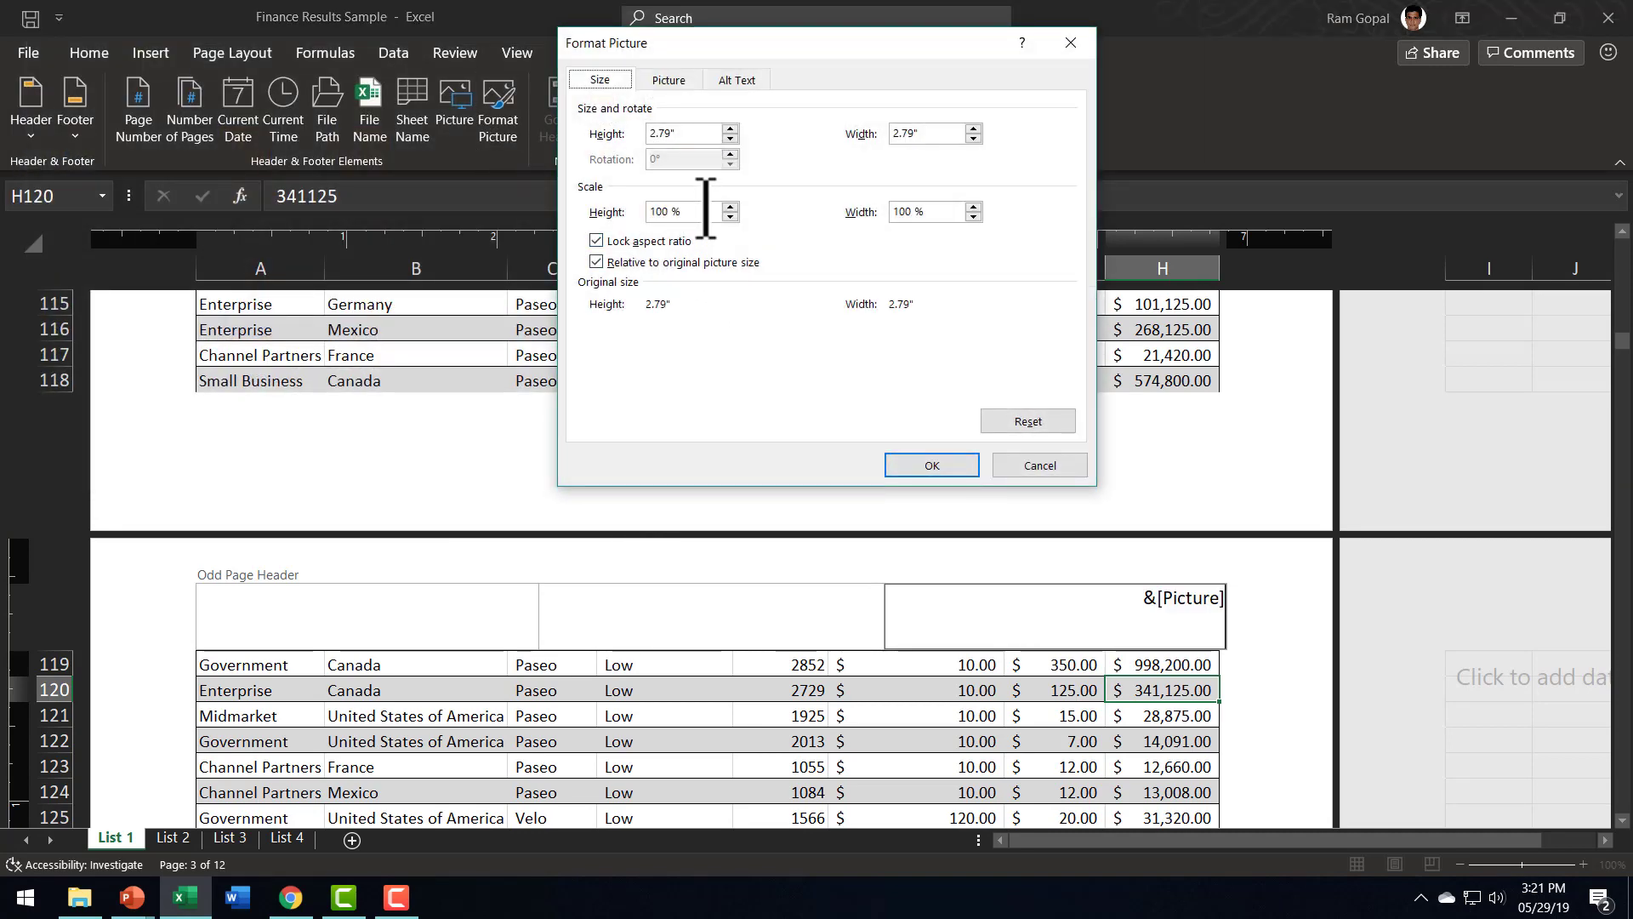
pyautogui.write('20')
pyautogui.press('Return')
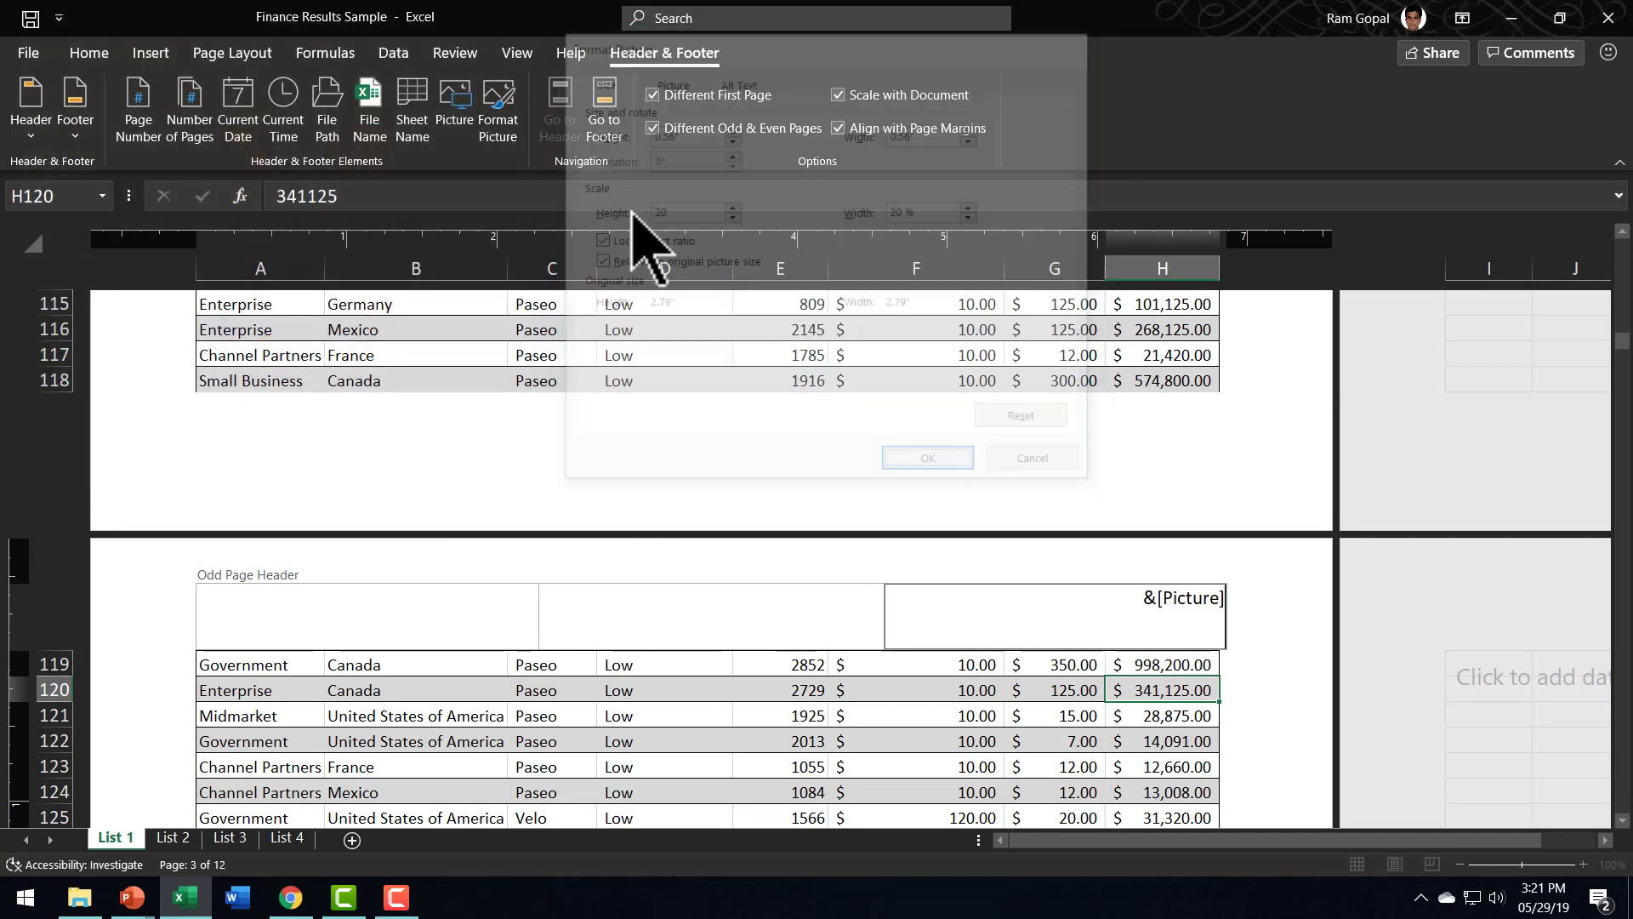
pyautogui.click(738, 717)
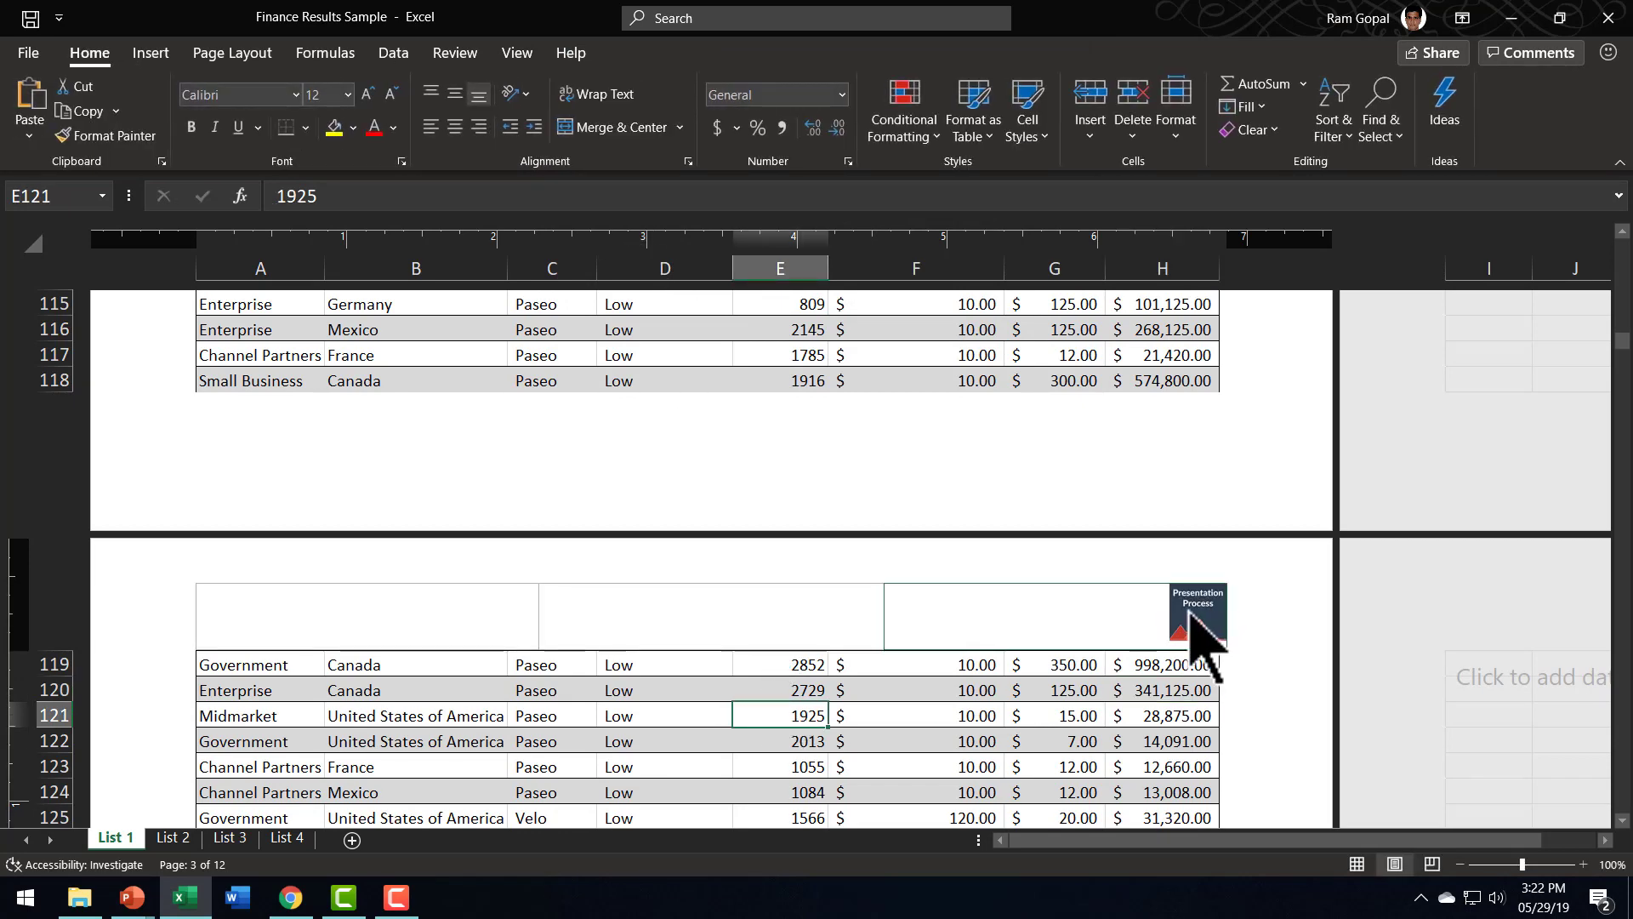
# Review the logo placement in the odd, even and first page headers across the sheet's pages
pyautogui.scroll(-16, 906, 700)
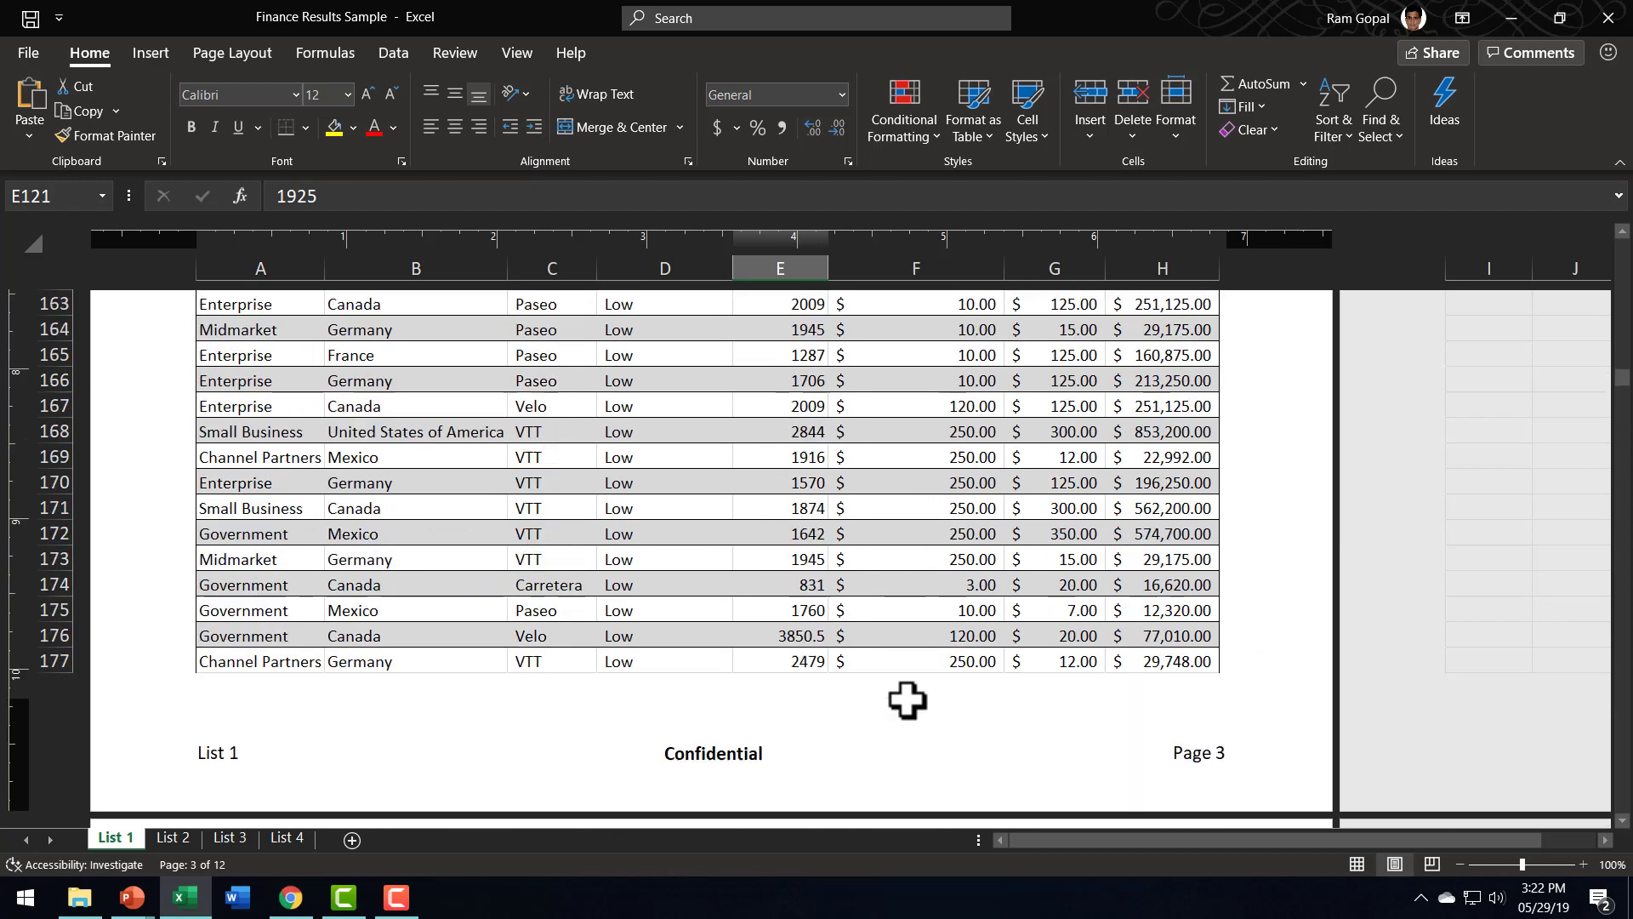
pyautogui.scroll(-9, 907, 700)
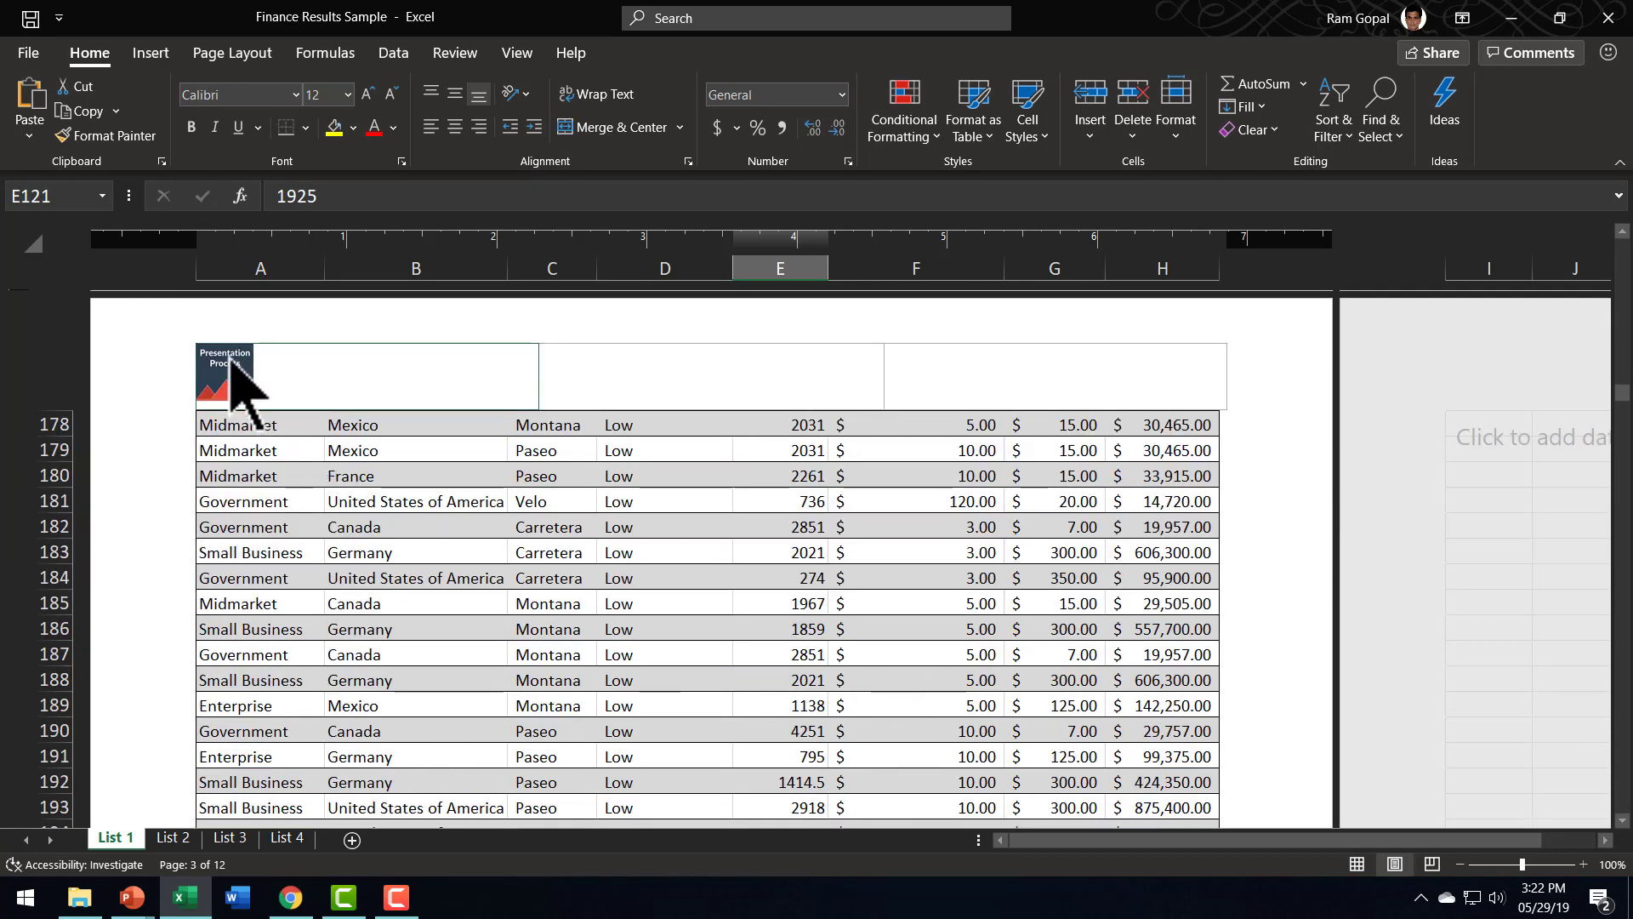
pyautogui.scroll(-20, 879, 600)
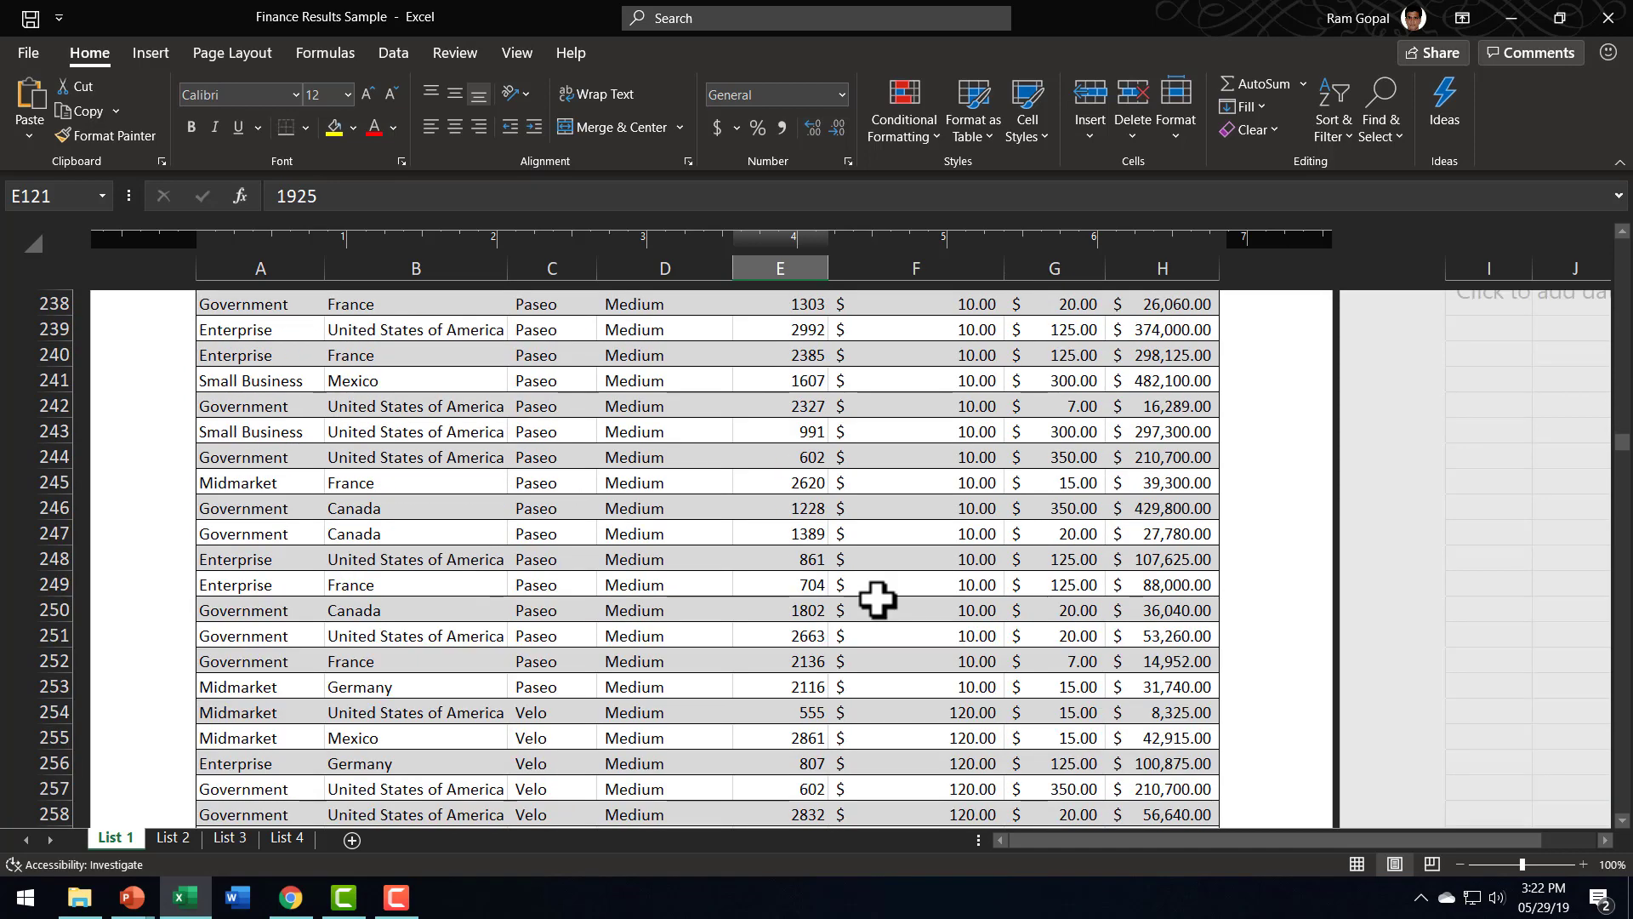
pyautogui.scroll(3, 877, 600)
pyautogui.scroll(7, 853, 773)
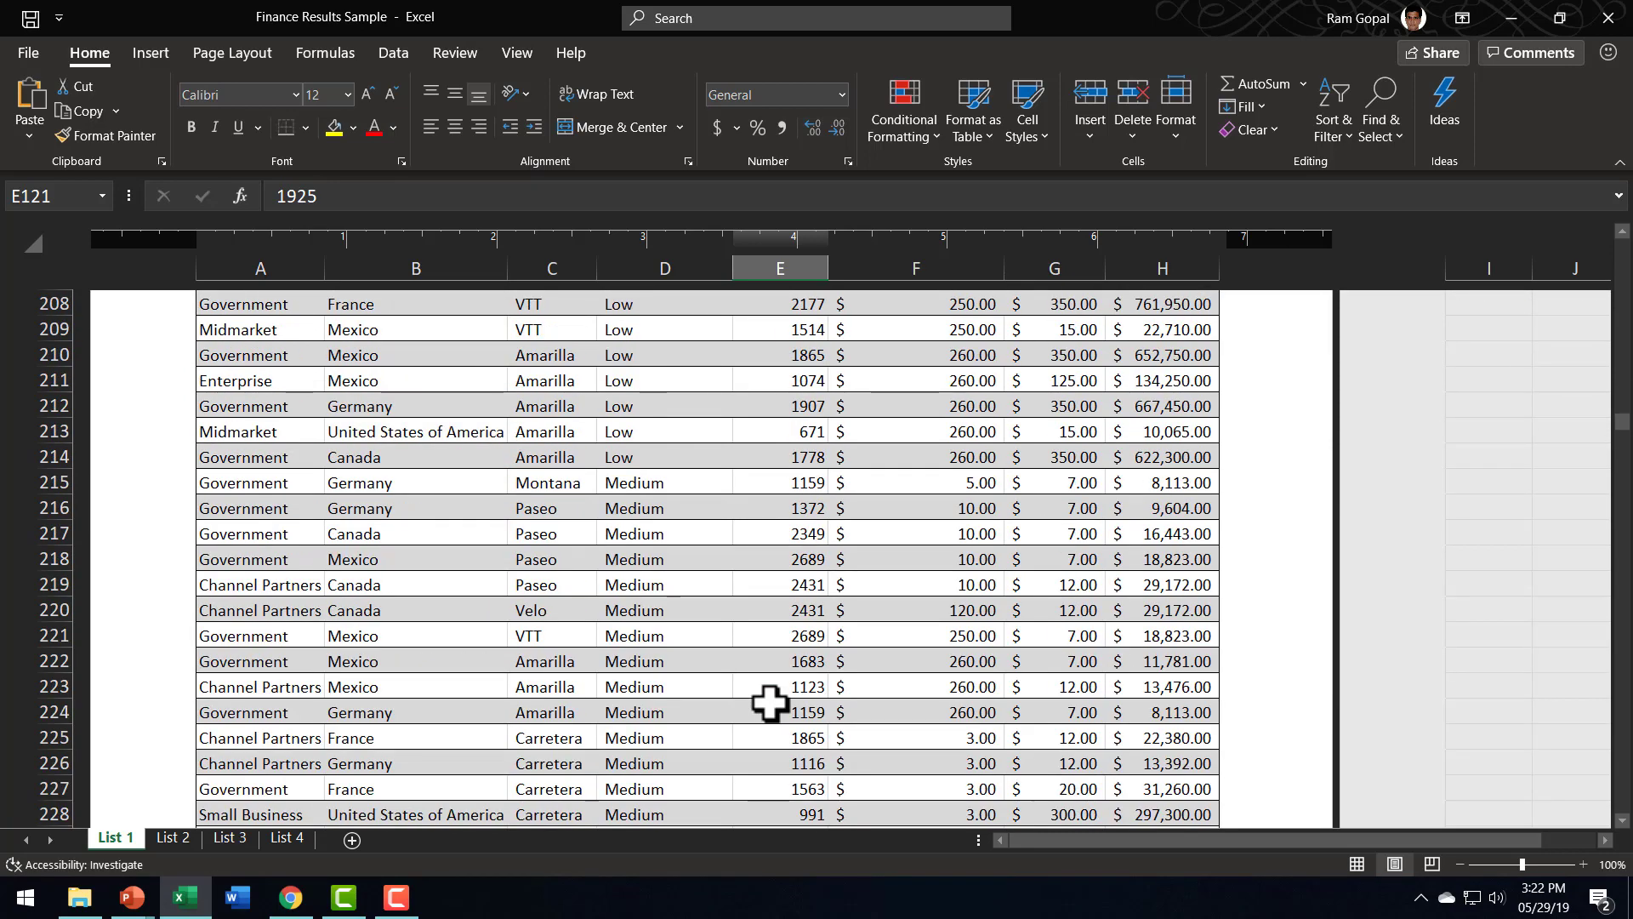
pyautogui.scroll(20, 769, 702)
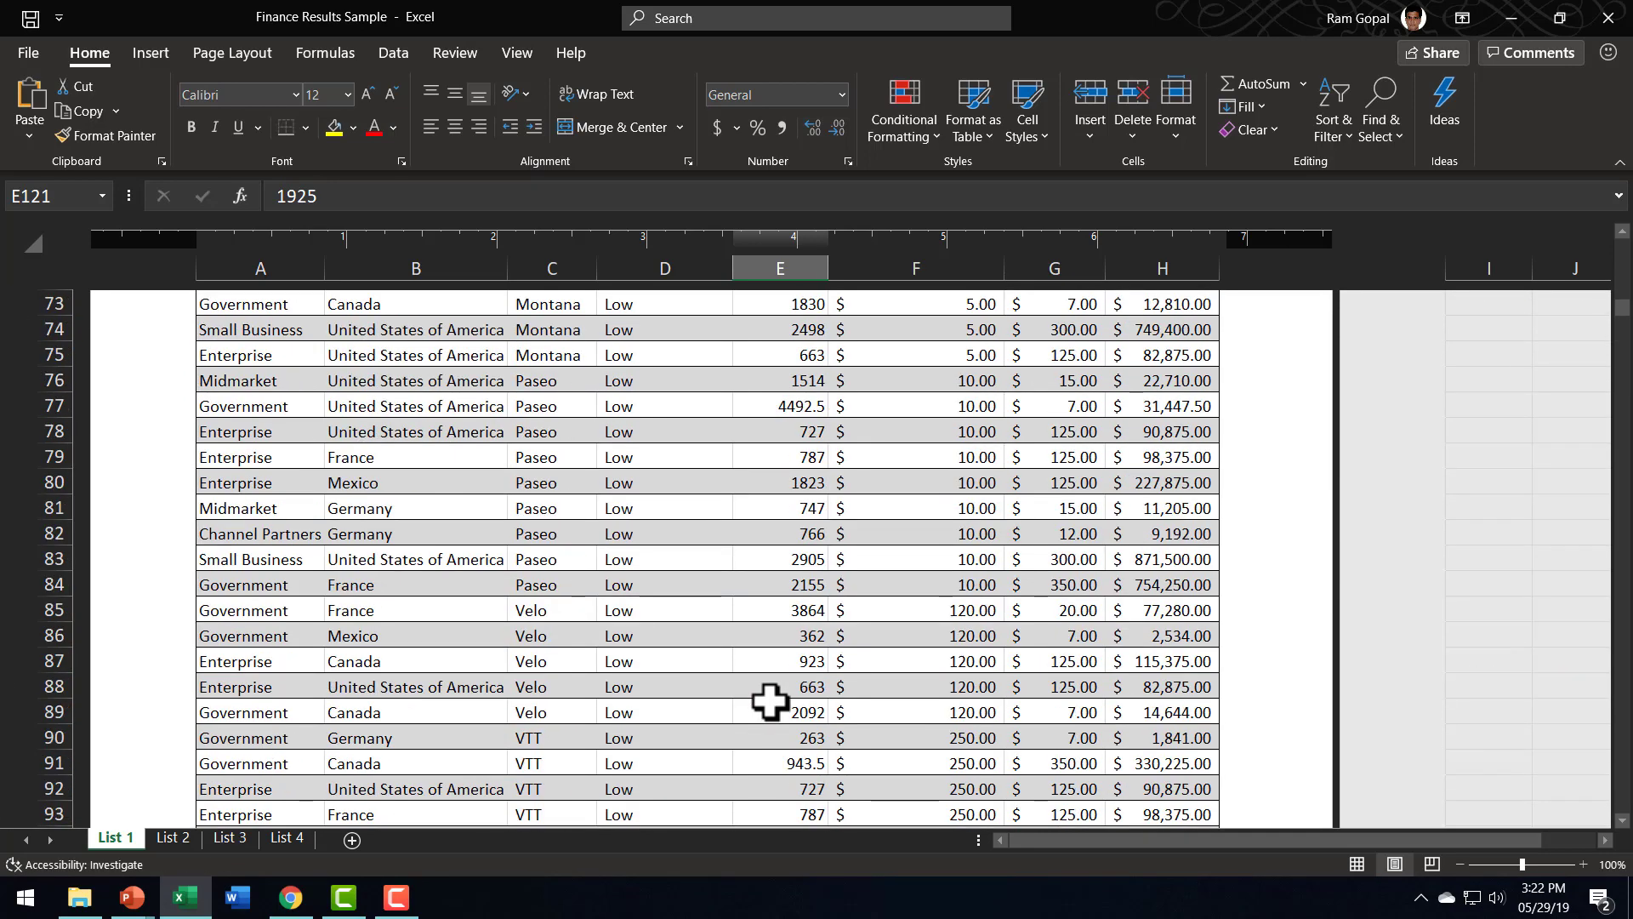
pyautogui.scroll(20, 770, 702)
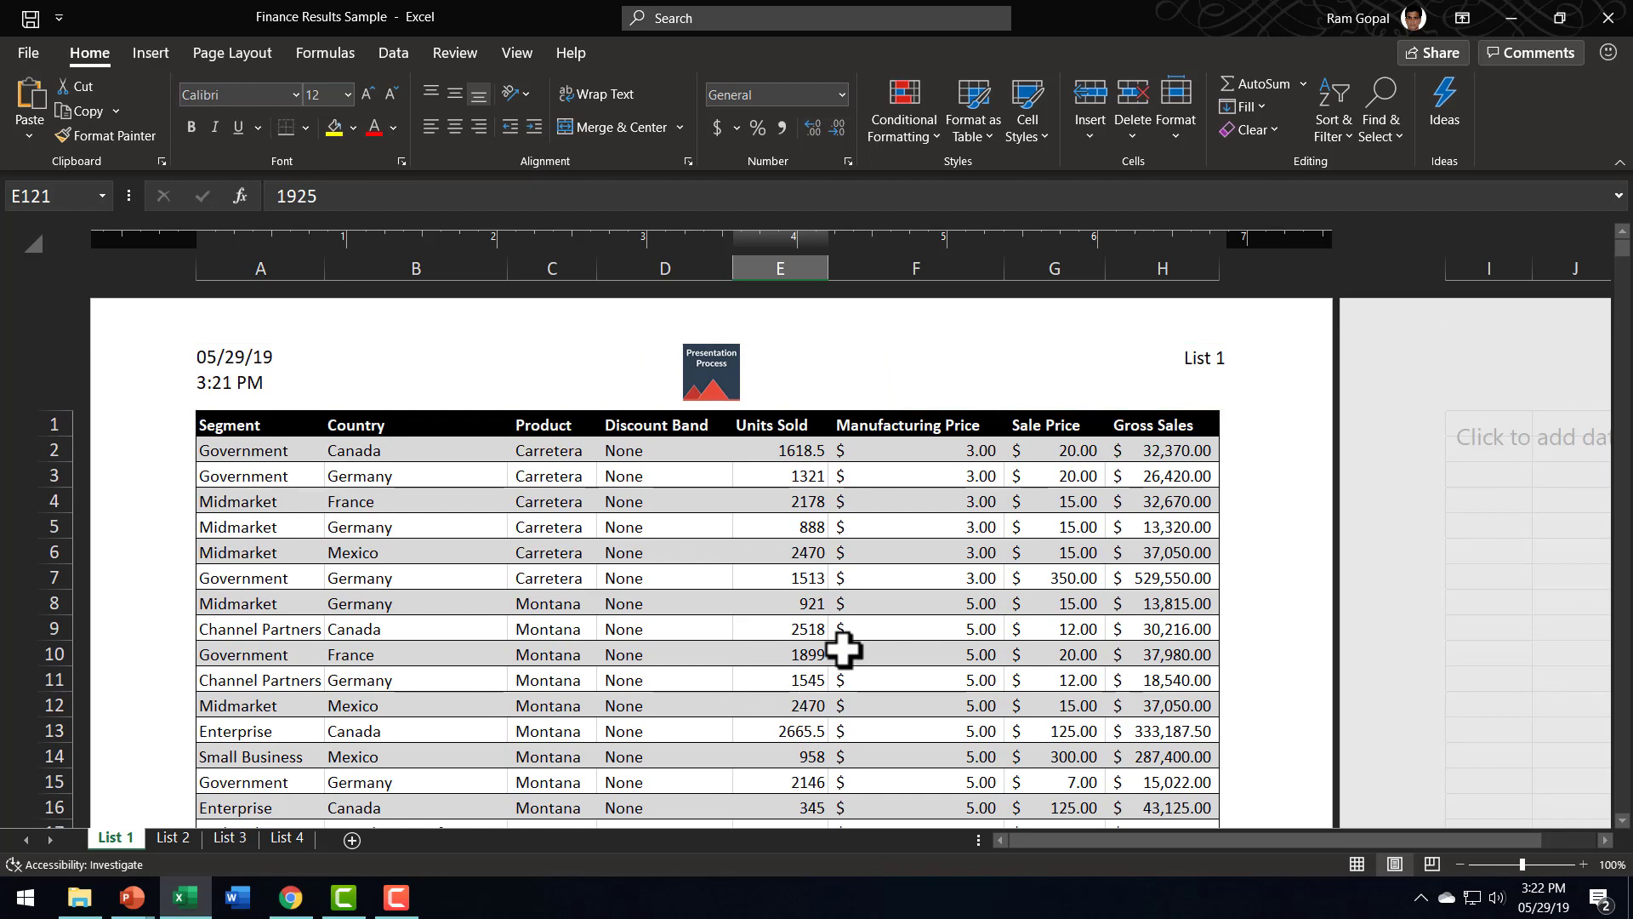
# Turn off Scale with Document for the sheet's headers and footers
pyautogui.click(827, 629)
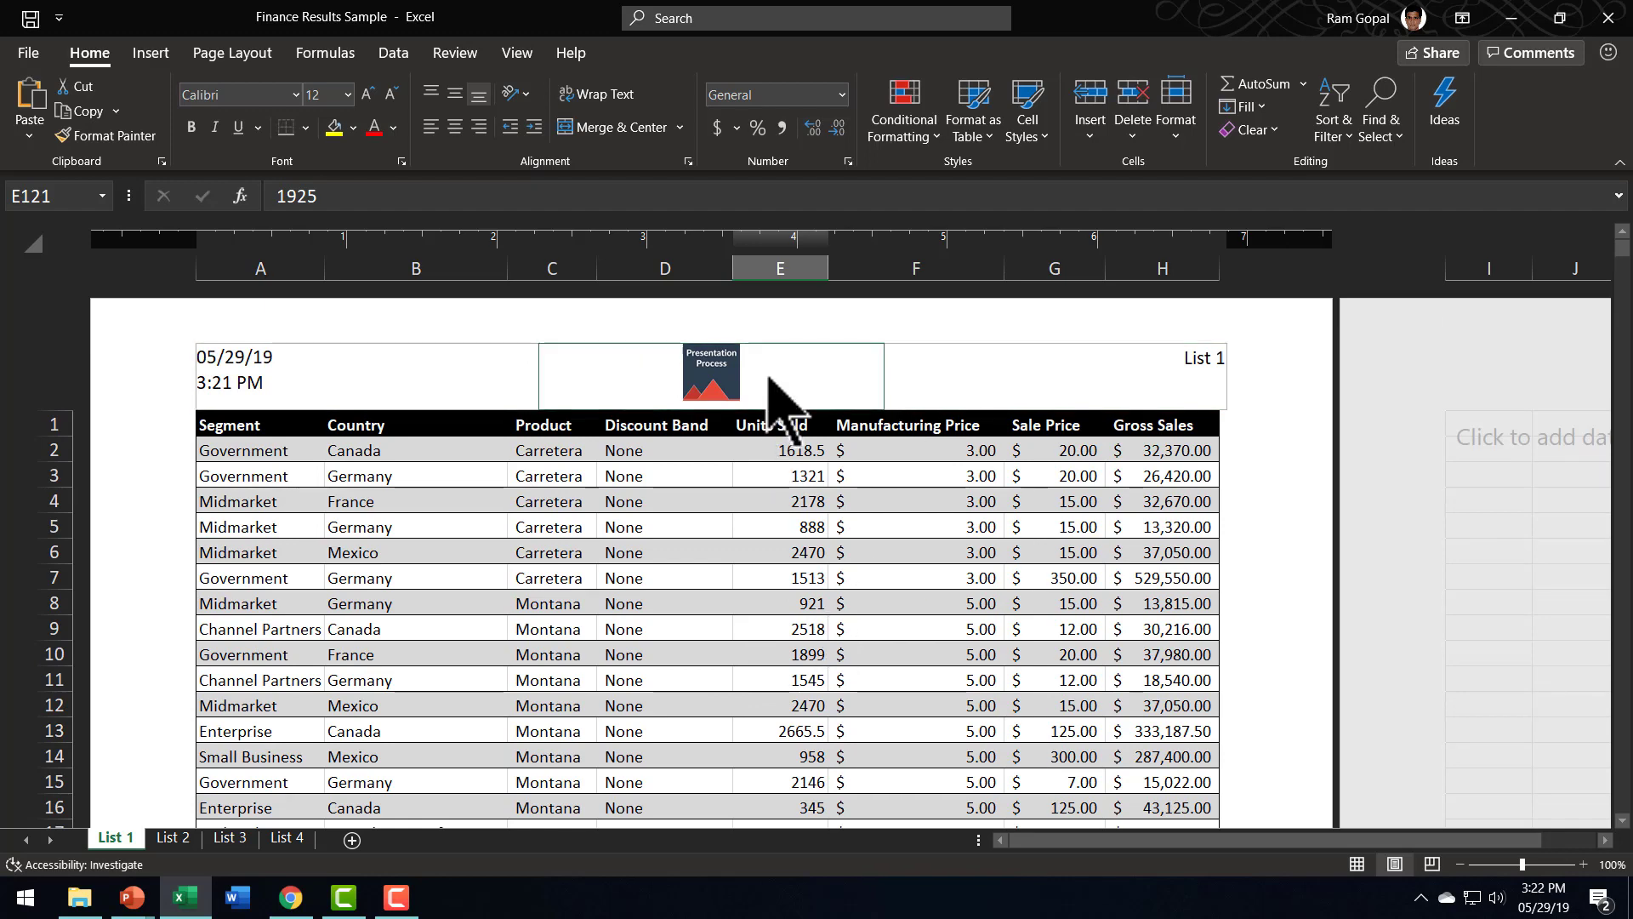
pyautogui.click(791, 357)
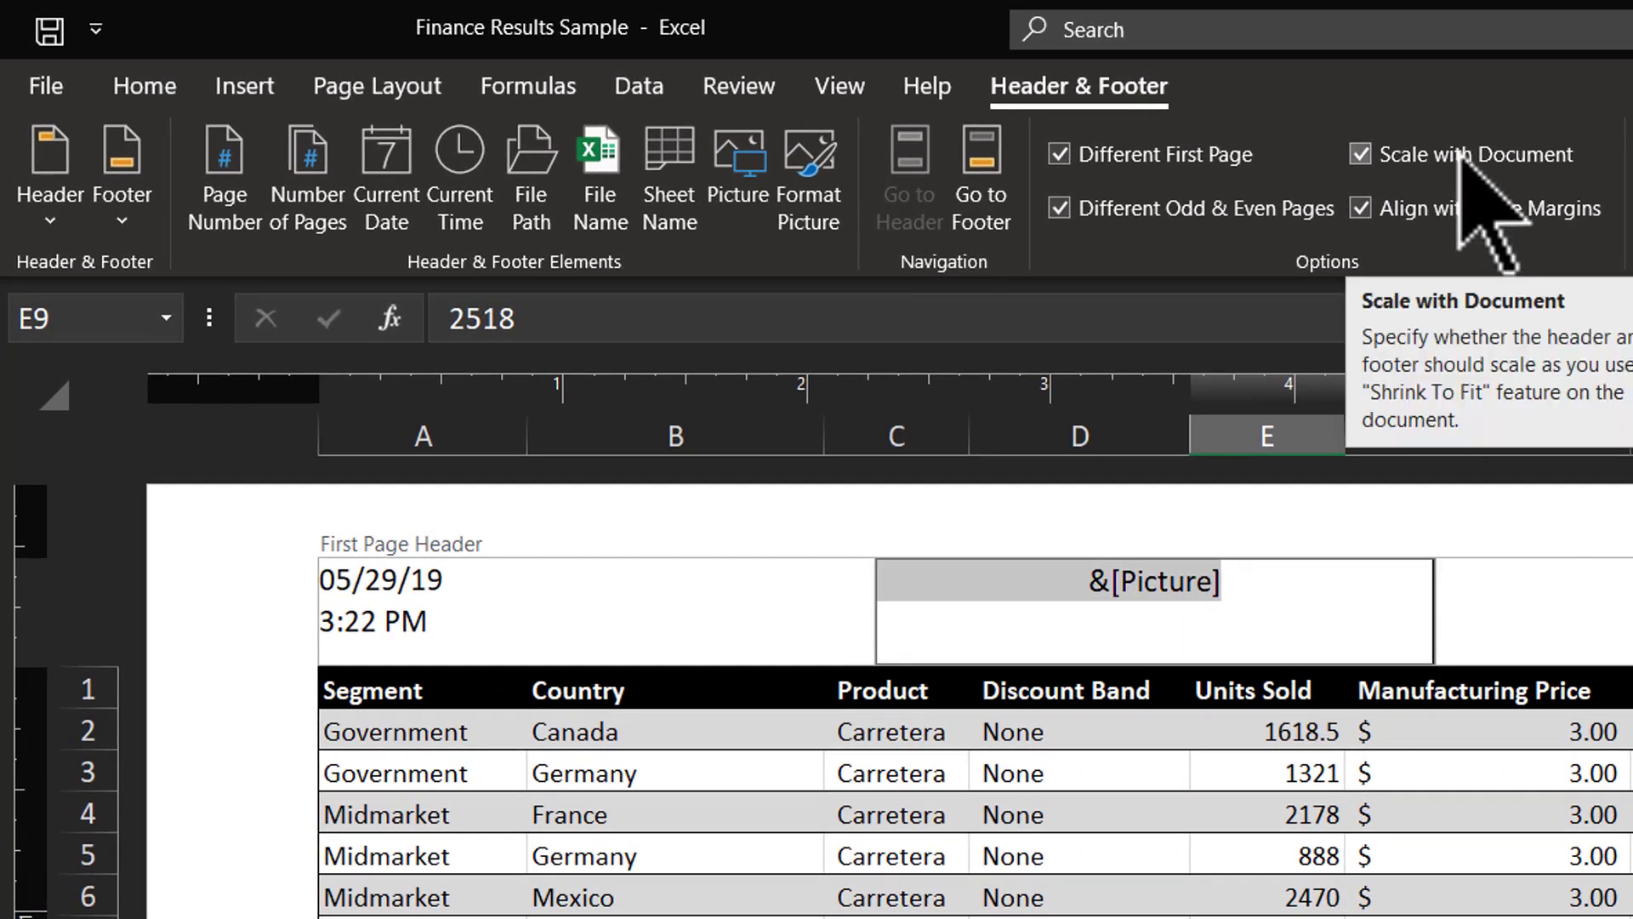
pyautogui.click(1361, 156)
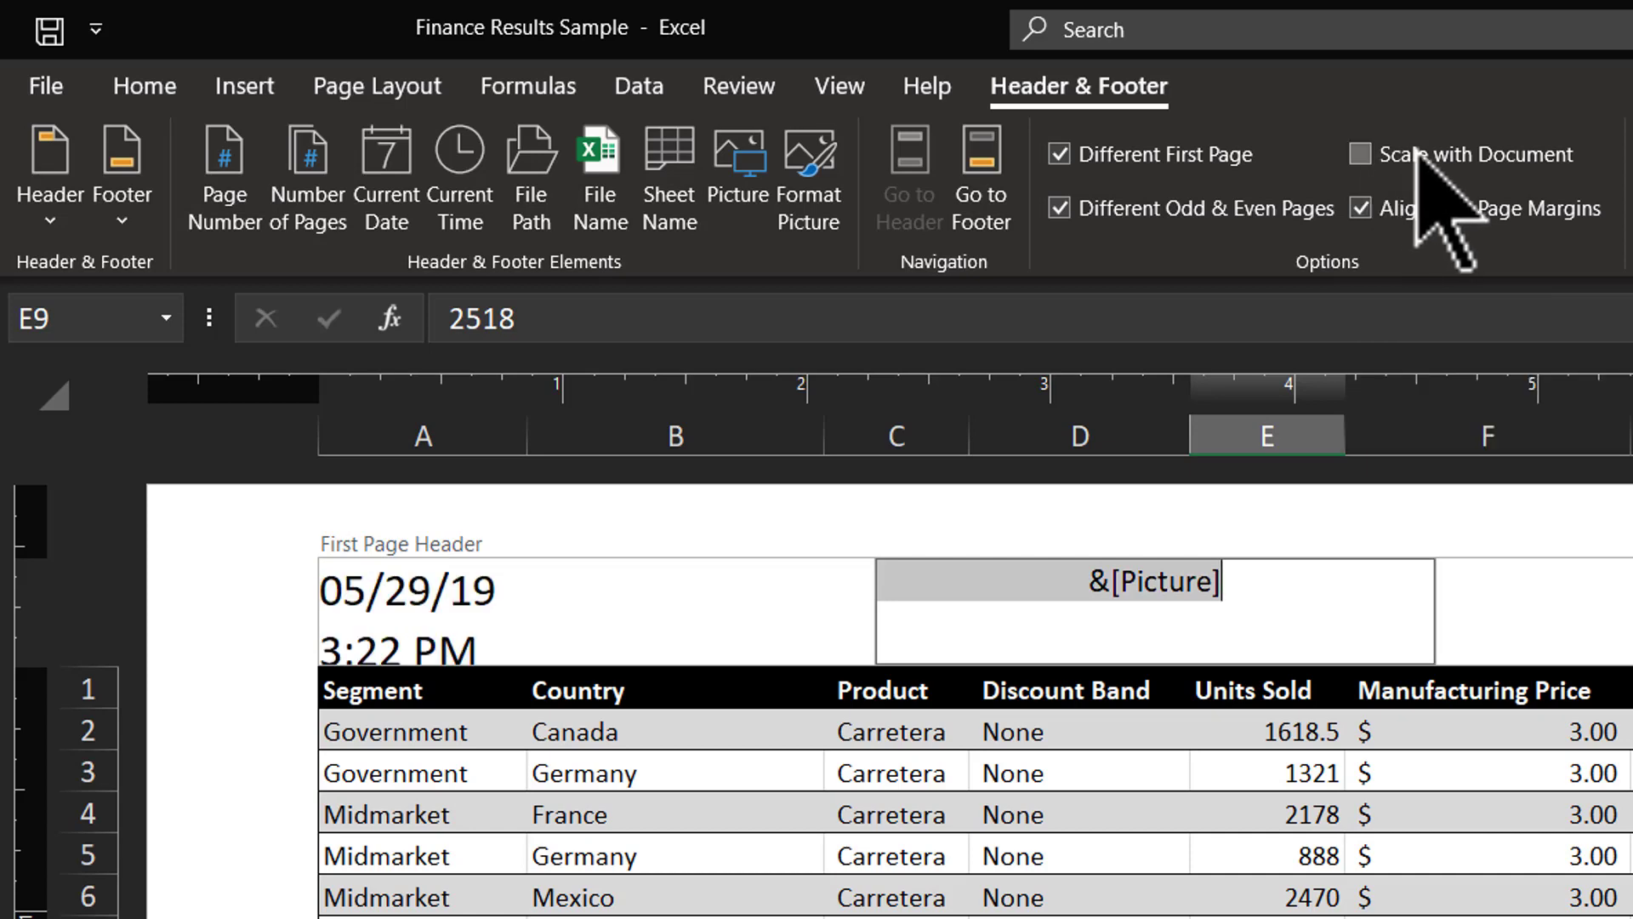
pyautogui.click(1237, 884)
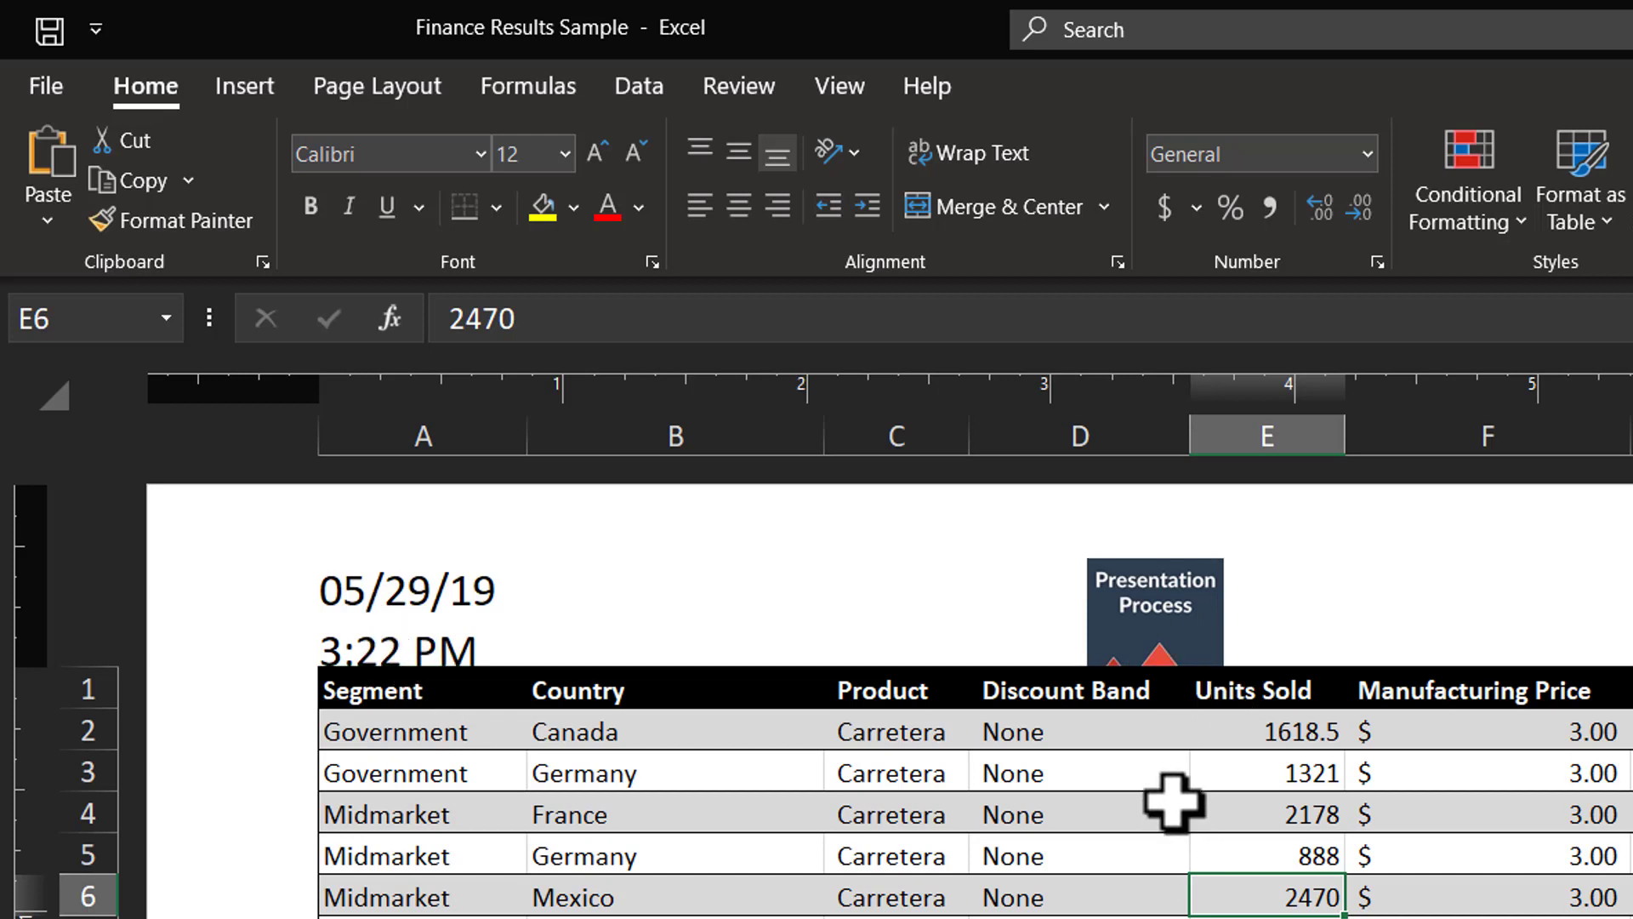
# Turn Scale with Document back on for the sheet's headers and footers
pyautogui.click(1157, 600)
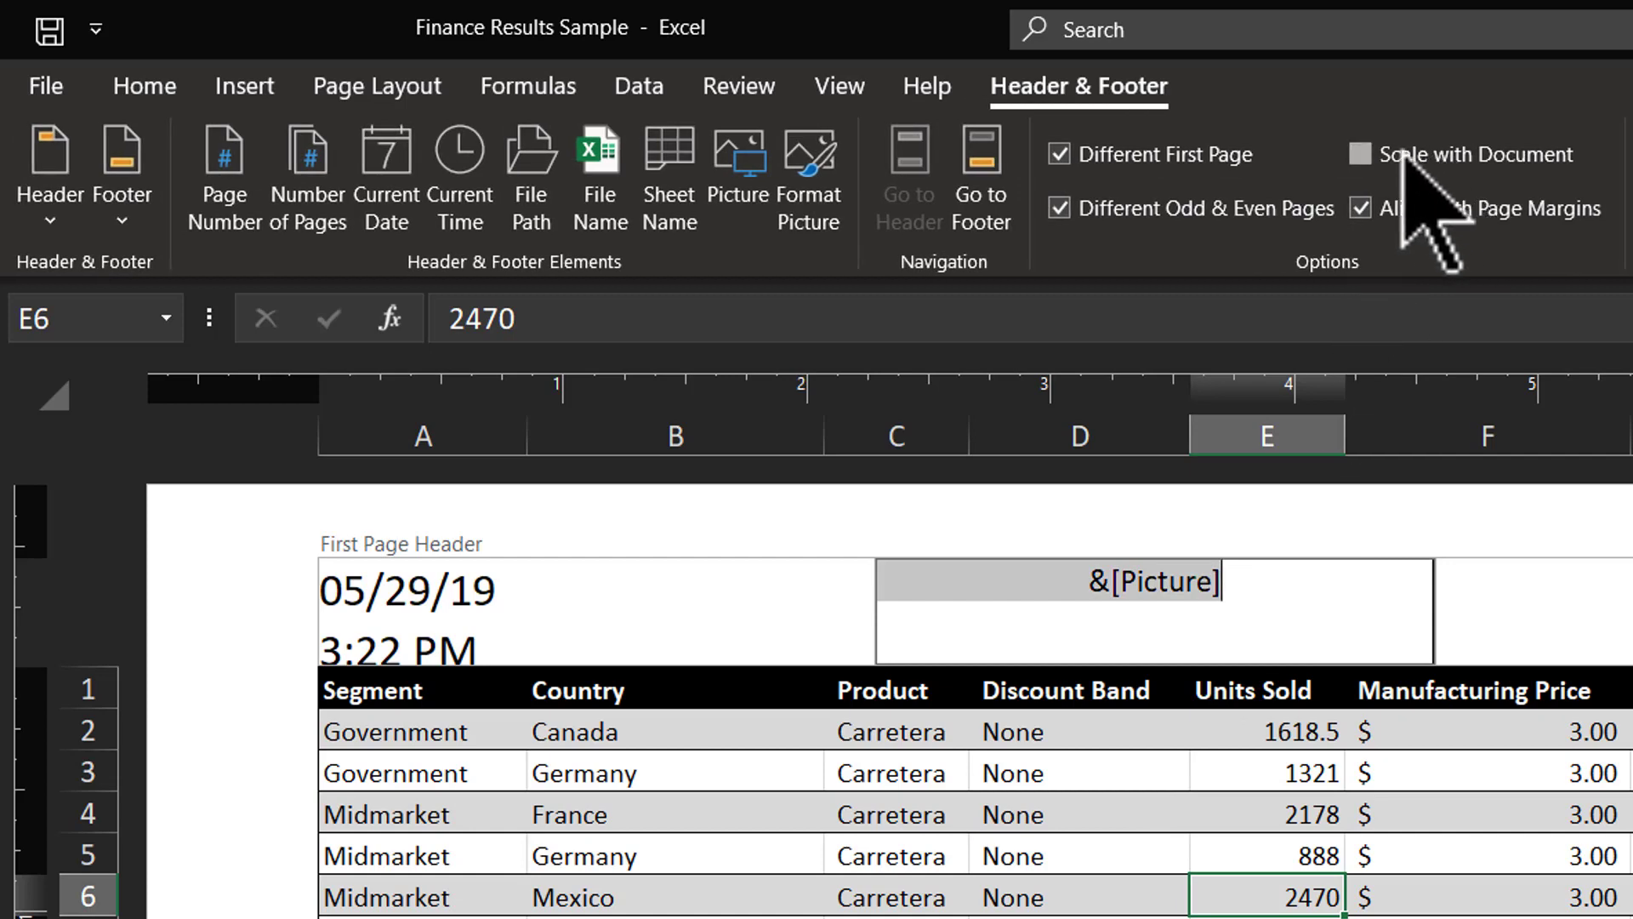
pyautogui.click(1361, 153)
pyautogui.click(1183, 915)
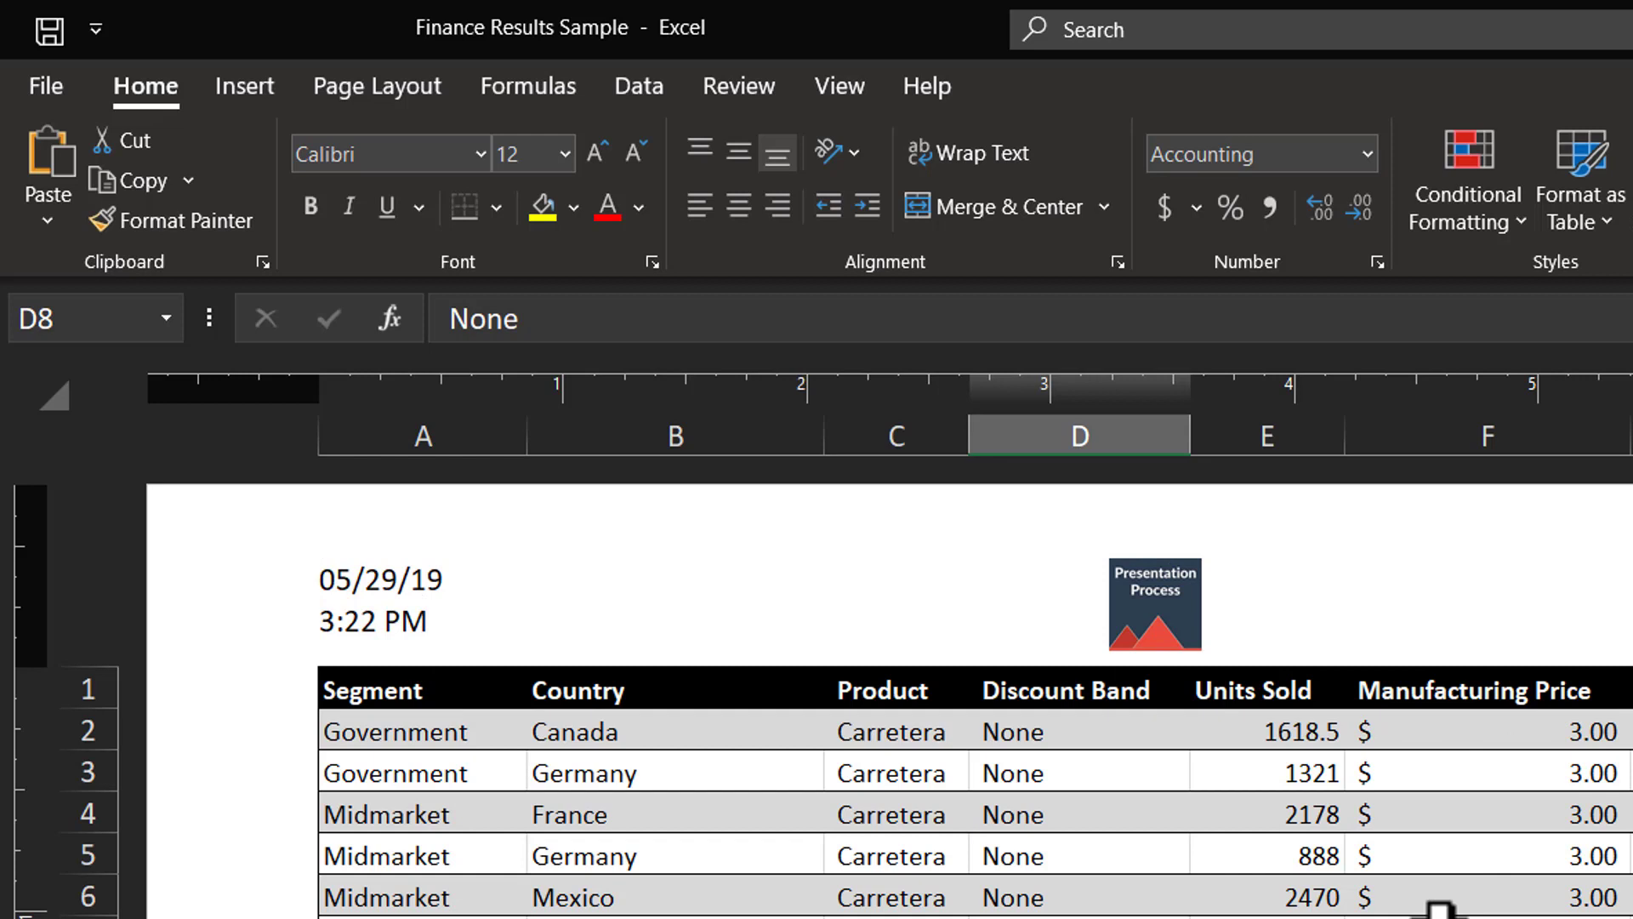
pyautogui.click(1068, 861)
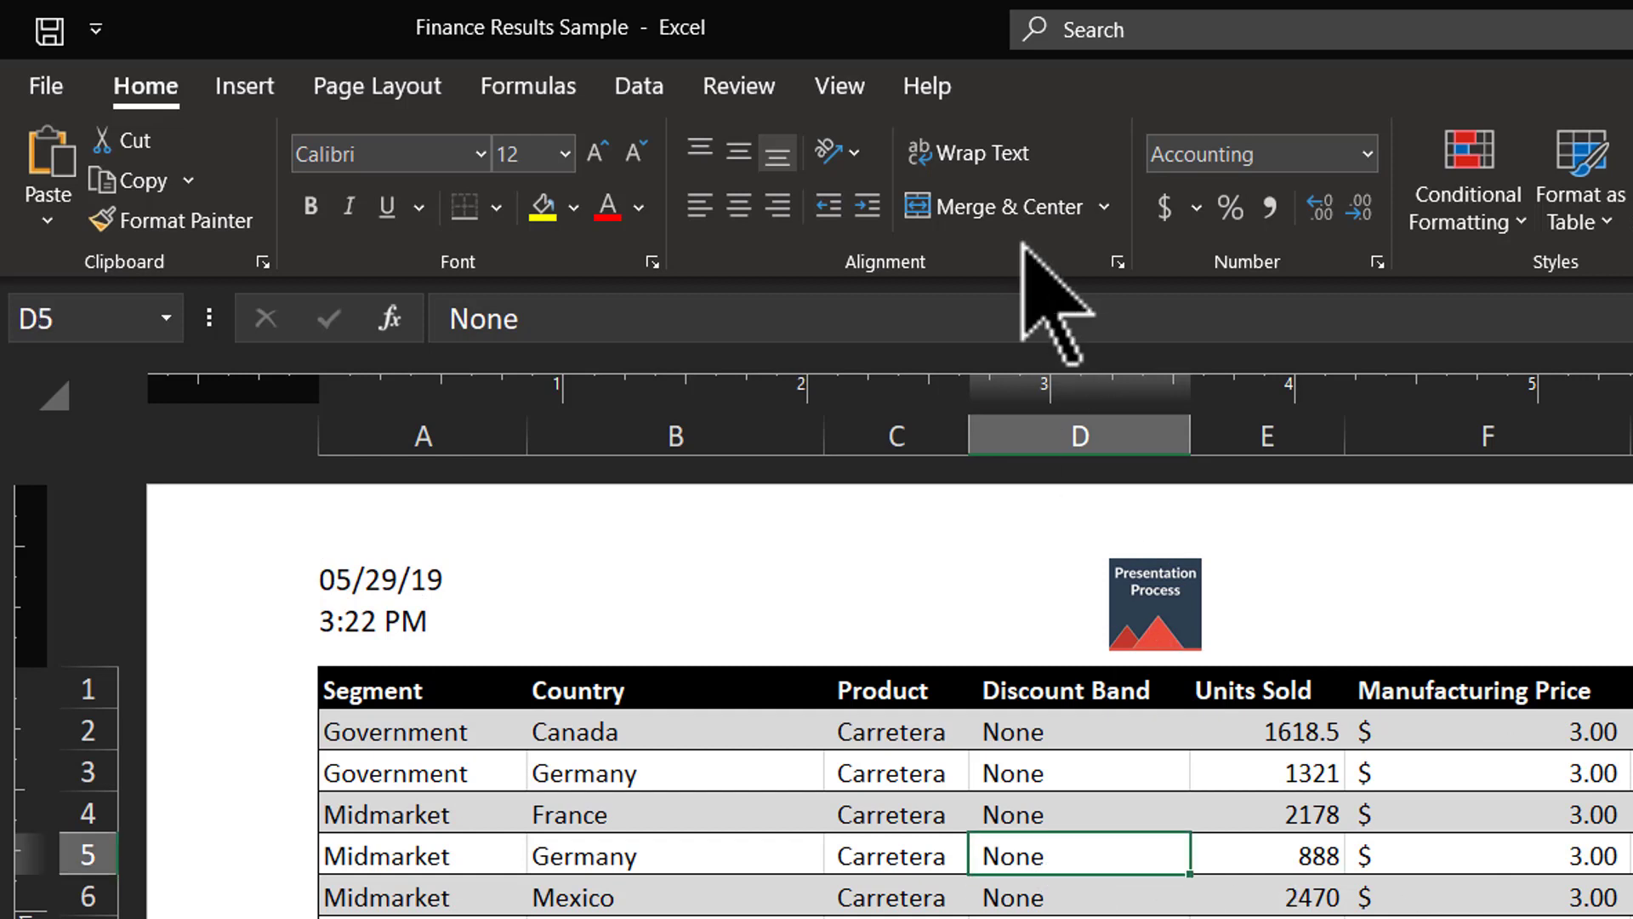
# Turn Align with Page Margins off and back on for the headers and footers, and leave header editing
pyautogui.click(1093, 585)
pyautogui.click(1078, 86)
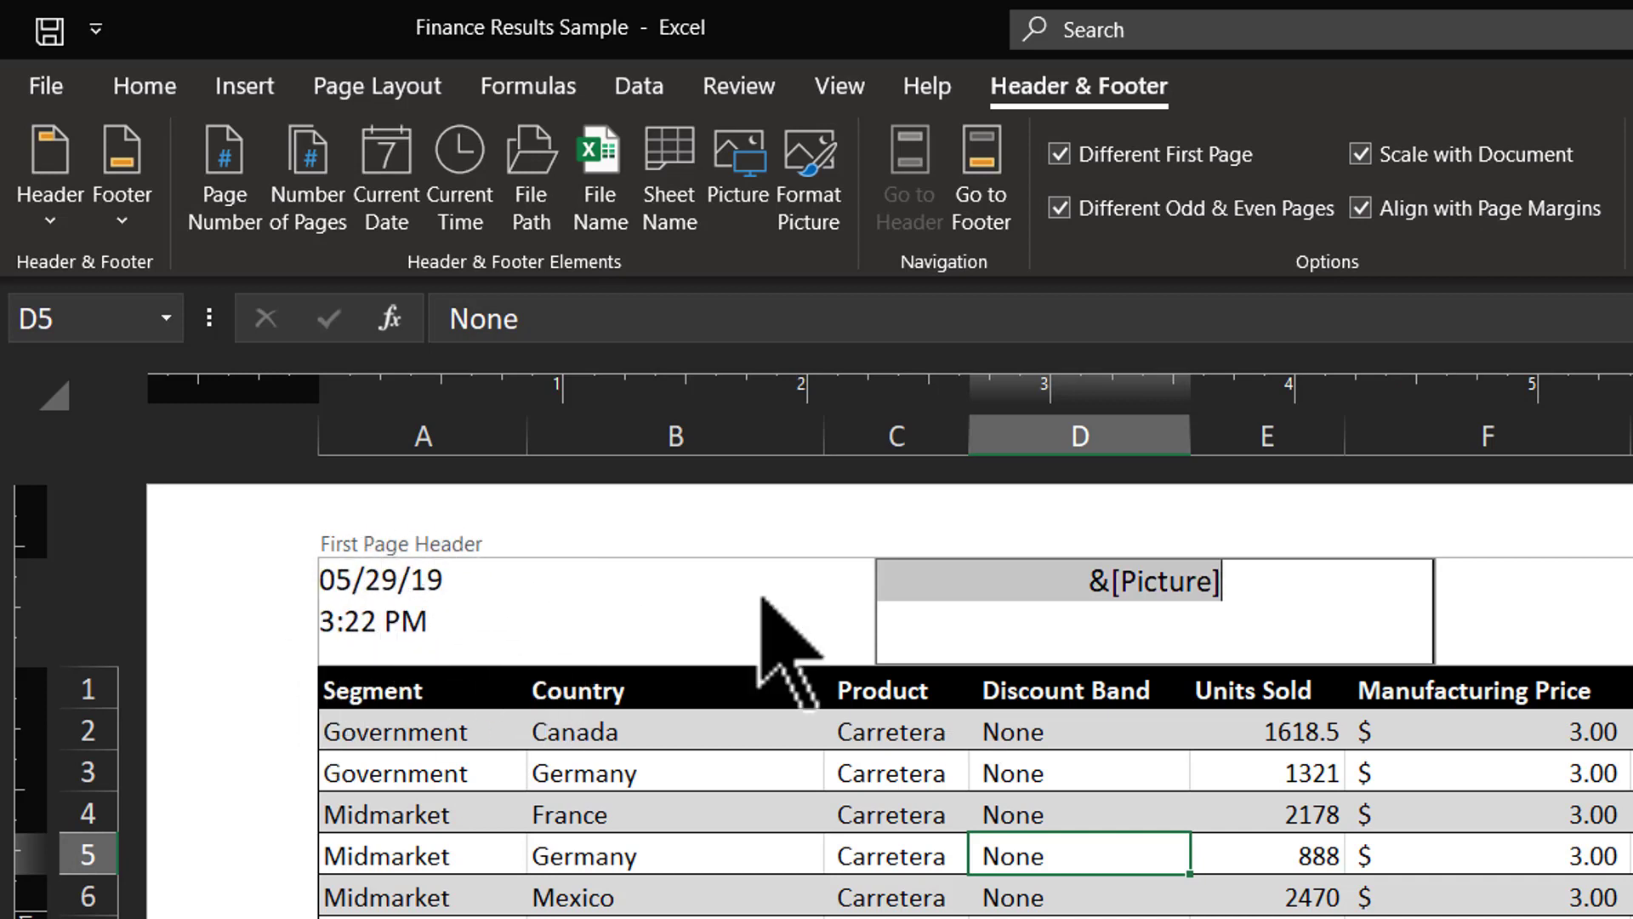
pyautogui.click(1363, 210)
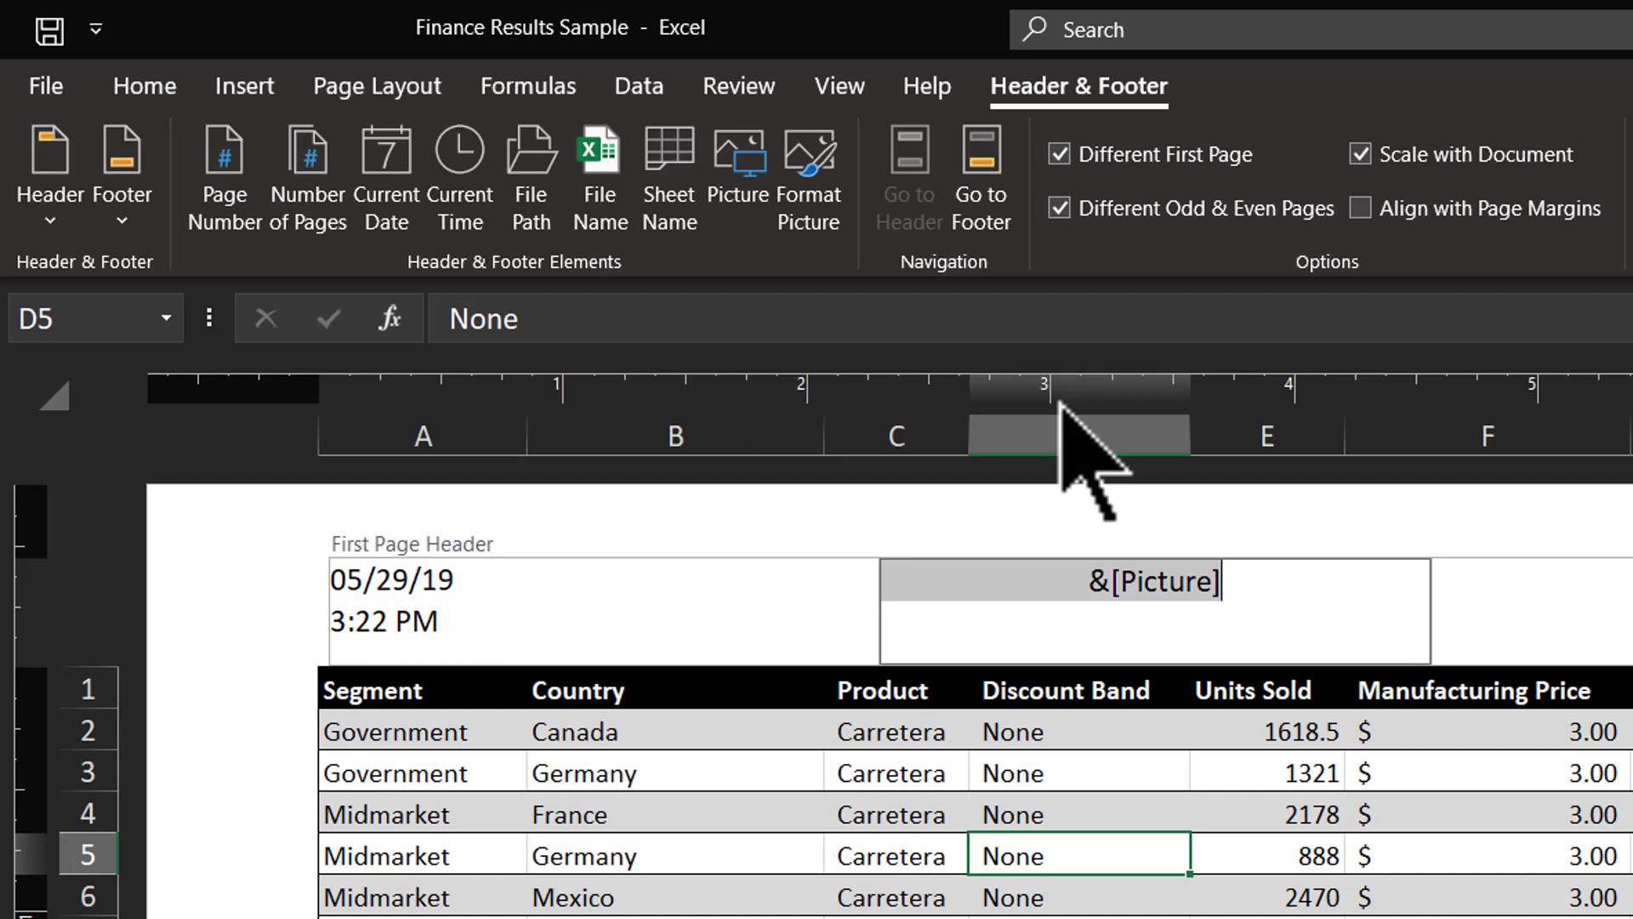
pyautogui.click(1361, 208)
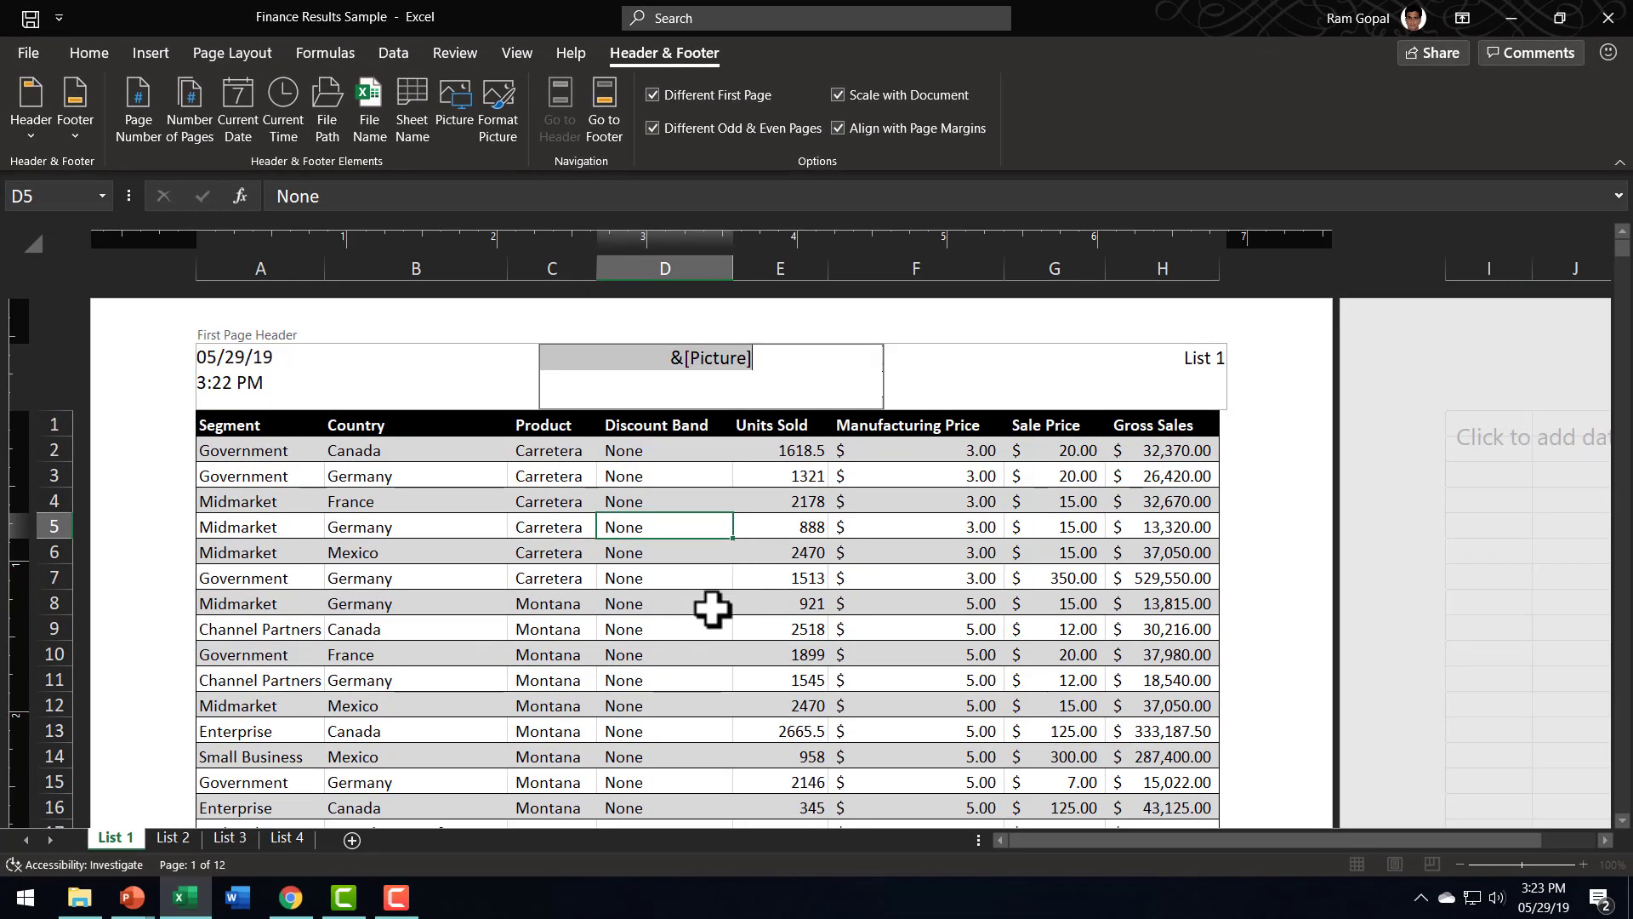
pyautogui.click(711, 607)
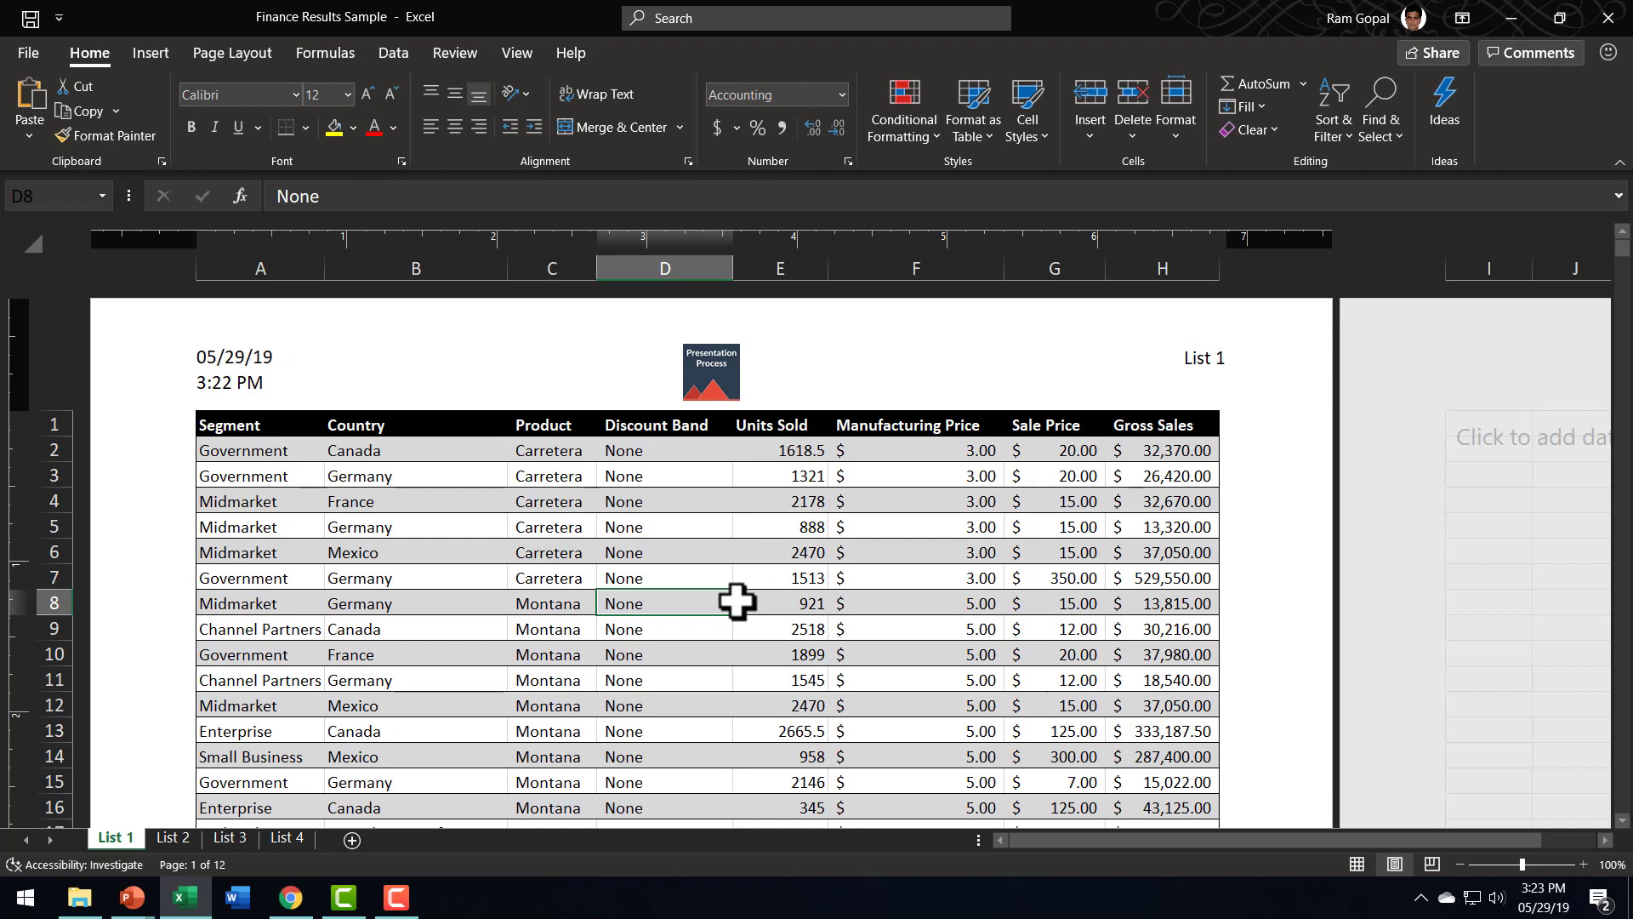